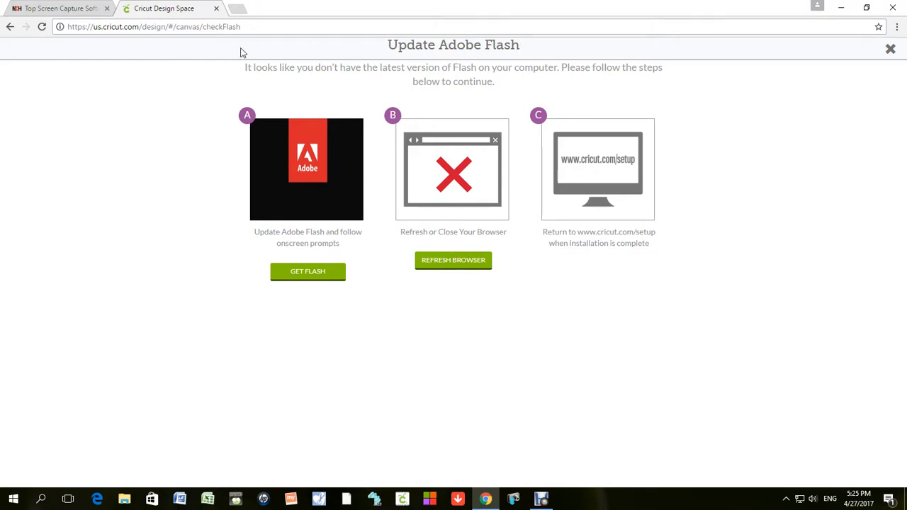
{"action": "left_click", "coordinate": [239, 9]}
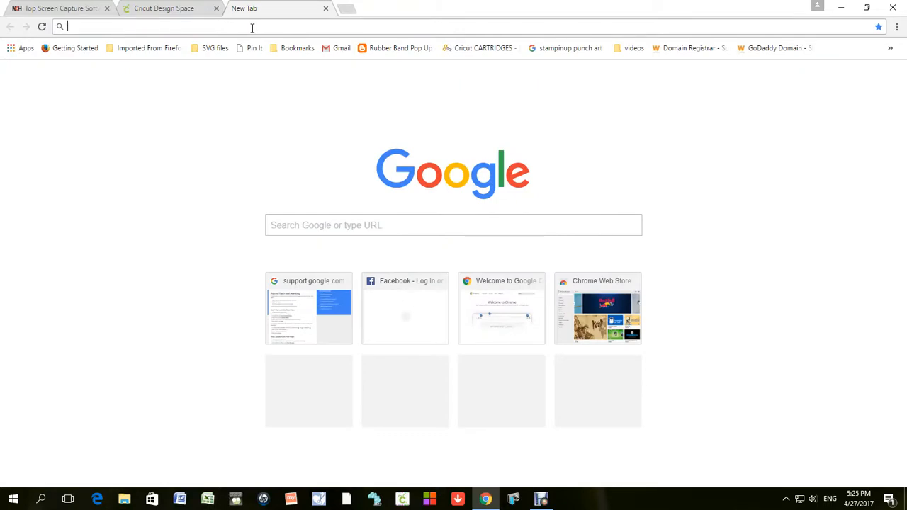
{"action": "type", "text": "https://design.cricut.com"}
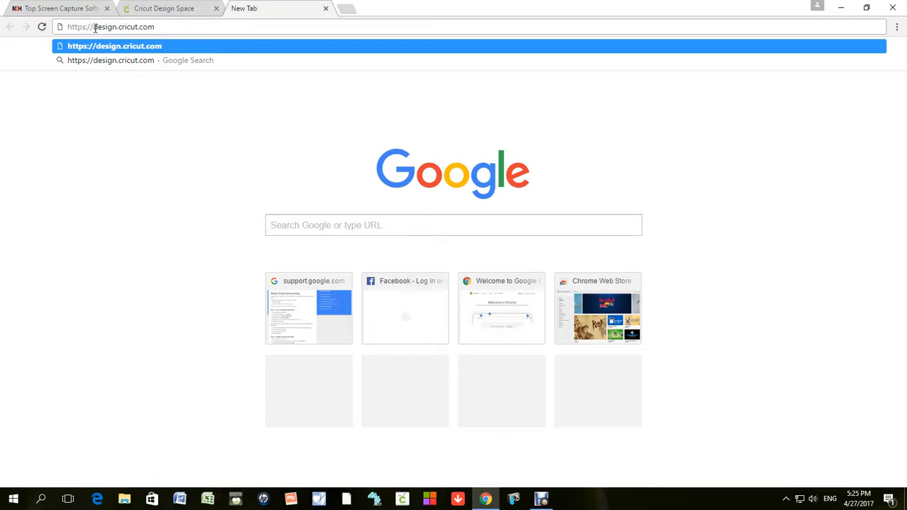
{"action": "left_click", "coordinate": [142, 46]}
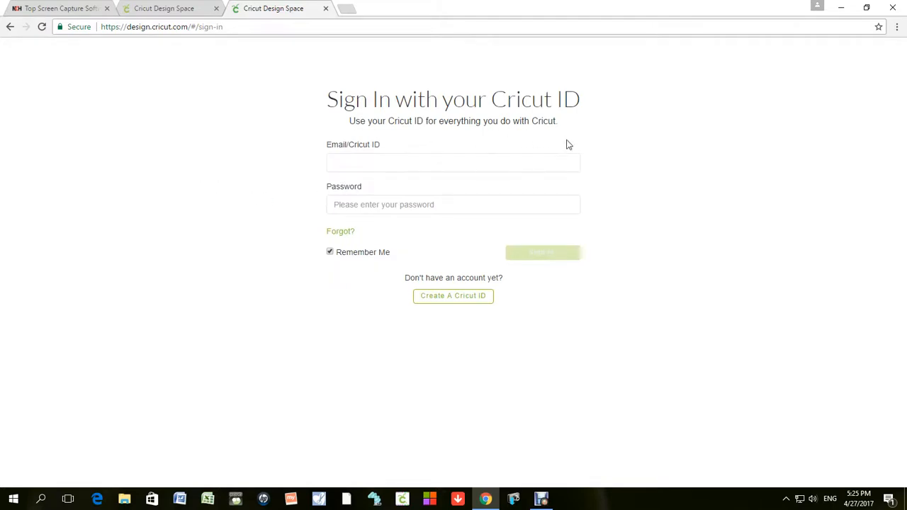
Sign in to Cricut Design Space with the saved account e-mail and password.
{"action": "left_click", "coordinate": [354, 162]}
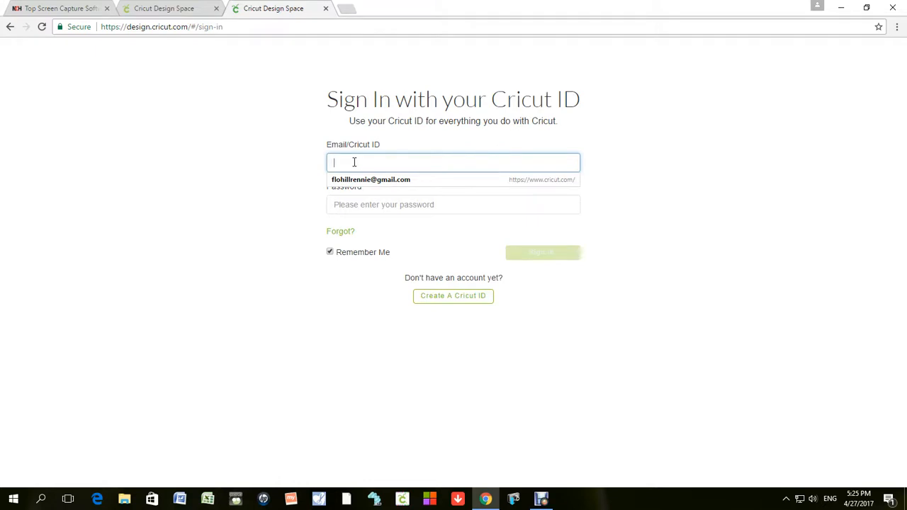
{"action": "left_click", "coordinate": [357, 180]}
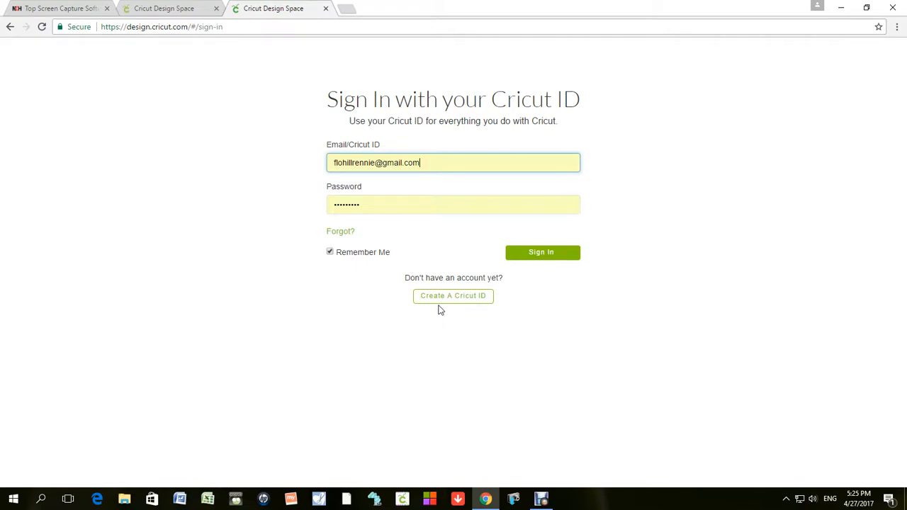
{"action": "left_click", "coordinate": [542, 255]}
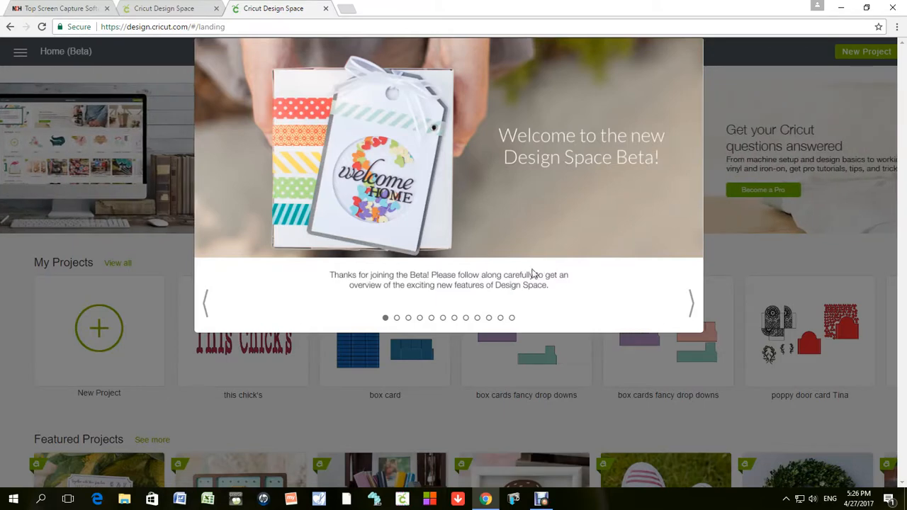
Page through the Design Space Beta welcome tour and dismiss it.
{"action": "left_click", "coordinate": [689, 305]}
{"action": "left_click", "coordinate": [689, 305]}
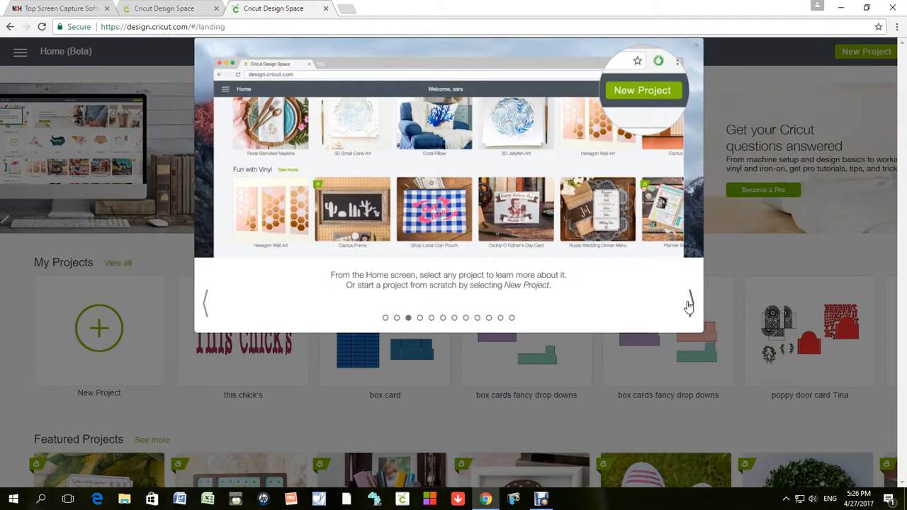
{"action": "left_click", "coordinate": [690, 305]}
{"action": "left_click", "coordinate": [689, 304]}
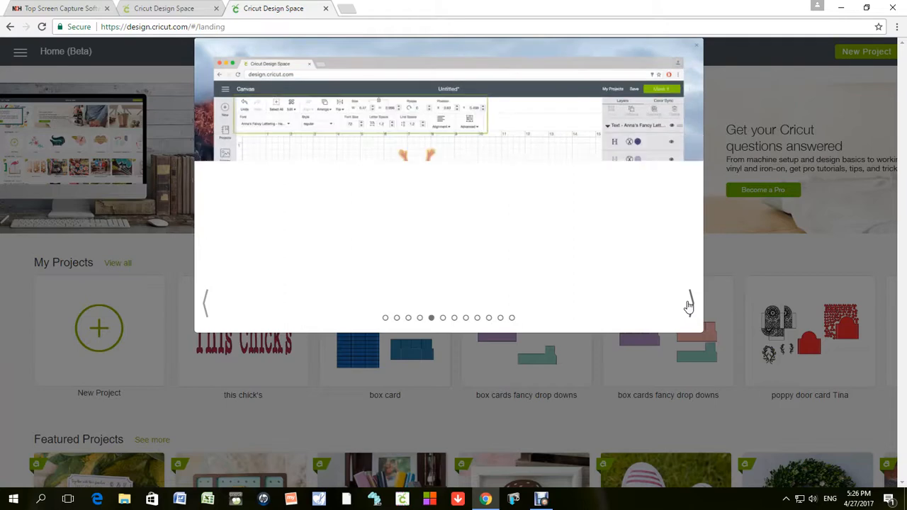
{"action": "left_click", "coordinate": [689, 305]}
{"action": "left_click", "coordinate": [689, 305]}
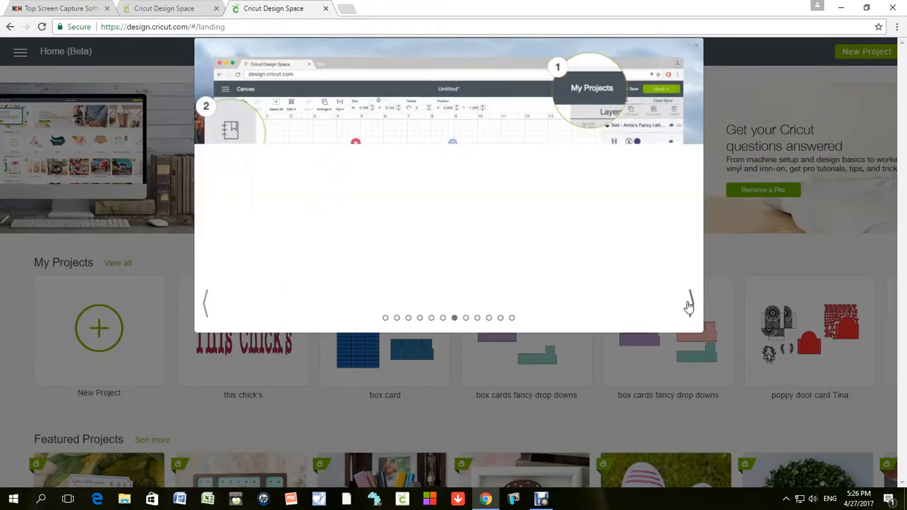
{"action": "left_click", "coordinate": [690, 305]}
{"action": "left_click", "coordinate": [689, 304]}
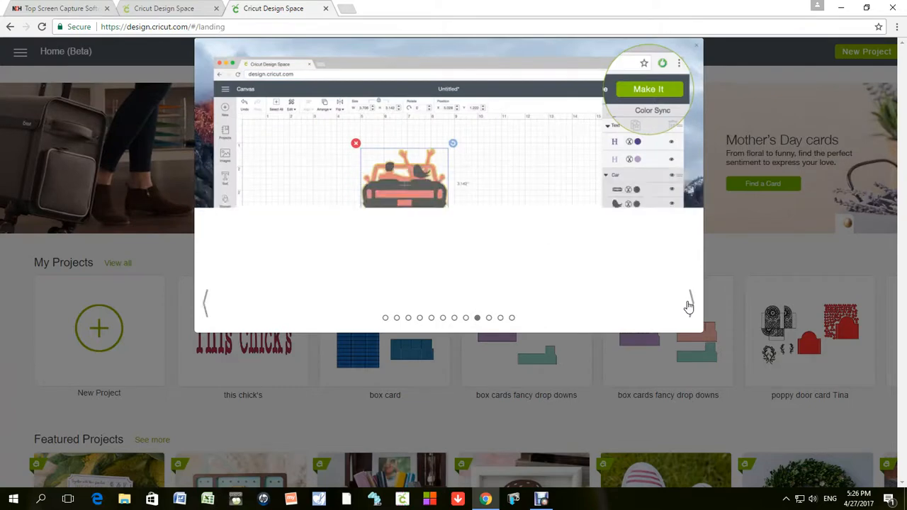
{"action": "left_click", "coordinate": [689, 304]}
{"action": "left_click", "coordinate": [689, 305]}
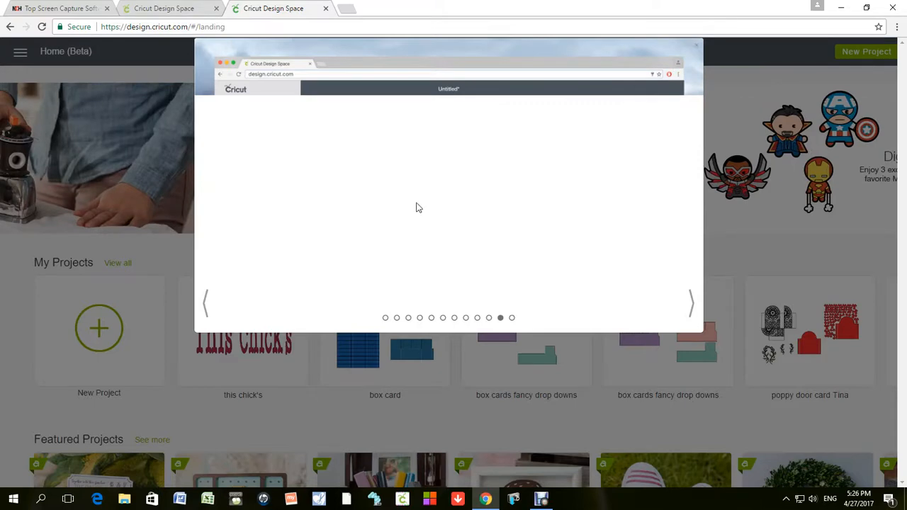
{"action": "left_click", "coordinate": [157, 260]}
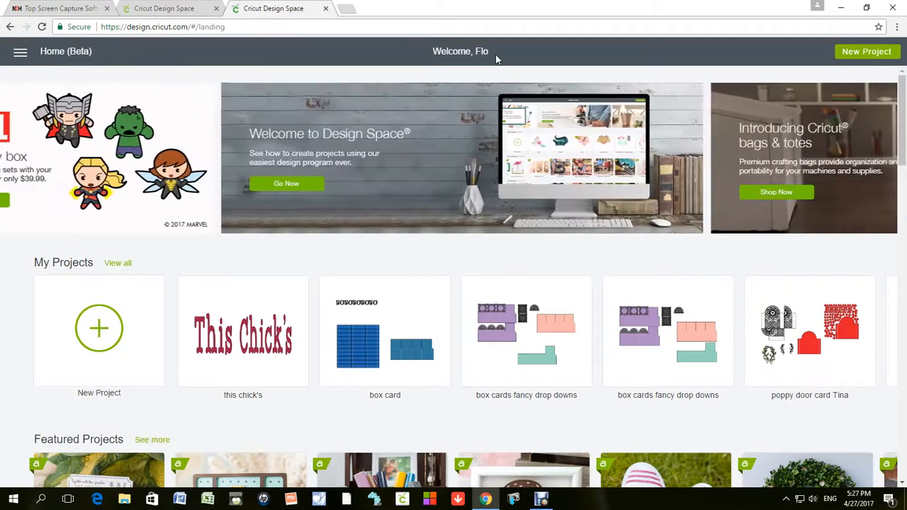
Examine the home page's promotional banners and its rows of saved and featured projects.
{"action": "left_click", "coordinate": [844, 58]}
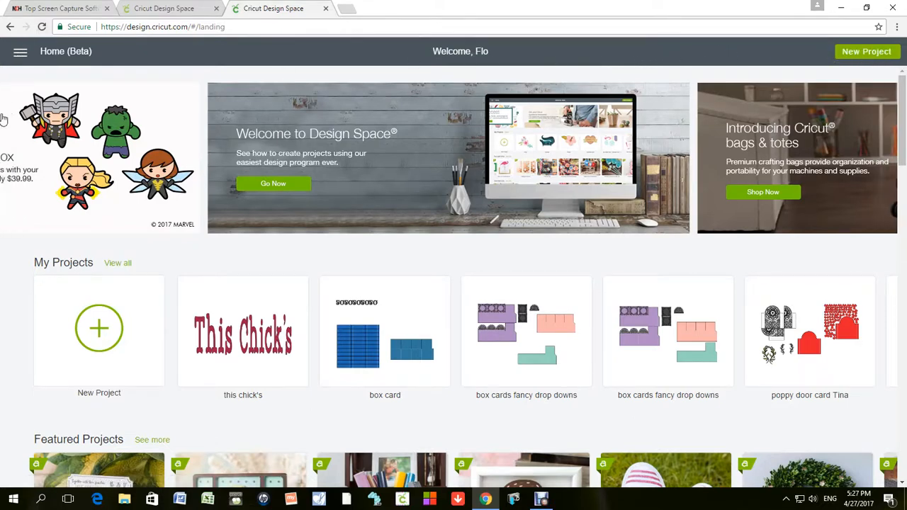
{"action": "mouse_move", "coordinate": [9, 149]}
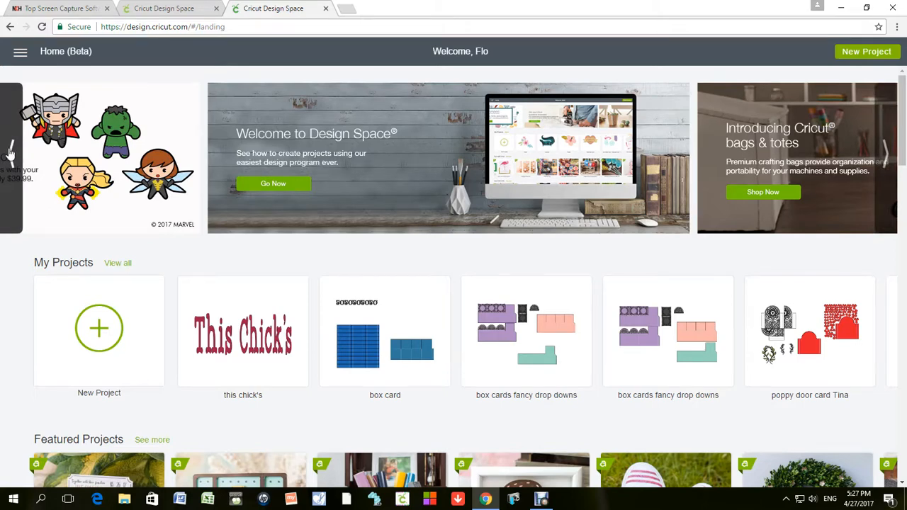
{"action": "left_click", "coordinate": [10, 153]}
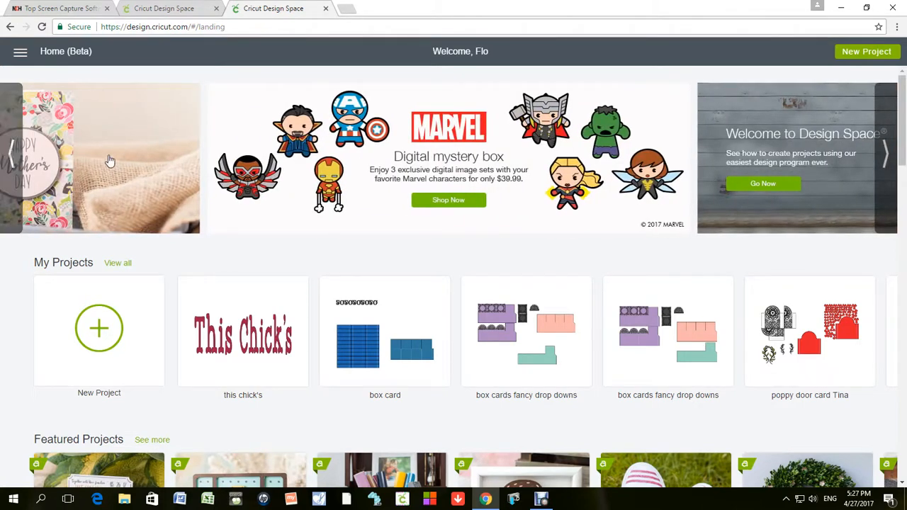
{"action": "mouse_move", "coordinate": [113, 117]}
{"action": "left_click", "coordinate": [21, 56]}
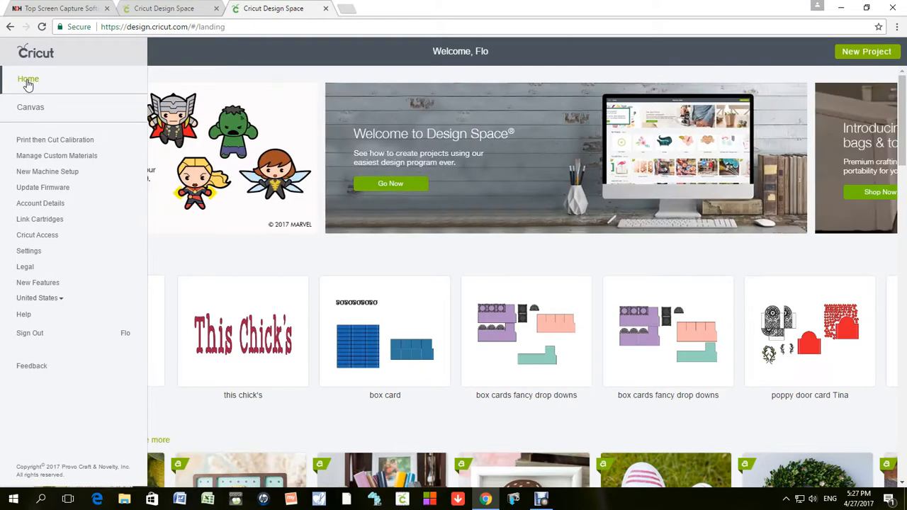
{"action": "left_click", "coordinate": [27, 83]}
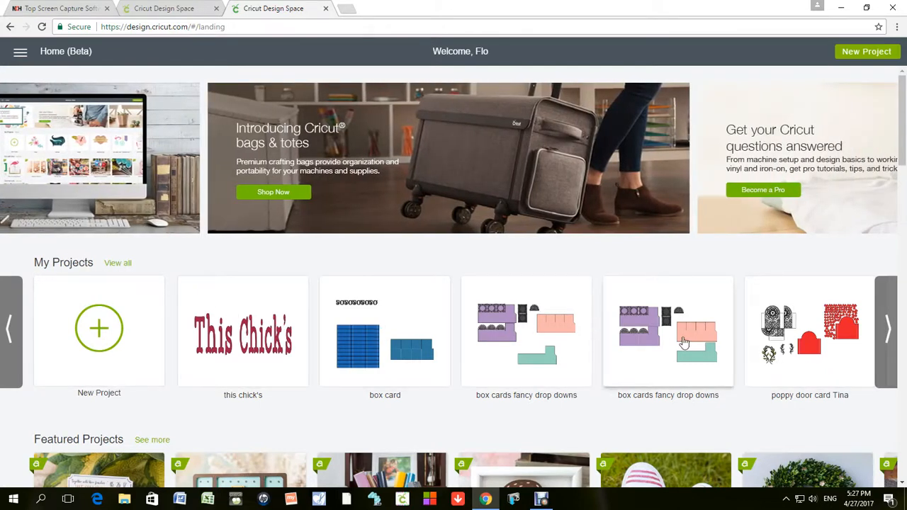
{"action": "scroll", "coordinate": [567, 262], "scroll_direction": "down", "scroll_amount": 2}
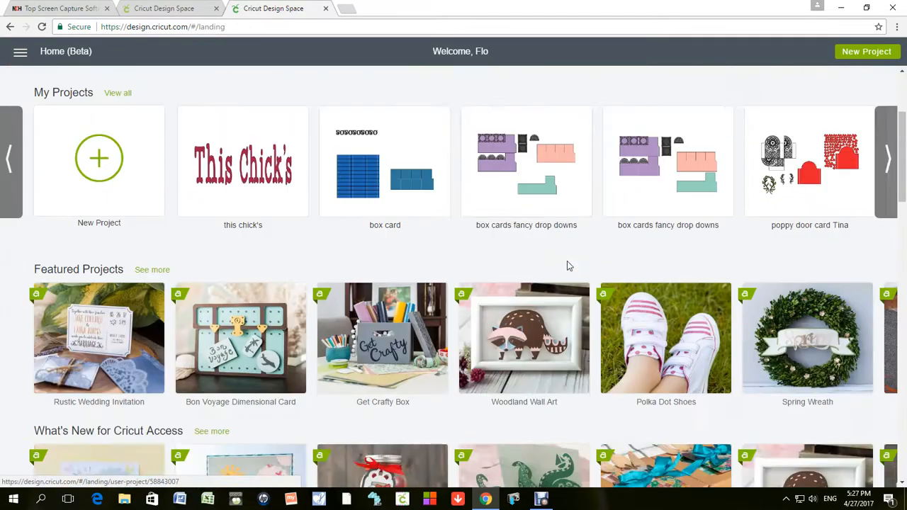
{"action": "scroll", "coordinate": [567, 262], "scroll_direction": "down", "scroll_amount": 1}
{"action": "scroll", "coordinate": [566, 293], "scroll_direction": "down", "scroll_amount": 2}
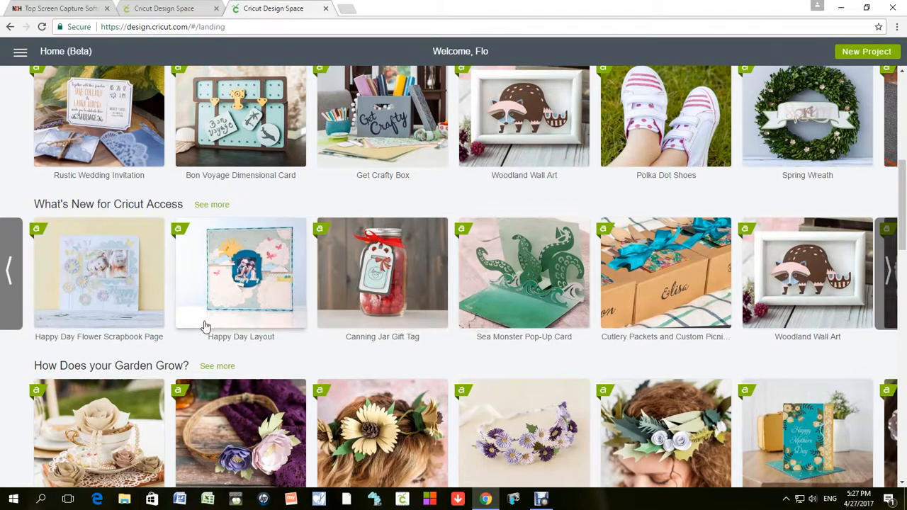
{"action": "scroll", "coordinate": [204, 325], "scroll_direction": "down", "scroll_amount": 3}
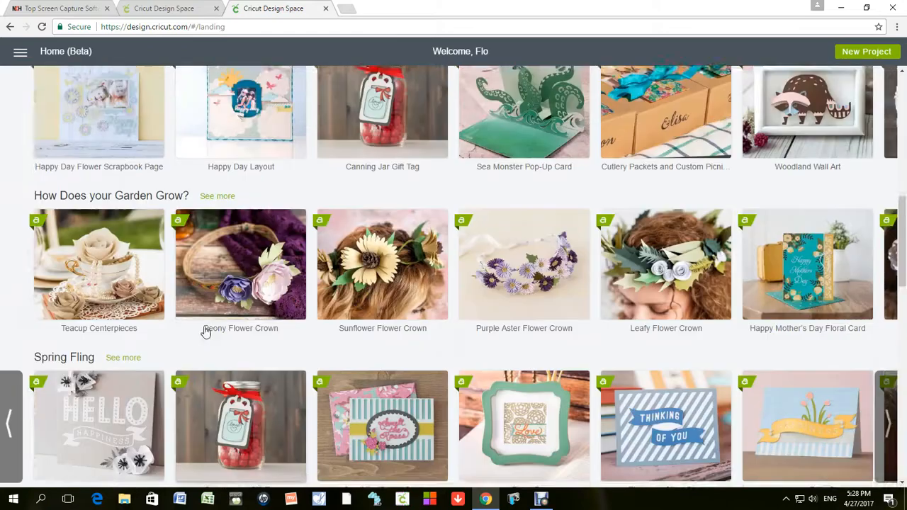
{"action": "scroll", "coordinate": [204, 327], "scroll_direction": "up", "scroll_amount": 4}
{"action": "scroll", "coordinate": [204, 332], "scroll_direction": "up", "scroll_amount": 5}
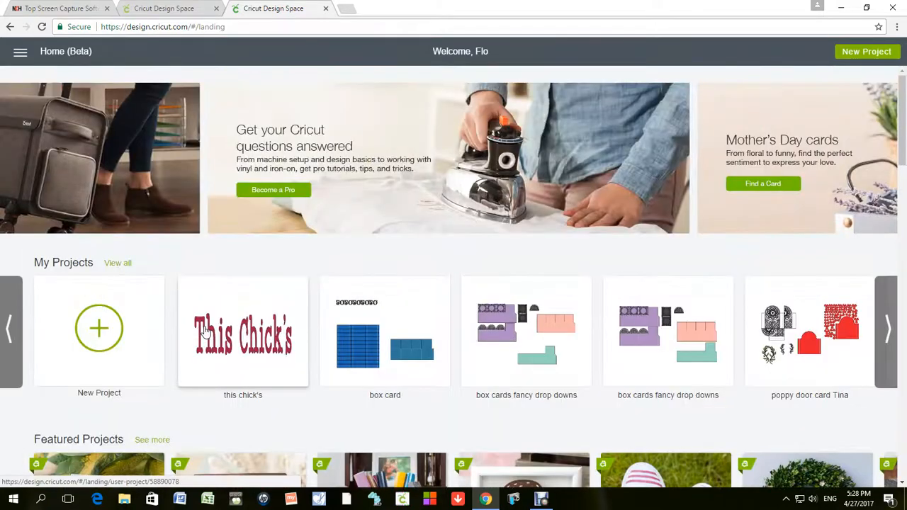
Go to the design canvas and download the Design Space plugin it requires.
{"action": "left_click", "coordinate": [20, 57]}
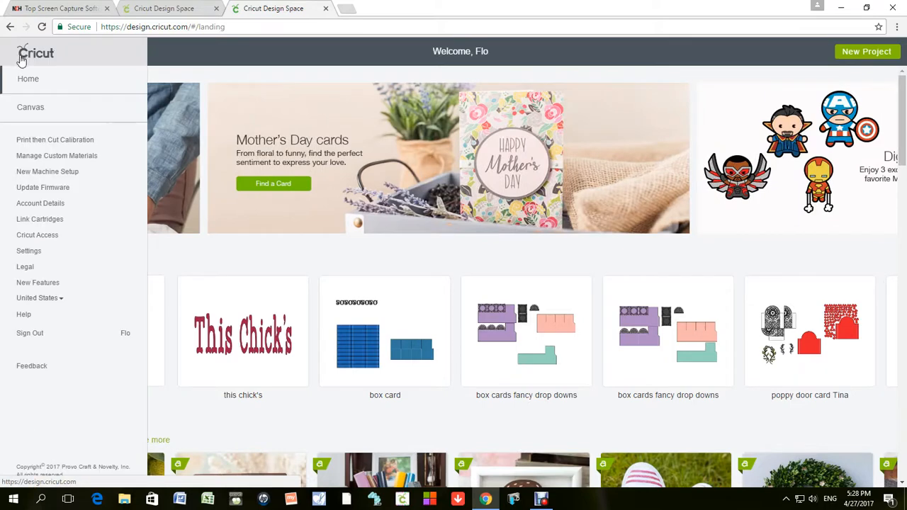
{"action": "left_click", "coordinate": [30, 109]}
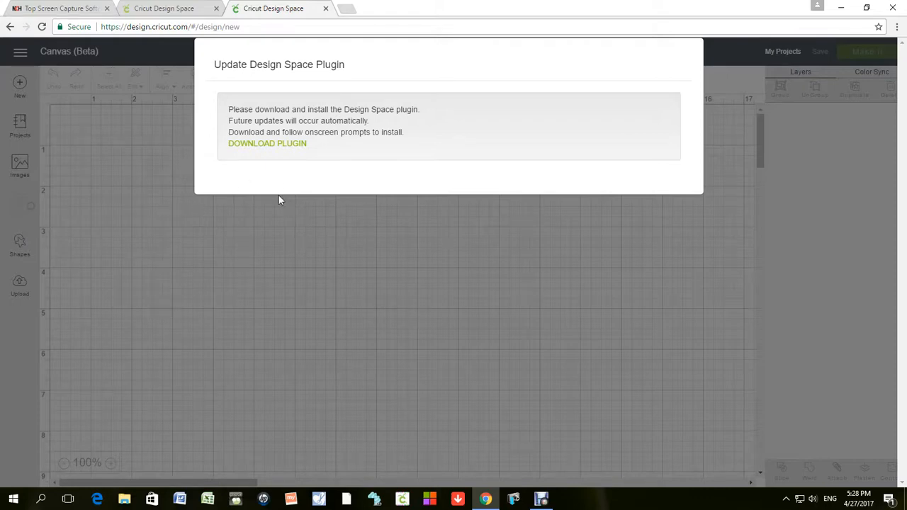
{"action": "left_click", "coordinate": [264, 145]}
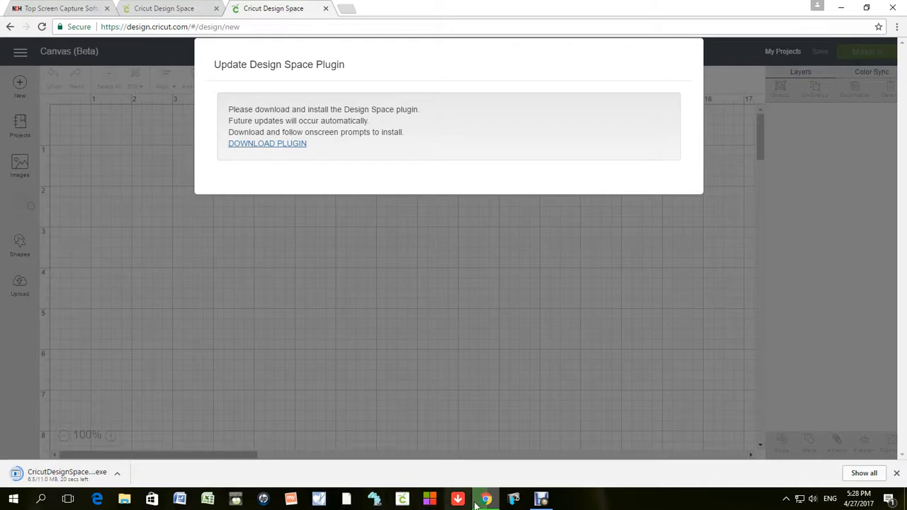
{"action": "left_click", "coordinate": [543, 500]}
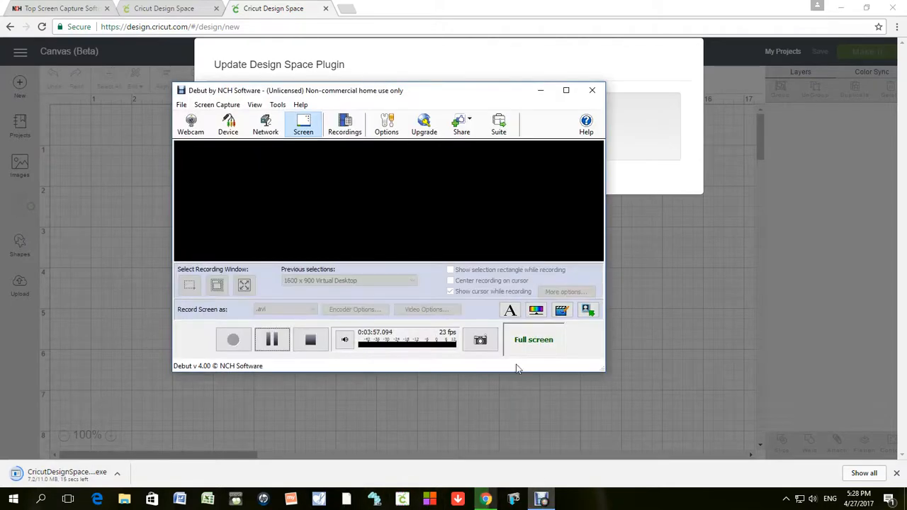
{"action": "left_click", "coordinate": [272, 341]}
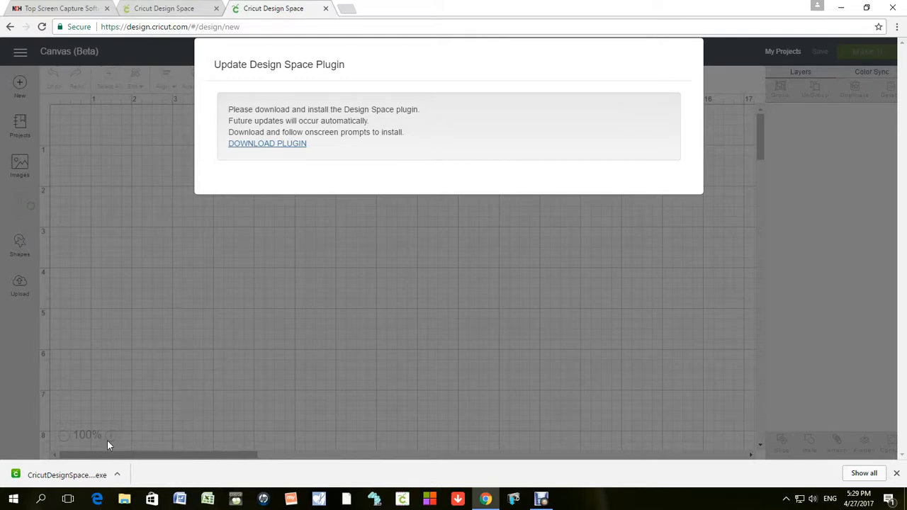
Install the downloaded Design Space plugin, accepting the license agreement, and allow Cricut Hardware Bridge through the firewall on private networks.
{"action": "left_click", "coordinate": [74, 481]}
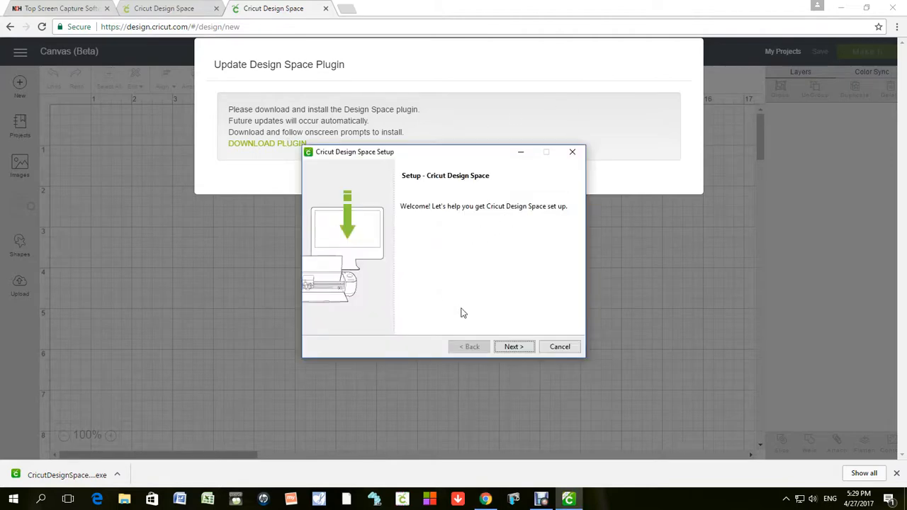
{"action": "left_click", "coordinate": [505, 347]}
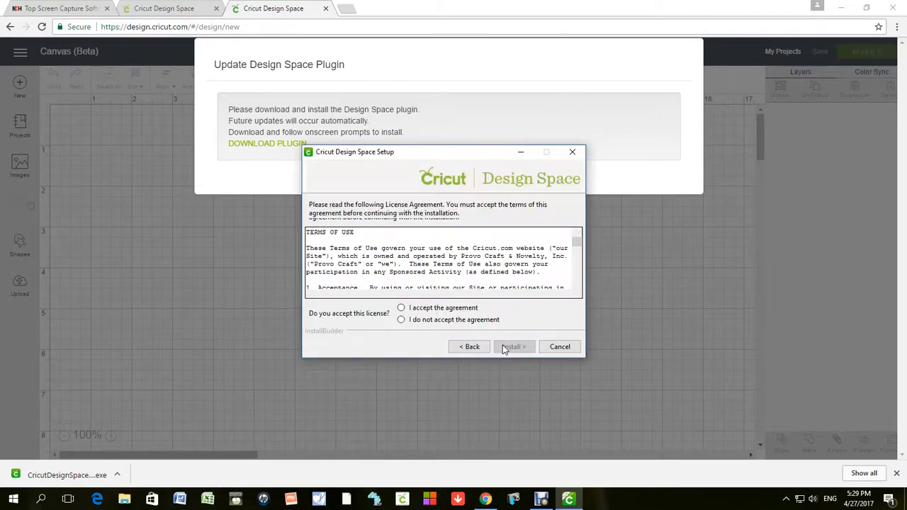
{"action": "left_click", "coordinate": [401, 309]}
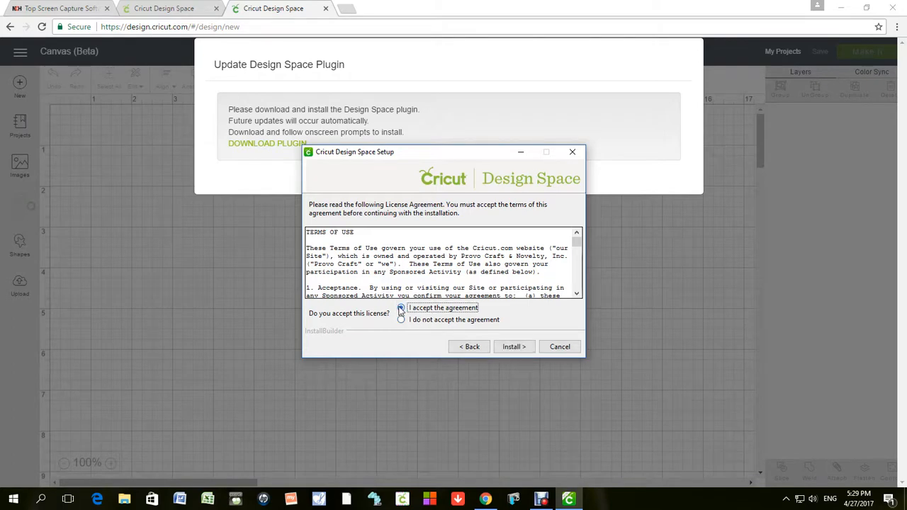
{"action": "left_click", "coordinate": [507, 347]}
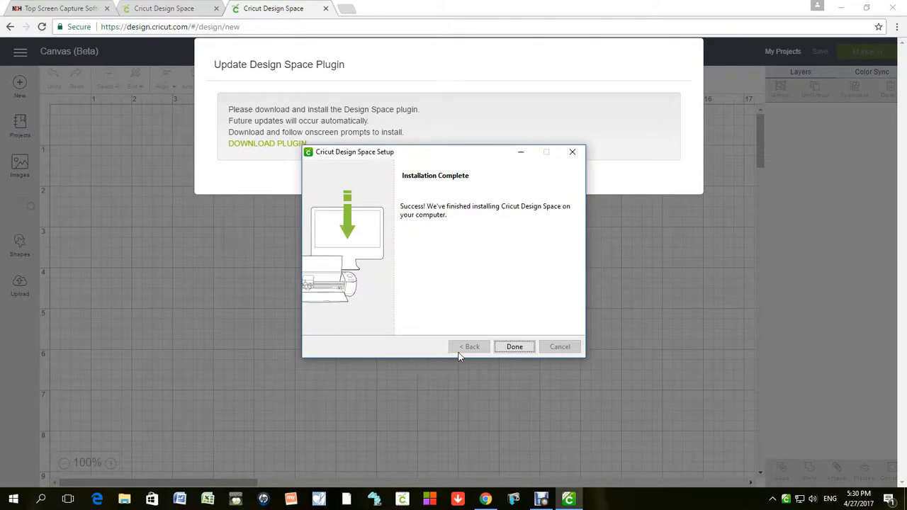
{"action": "left_click", "coordinate": [511, 346]}
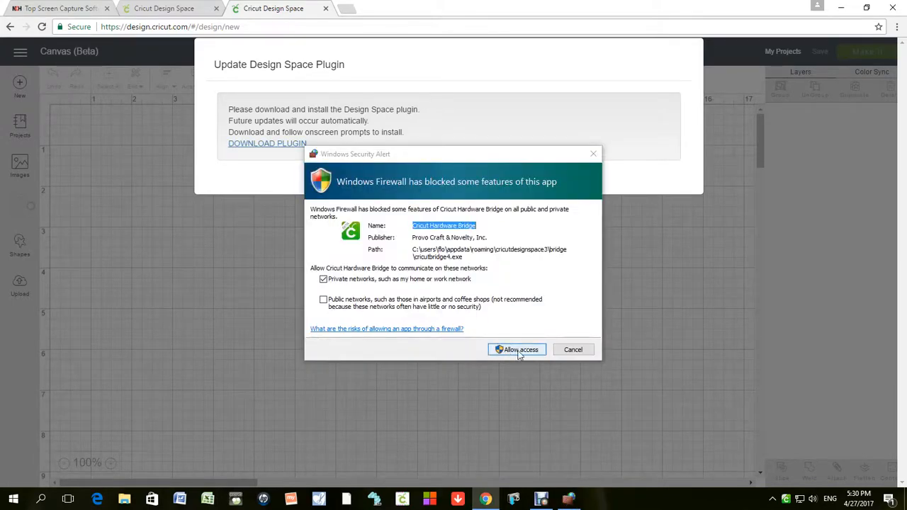
{"action": "left_click", "coordinate": [518, 353]}
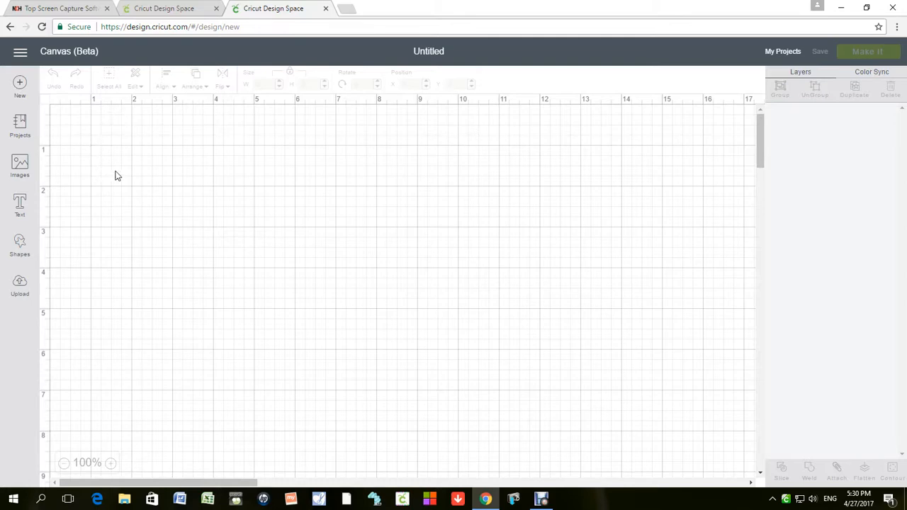
Review the main navigation options available from the canvas, from Home and Canvas to the calibration and account entries.
{"action": "left_click", "coordinate": [22, 54]}
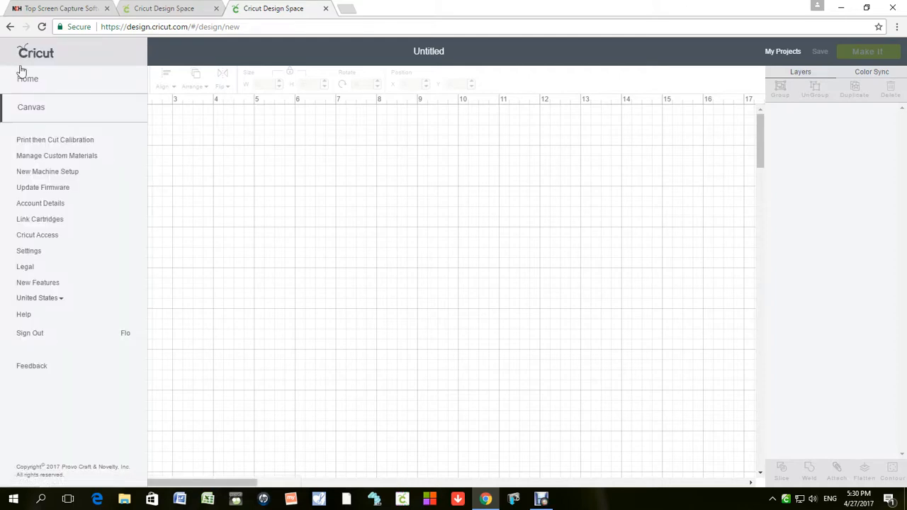
{"action": "left_click", "coordinate": [32, 107]}
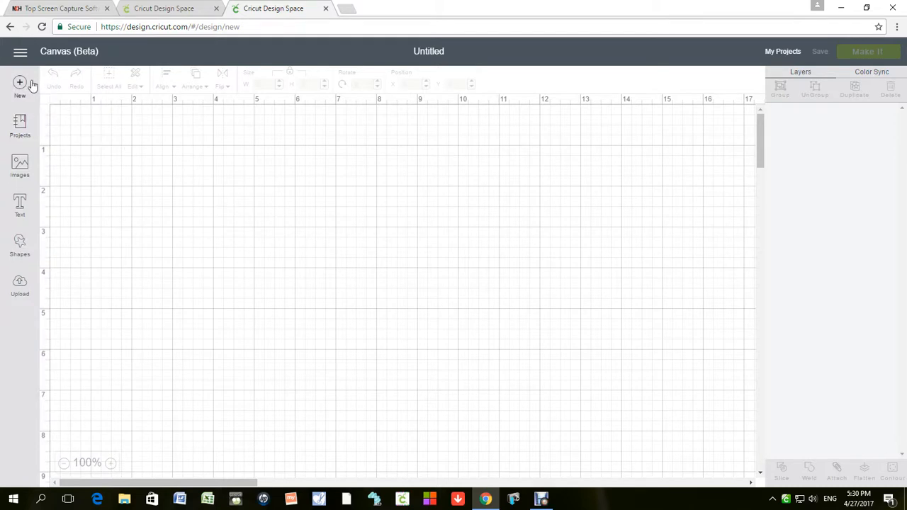
{"action": "left_click", "coordinate": [20, 53]}
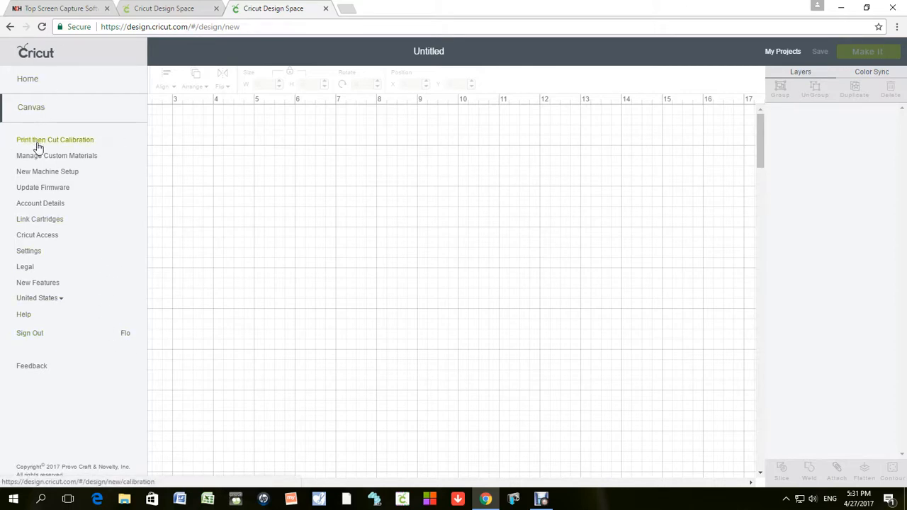
Open the Design Space settings and review the list of keyboard shortcuts.
{"action": "left_click", "coordinate": [27, 255]}
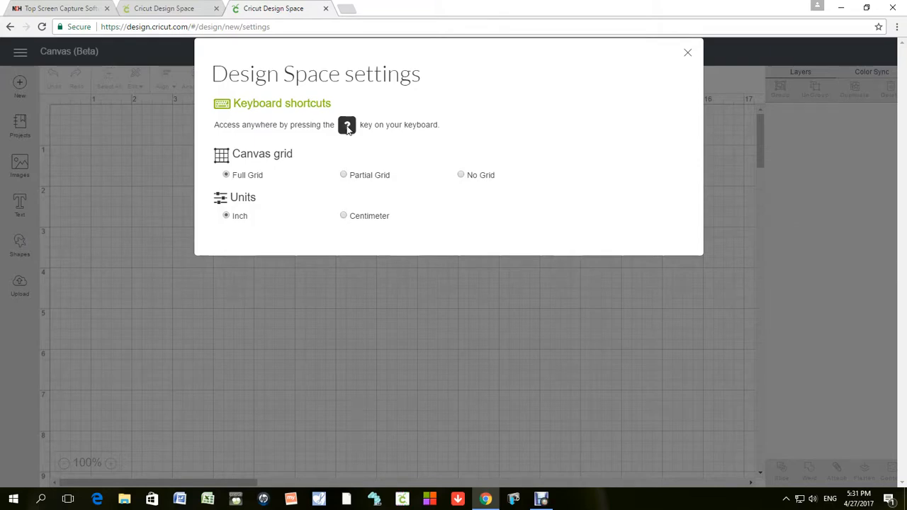
{"action": "left_click", "coordinate": [273, 106]}
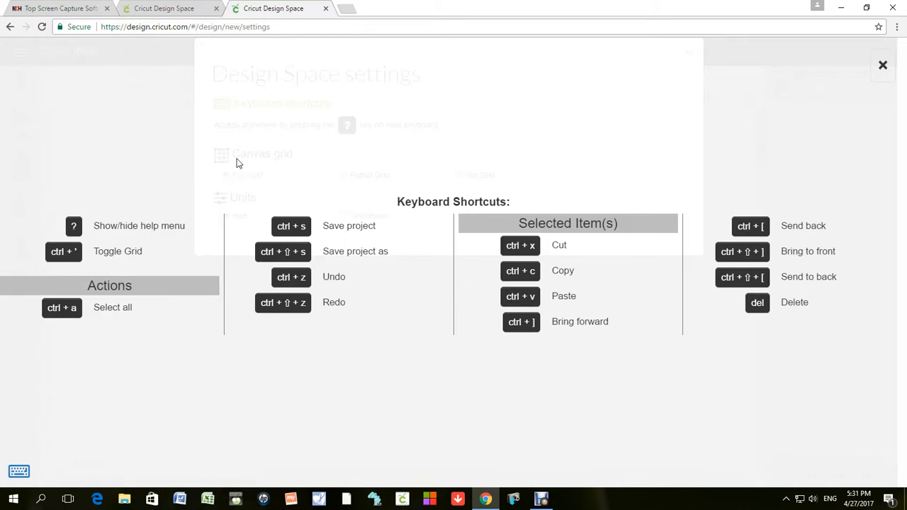
{"action": "left_click", "coordinate": [882, 66]}
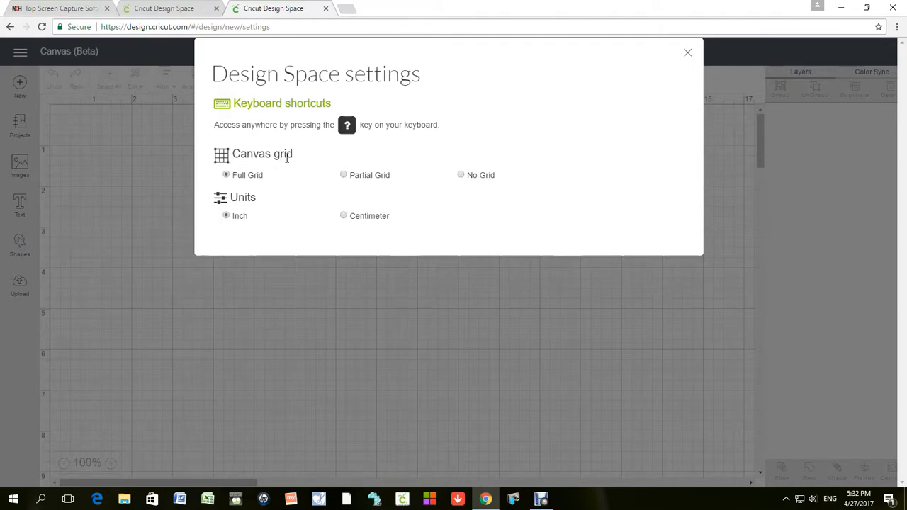
Try the Partial Grid and No Grid canvas options and return the canvas to Full Grid.
{"action": "left_click", "coordinate": [342, 175]}
{"action": "left_click", "coordinate": [462, 176]}
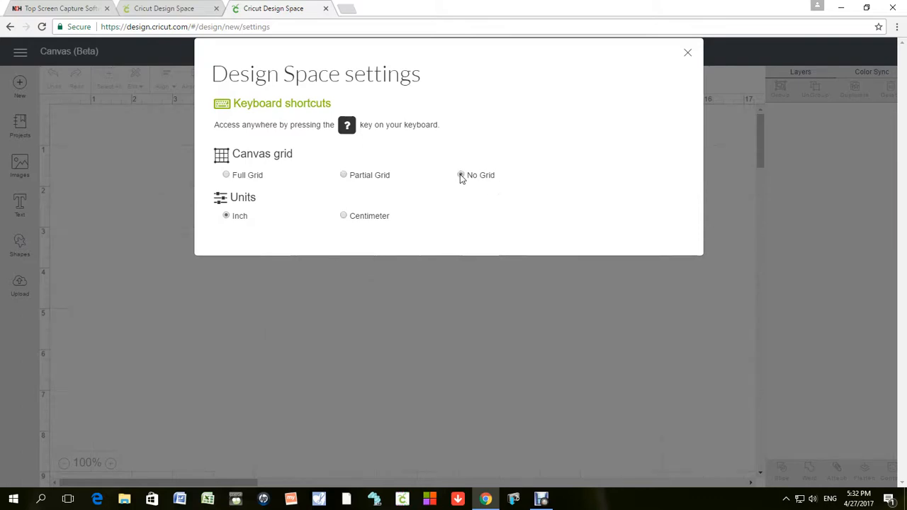
{"action": "left_click", "coordinate": [227, 176]}
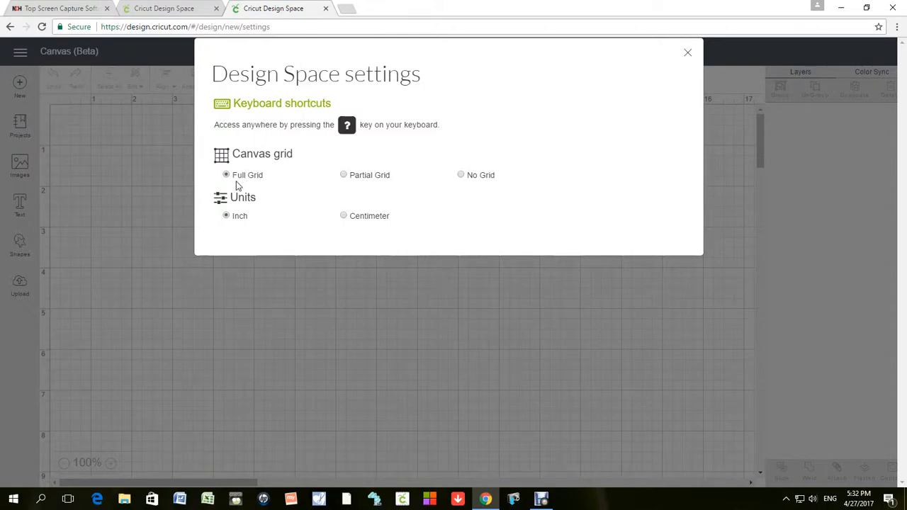
Try Centimeter units on the canvas and set the units back to Inch in the settings.
{"action": "left_click", "coordinate": [344, 216]}
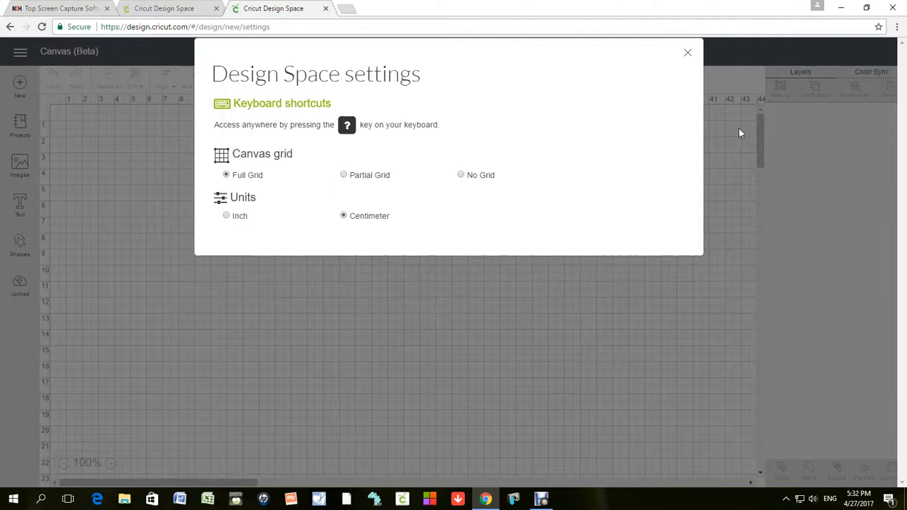
{"action": "left_click", "coordinate": [686, 55]}
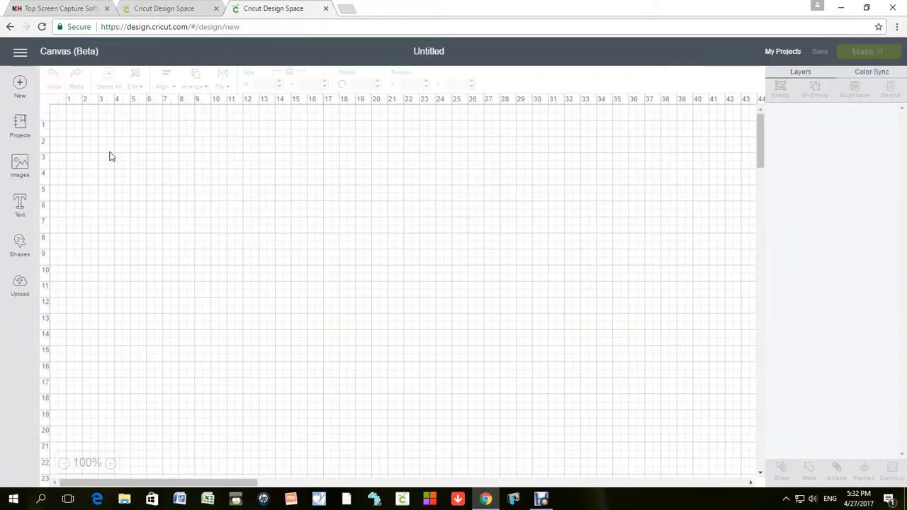
{"action": "left_click", "coordinate": [20, 53]}
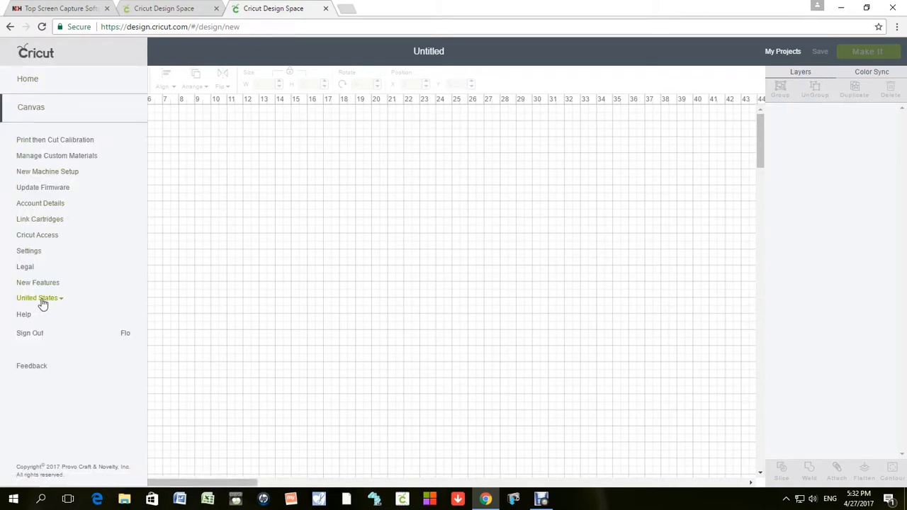
{"action": "left_click", "coordinate": [32, 252]}
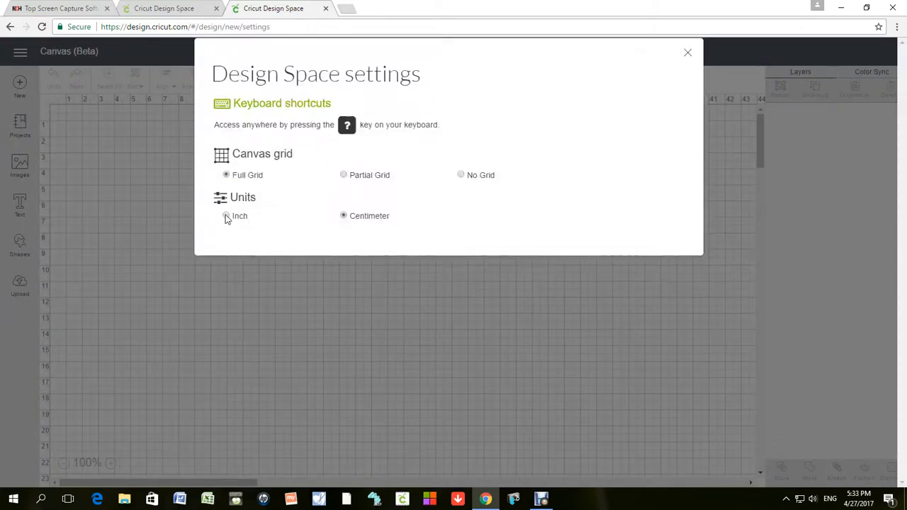
{"action": "left_click", "coordinate": [225, 216]}
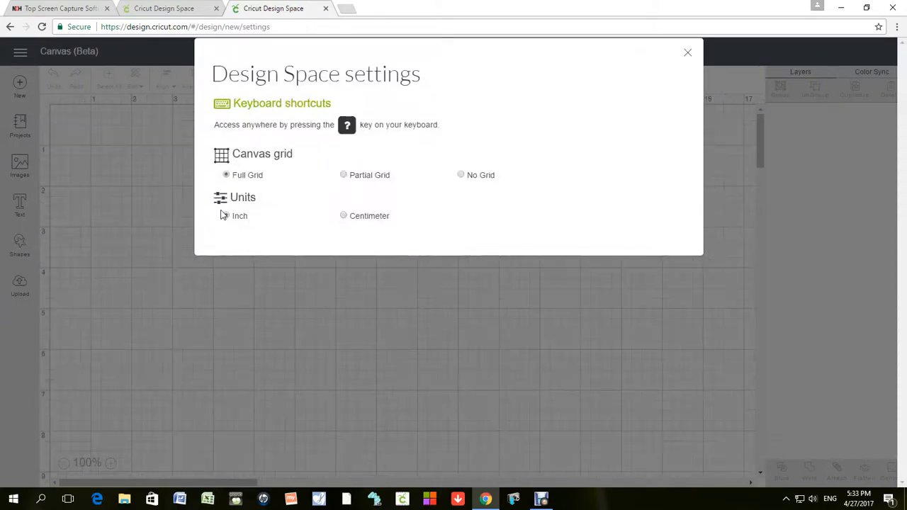
{"action": "left_click", "coordinate": [687, 53]}
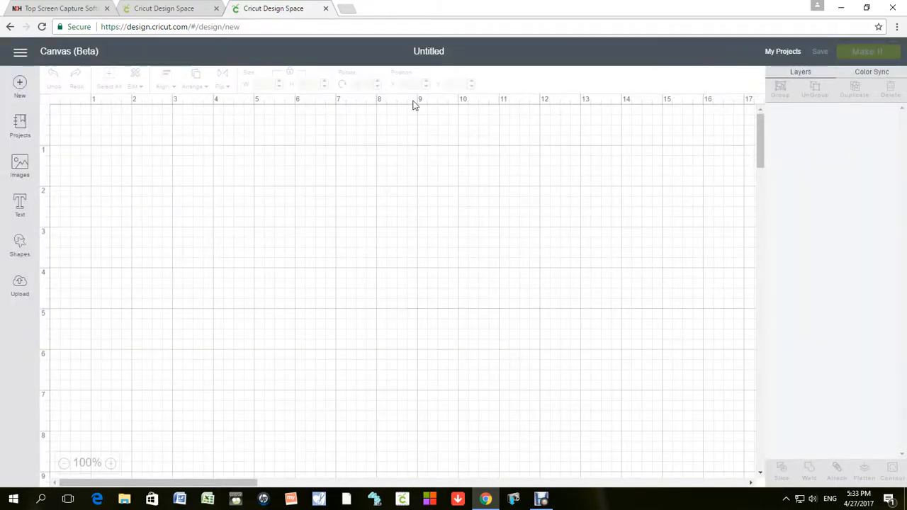
Return to the home page and start a new project on a blank canvas.
{"action": "left_click", "coordinate": [17, 55]}
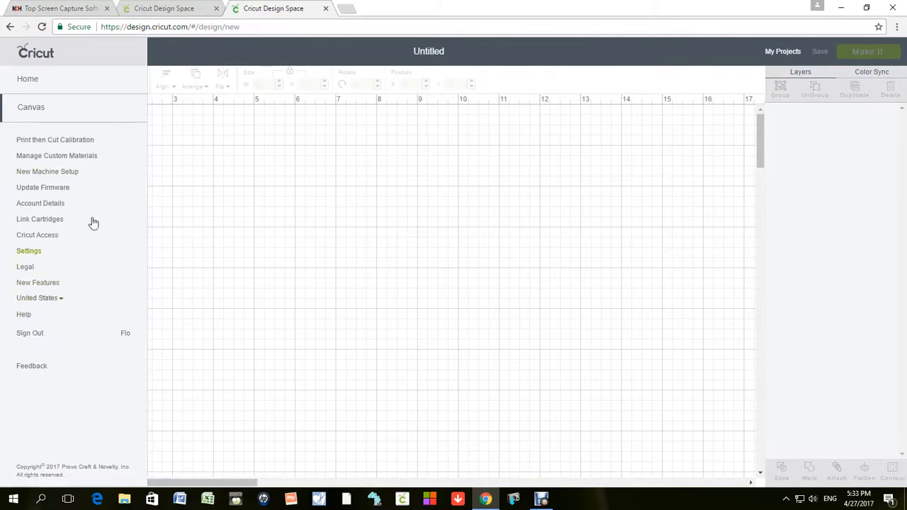
{"action": "left_click", "coordinate": [30, 107]}
{"action": "left_click", "coordinate": [27, 79]}
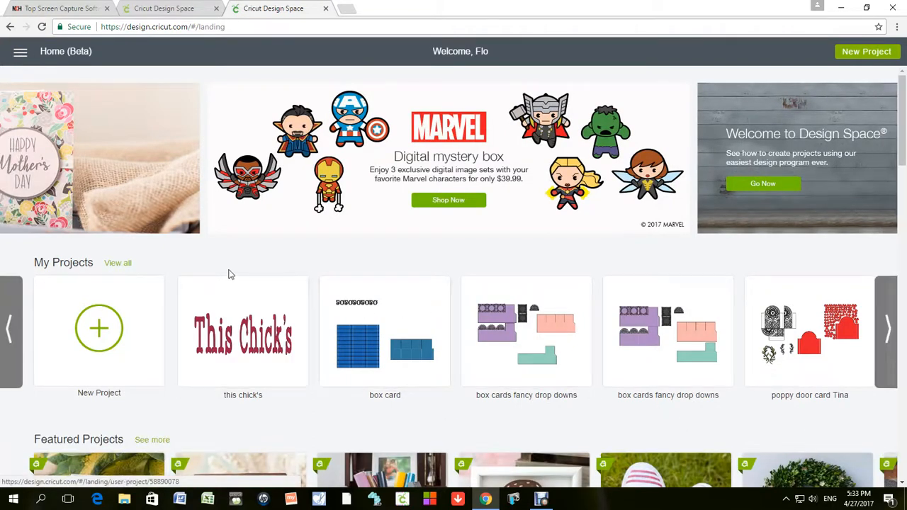
{"action": "left_click", "coordinate": [99, 328]}
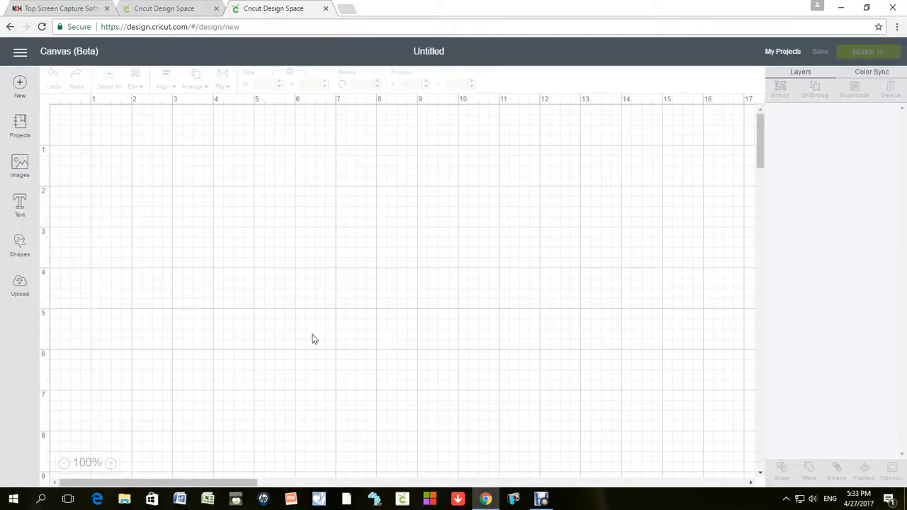
Open the project library from the canvas and filter it to the My Projects category.
{"action": "left_click", "coordinate": [21, 125]}
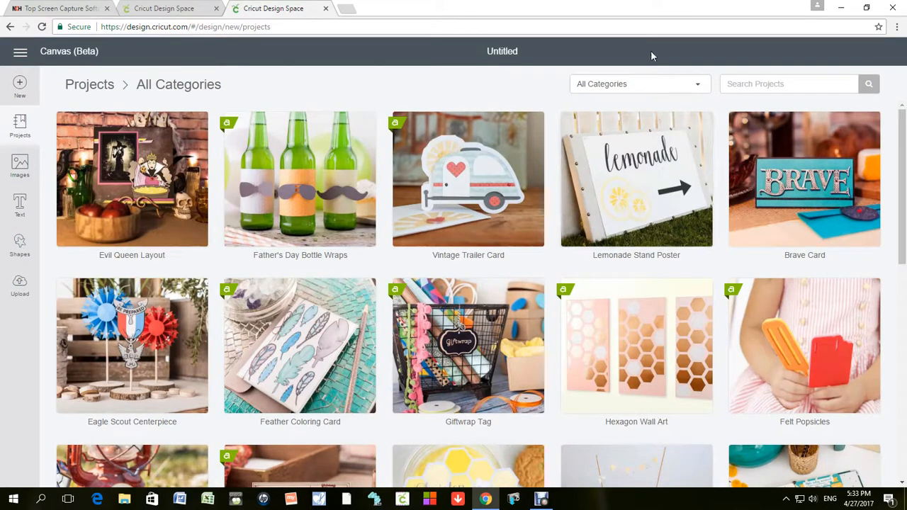
{"action": "left_click", "coordinate": [699, 85]}
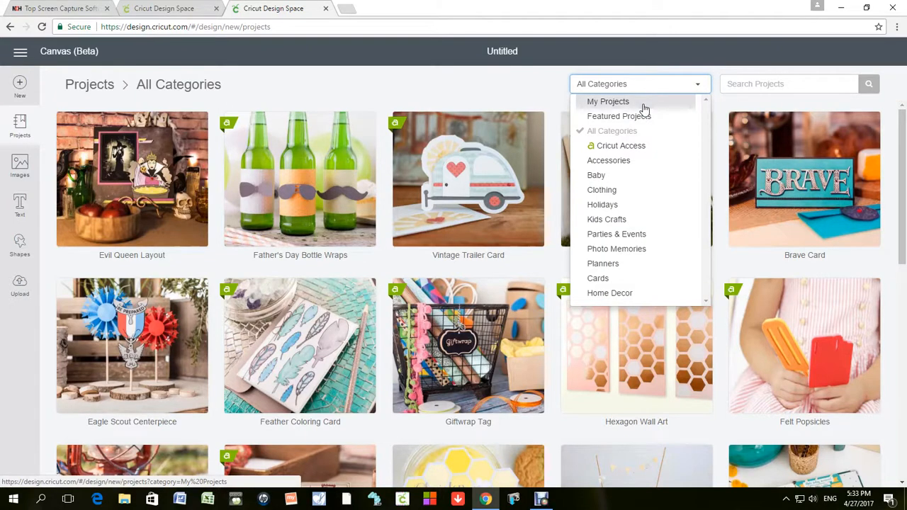
{"action": "left_click", "coordinate": [610, 105]}
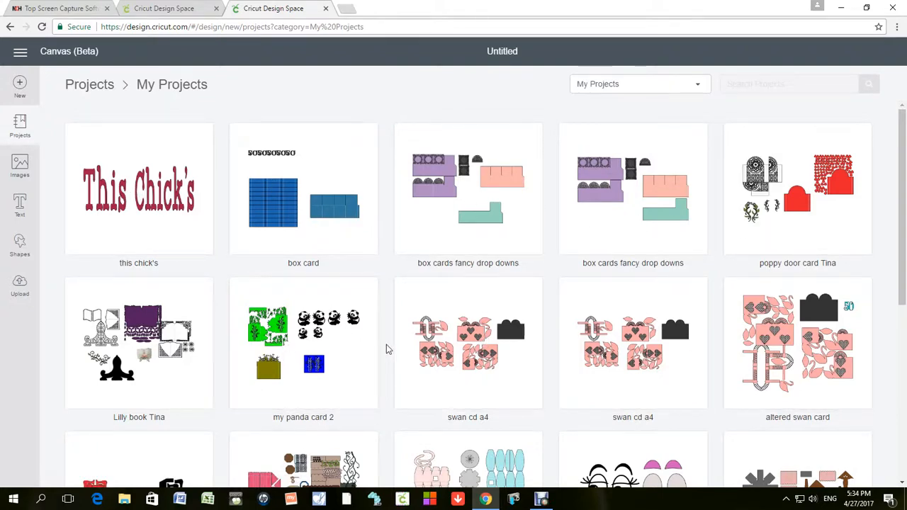
Look through the saved projects in My Projects to find the "my cot" project.
{"action": "scroll", "coordinate": [386, 348], "scroll_direction": "down", "scroll_amount": 4}
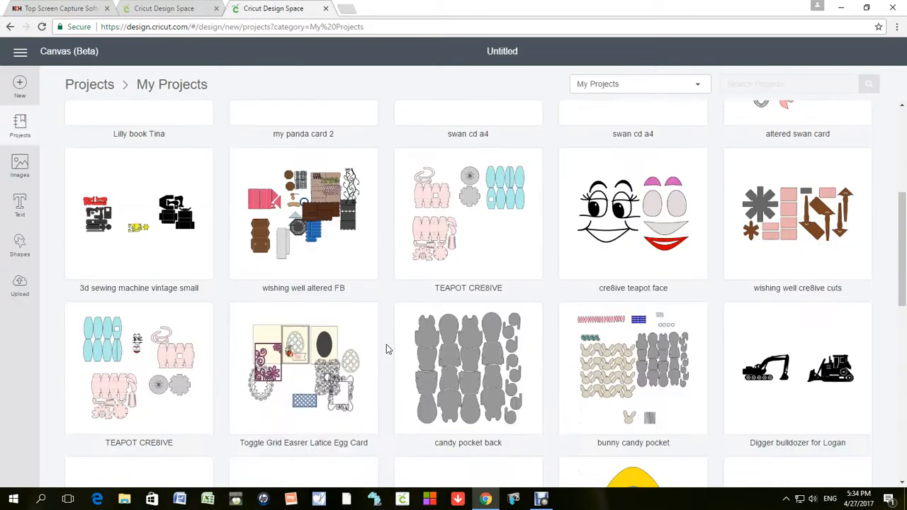
{"action": "scroll", "coordinate": [386, 348], "scroll_direction": "down", "scroll_amount": 1}
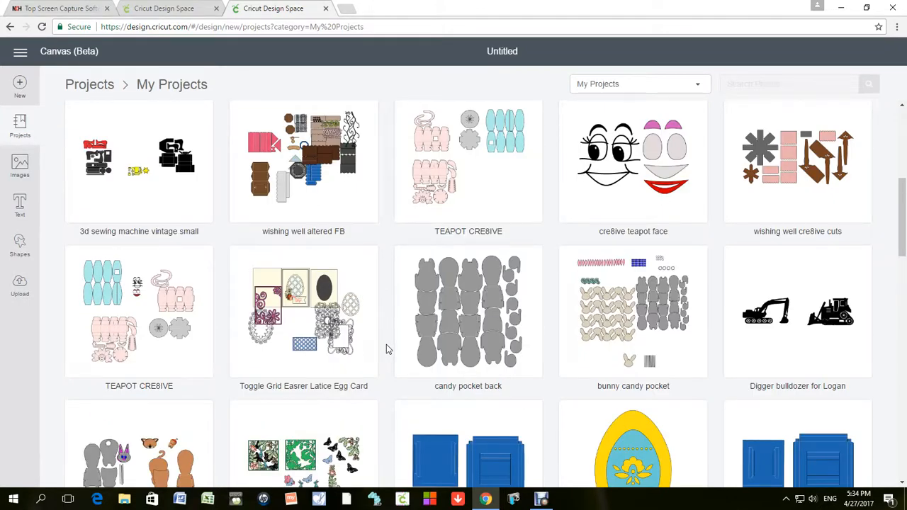
{"action": "scroll", "coordinate": [386, 348], "scroll_direction": "down", "scroll_amount": 2}
{"action": "scroll", "coordinate": [386, 349], "scroll_direction": "up", "scroll_amount": 2}
{"action": "scroll", "coordinate": [386, 348], "scroll_direction": "up", "scroll_amount": 1}
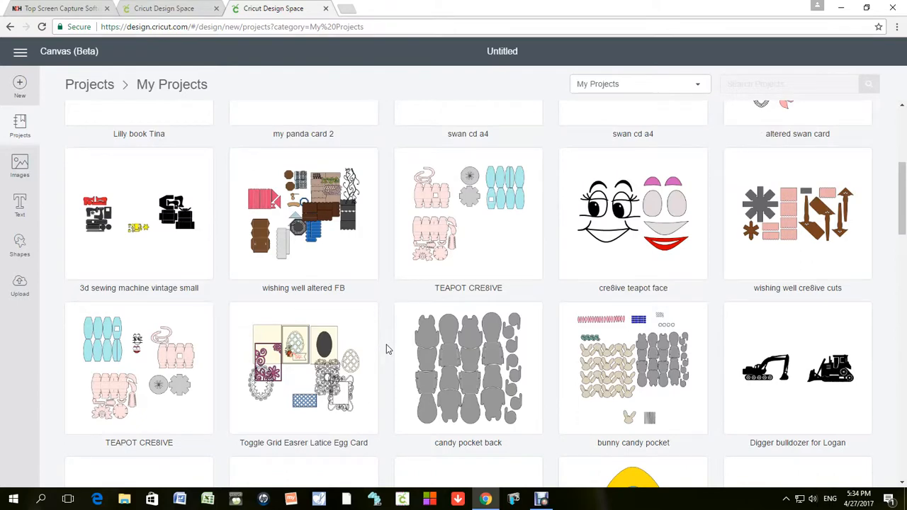
{"action": "scroll", "coordinate": [387, 349], "scroll_direction": "up", "scroll_amount": 2}
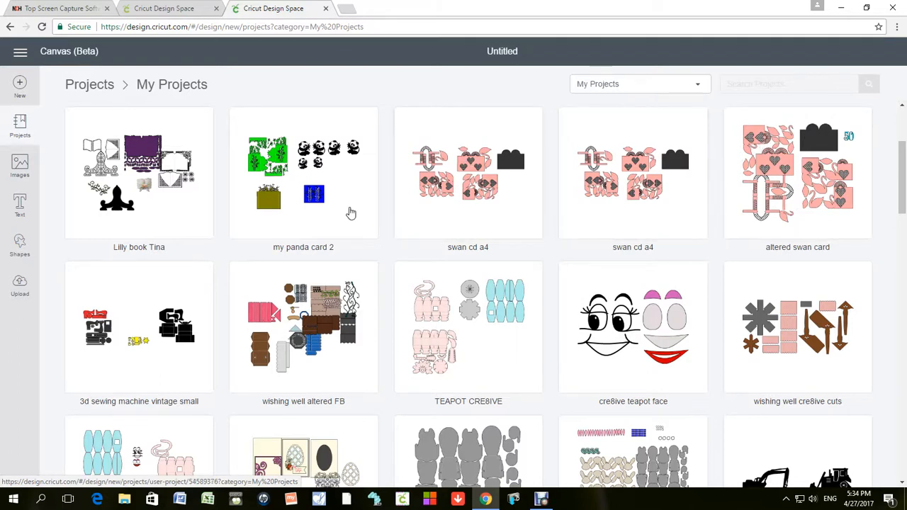
{"action": "scroll", "coordinate": [439, 303], "scroll_direction": "down", "scroll_amount": 3}
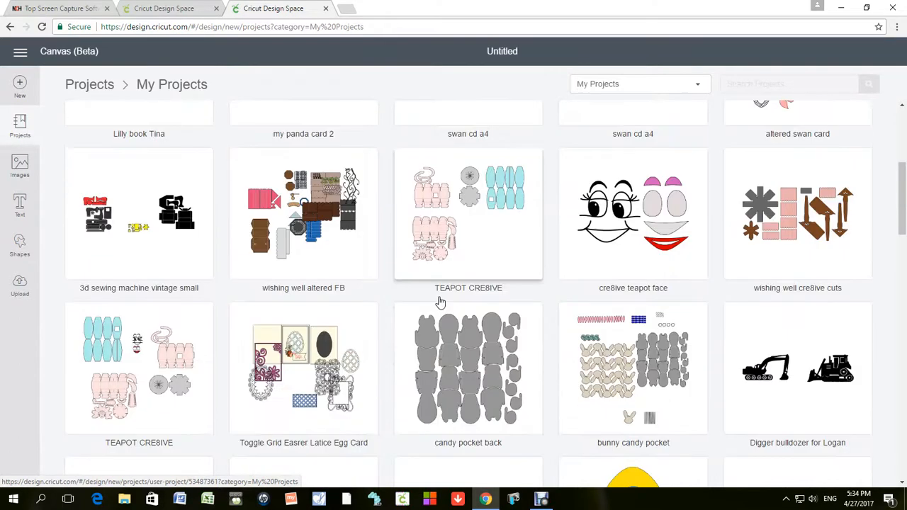
{"action": "scroll", "coordinate": [439, 303], "scroll_direction": "down", "scroll_amount": 3}
{"action": "scroll", "coordinate": [440, 303], "scroll_direction": "down", "scroll_amount": 1}
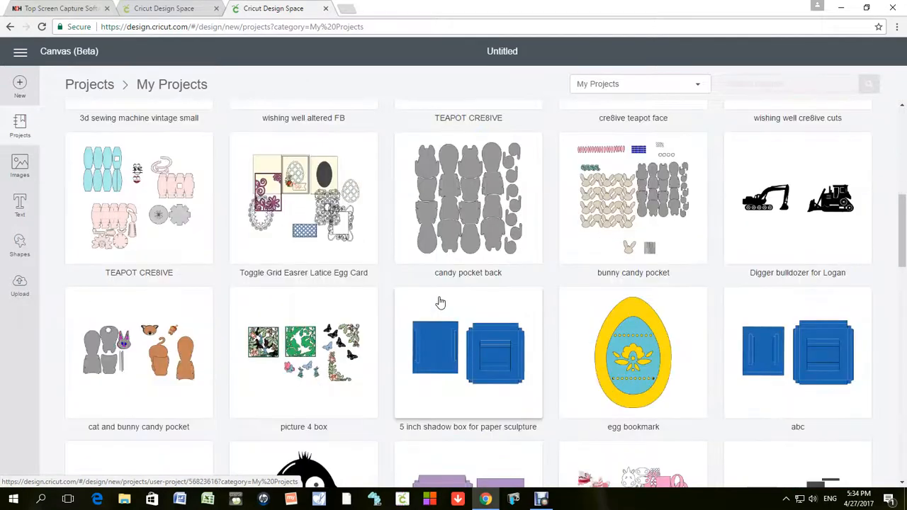
{"action": "scroll", "coordinate": [439, 303], "scroll_direction": "down", "scroll_amount": 2}
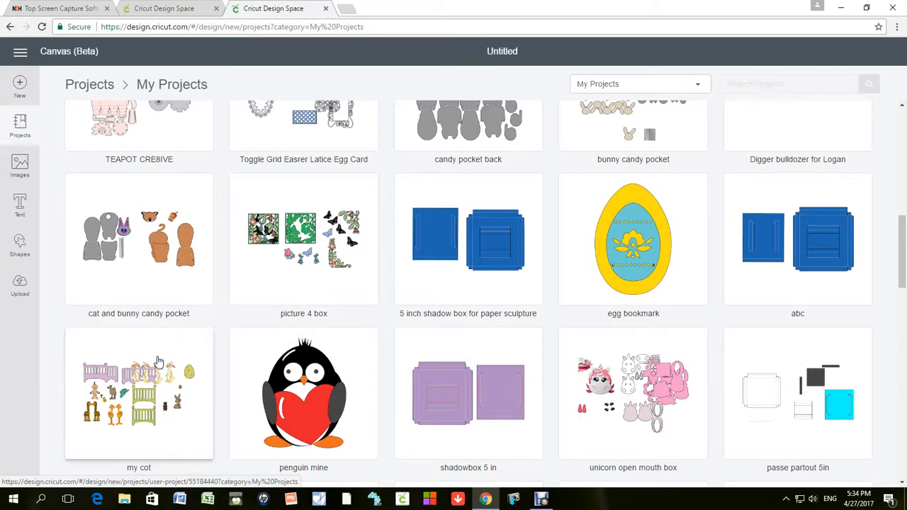
{"action": "scroll", "coordinate": [114, 405], "scroll_direction": "down", "scroll_amount": 1}
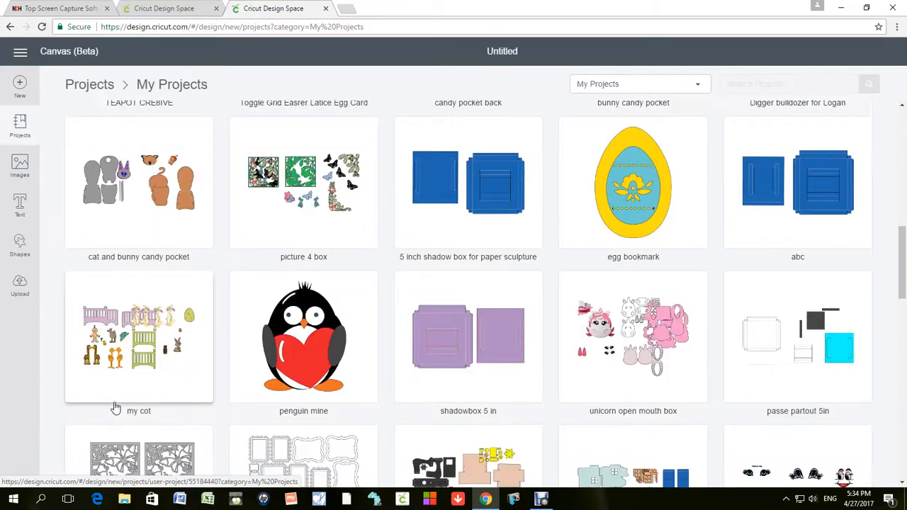
Review the images and cartridges used in the "my cot" project and open it on the canvas.
{"action": "left_click", "coordinate": [119, 349]}
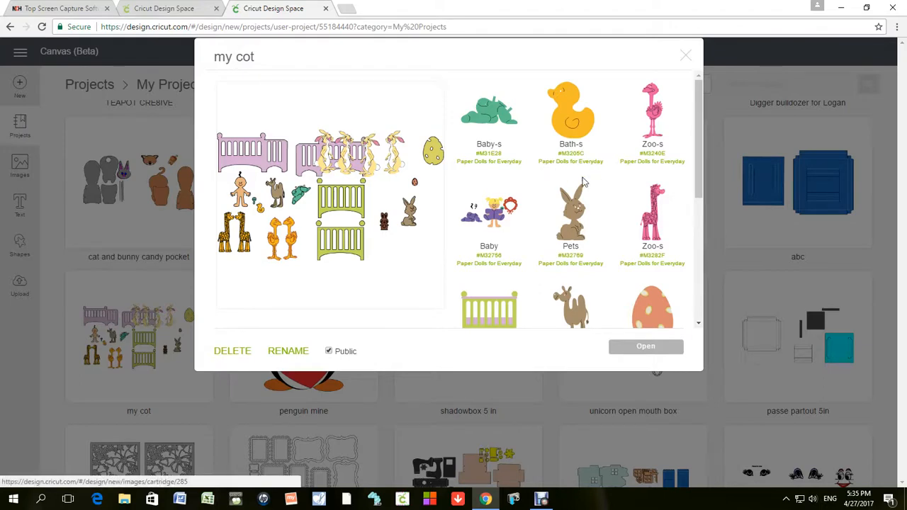
{"action": "scroll", "coordinate": [542, 207], "scroll_direction": "down", "scroll_amount": 1}
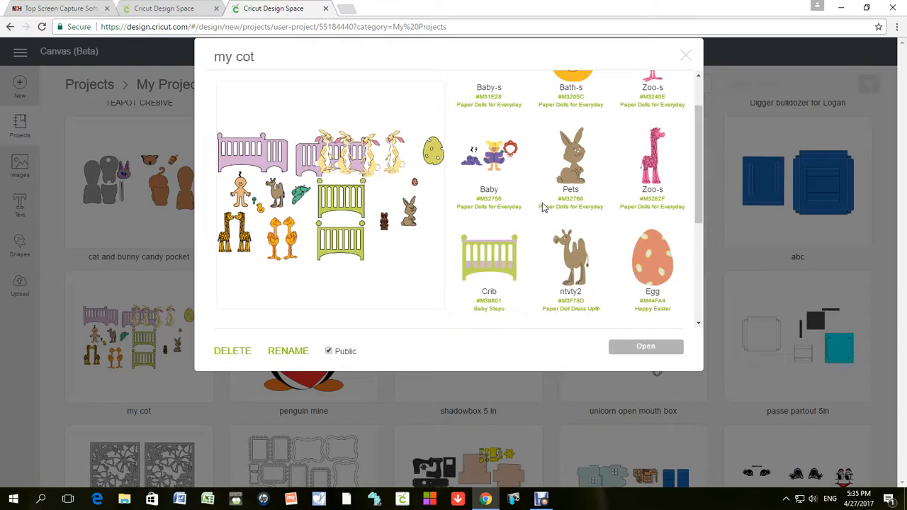
{"action": "scroll", "coordinate": [542, 207], "scroll_direction": "down", "scroll_amount": 3}
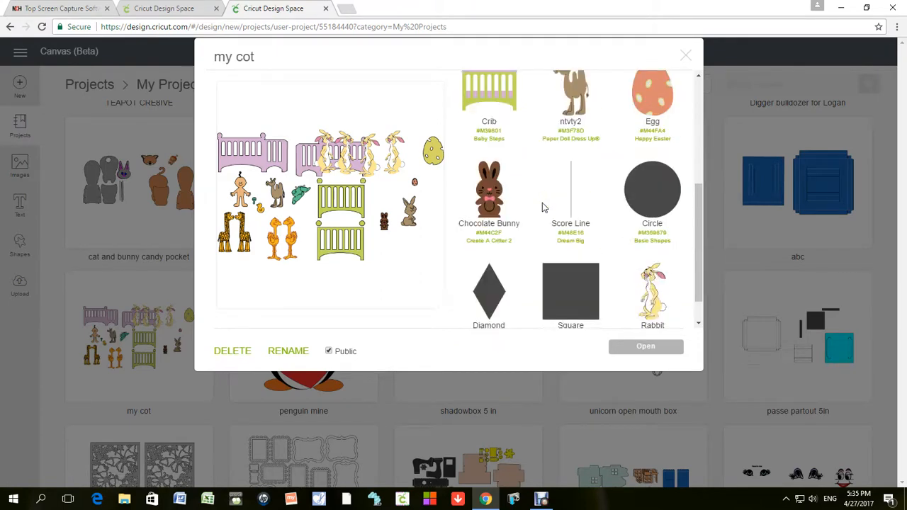
{"action": "scroll", "coordinate": [542, 207], "scroll_direction": "down", "scroll_amount": 1}
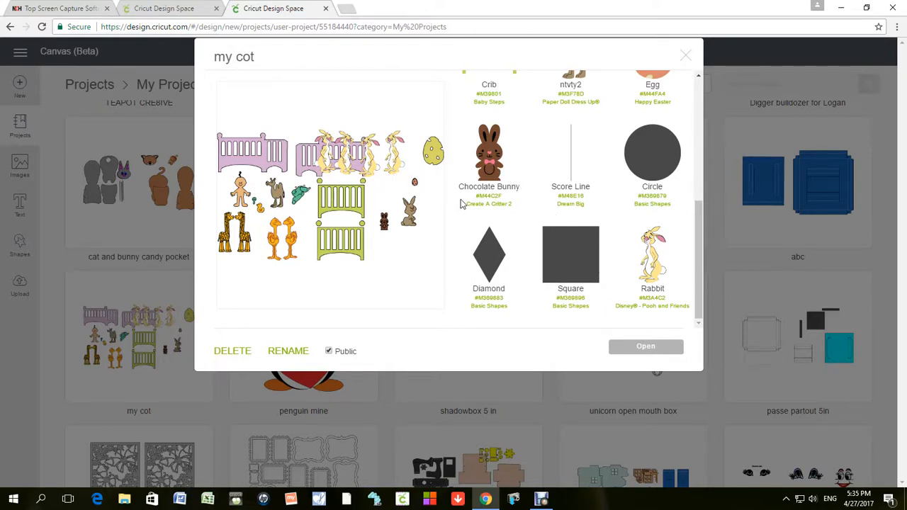
{"action": "scroll", "coordinate": [604, 259], "scroll_direction": "up", "scroll_amount": 3}
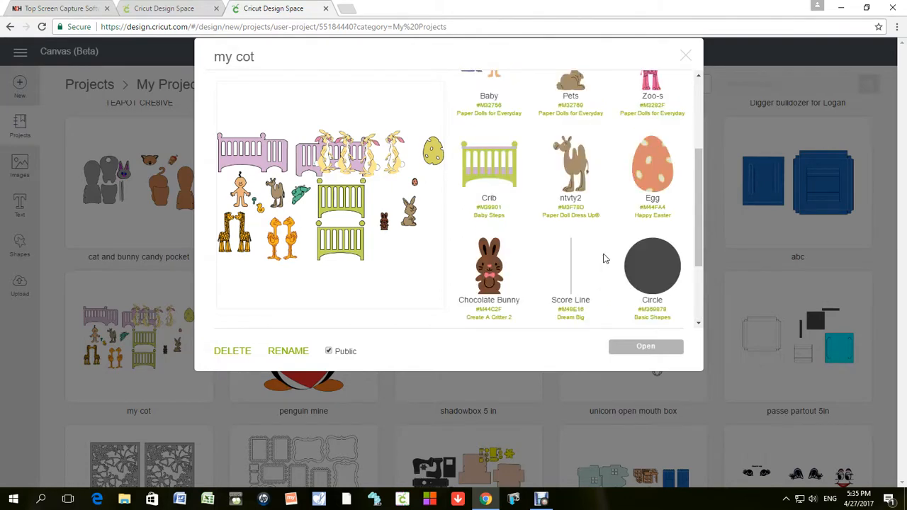
{"action": "scroll", "coordinate": [604, 259], "scroll_direction": "up", "scroll_amount": 2}
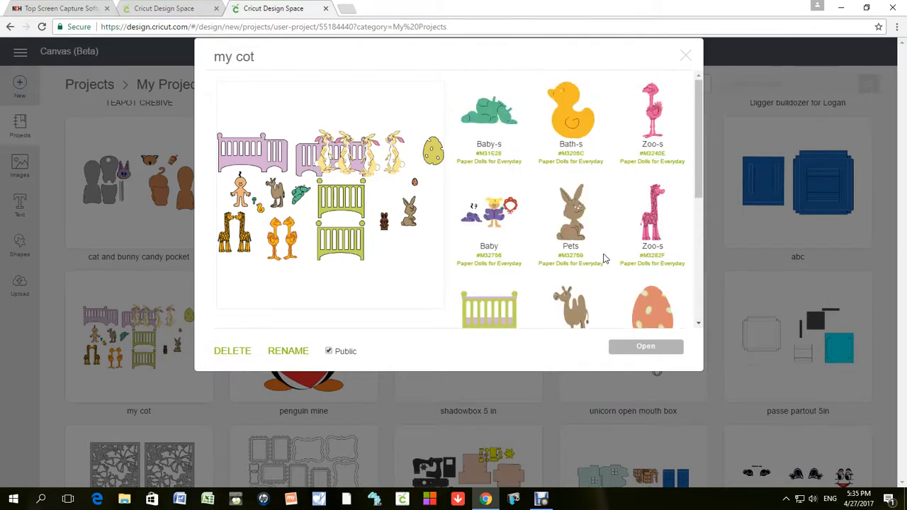
{"action": "scroll", "coordinate": [603, 261], "scroll_direction": "down", "scroll_amount": 1}
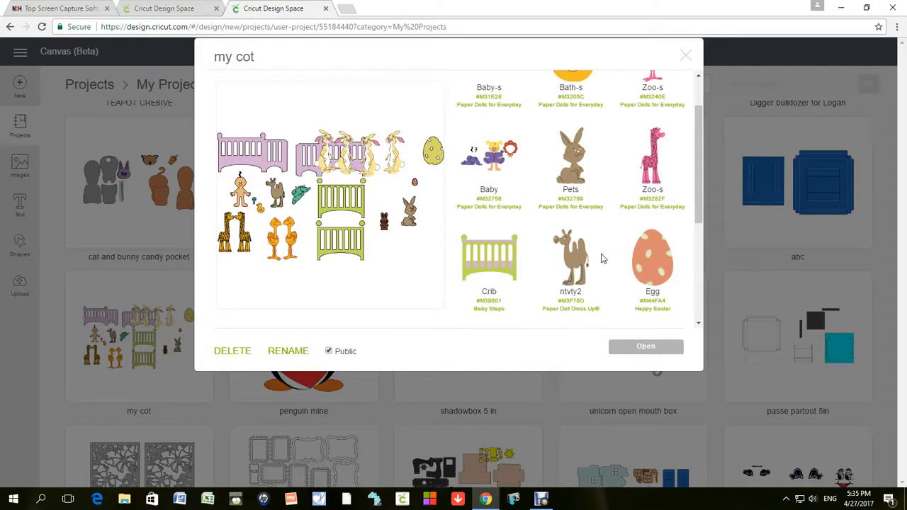
{"action": "scroll", "coordinate": [601, 259], "scroll_direction": "down", "scroll_amount": 1}
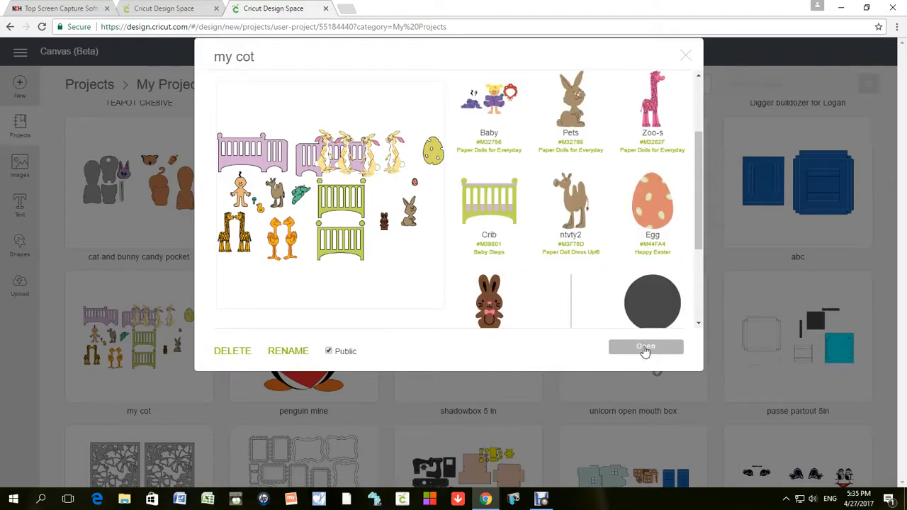
{"action": "left_click", "coordinate": [644, 349]}
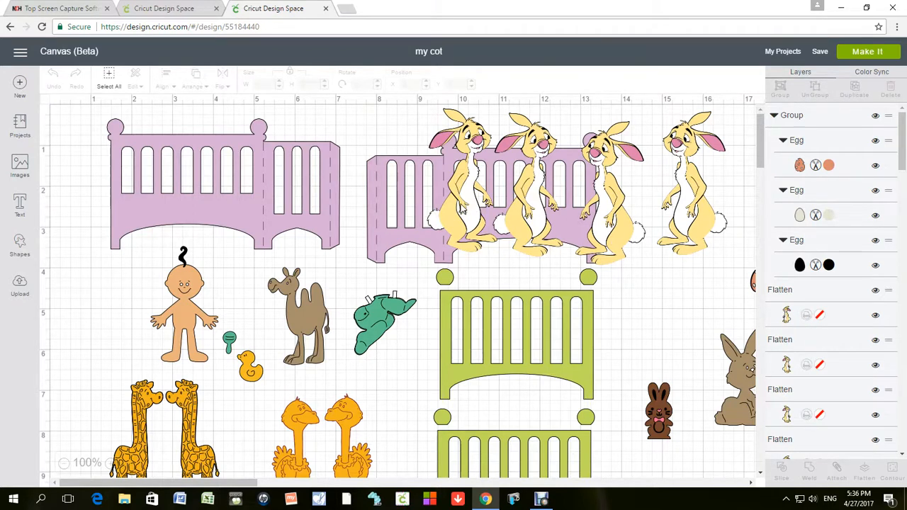
Move the leftmost rabbit onto the end panel of the second purple crib, at about X 8.0 and Y 0.08 inches.
{"action": "left_click_drag", "start_coordinate": [471, 207], "coordinate": [422, 204]}
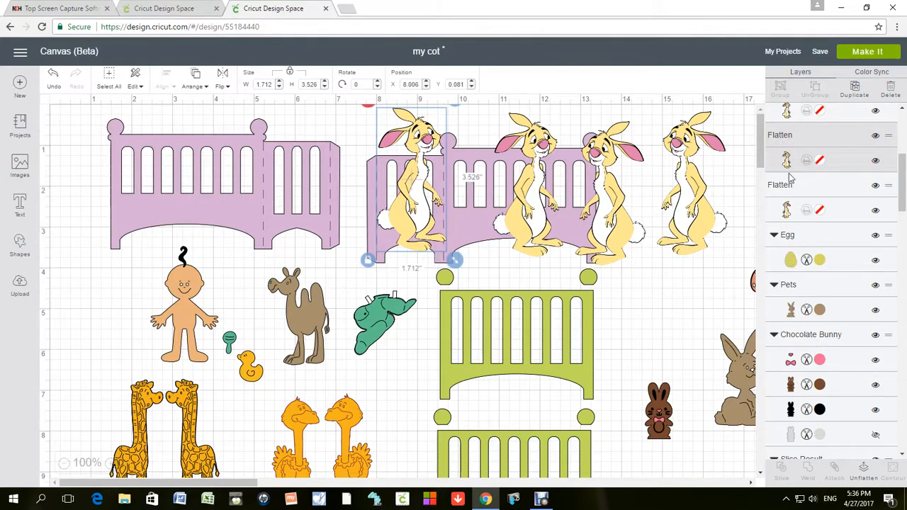
Collapse the Chocolate Bunny's layer group and look through the remaining layers of the project.
{"action": "left_click", "coordinate": [661, 417]}
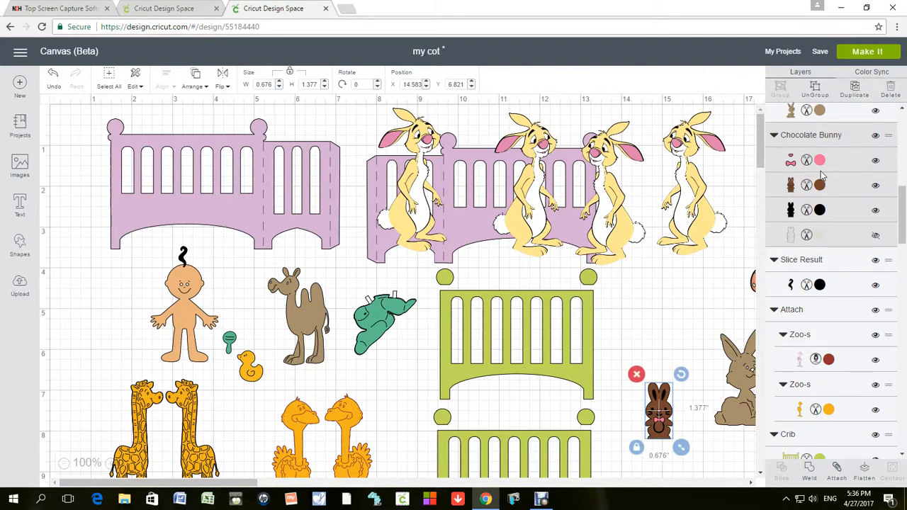
{"action": "left_click", "coordinate": [774, 135]}
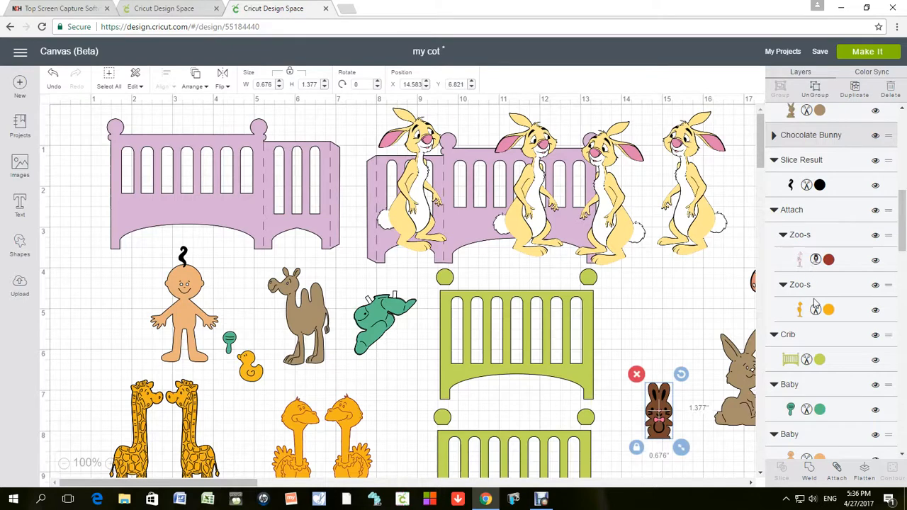
{"action": "scroll", "coordinate": [799, 340], "scroll_direction": "down", "scroll_amount": 8}
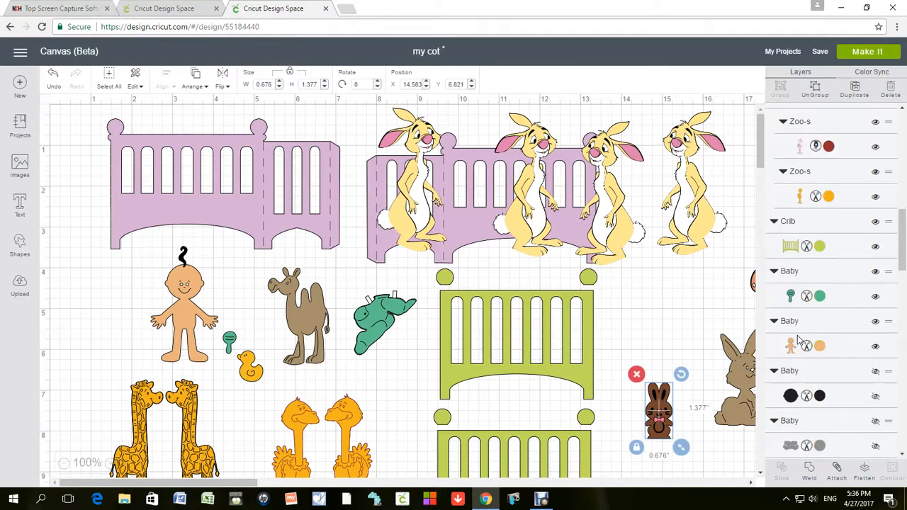
{"action": "scroll", "coordinate": [799, 339], "scroll_direction": "up", "scroll_amount": 8}
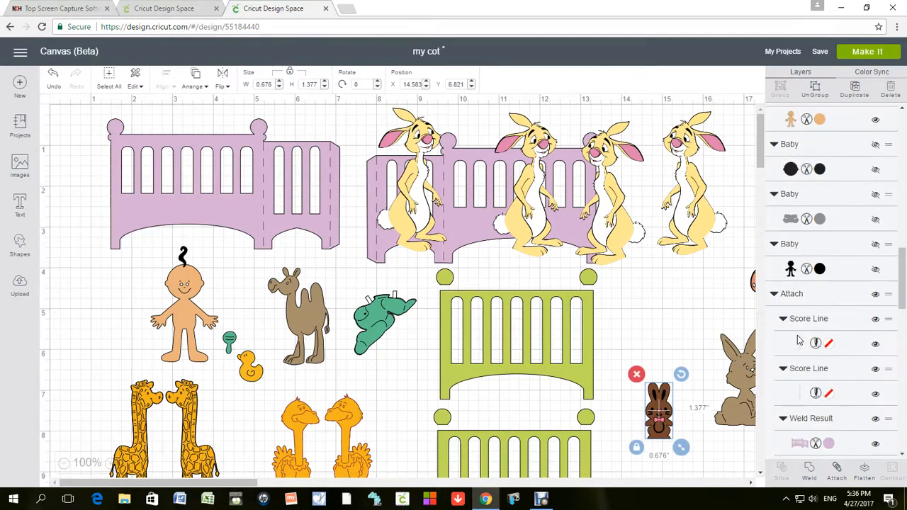
{"action": "scroll", "coordinate": [800, 339], "scroll_direction": "up", "scroll_amount": 5}
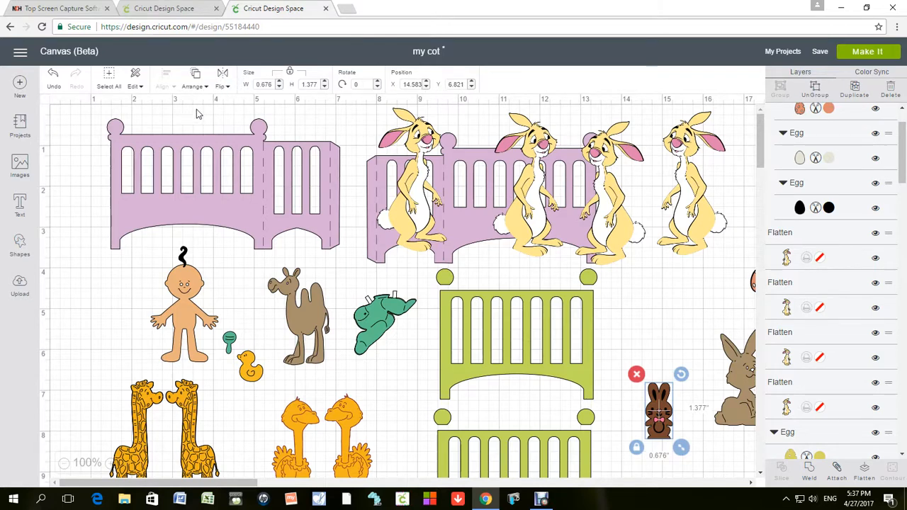
Move the first purple crib to about X 5.8, Y 1.4 inches, the hair curl to X 5.0, Y 2.2 and the baby to X 1.5, Y 1.4.
{"action": "left_click", "coordinate": [241, 172]}
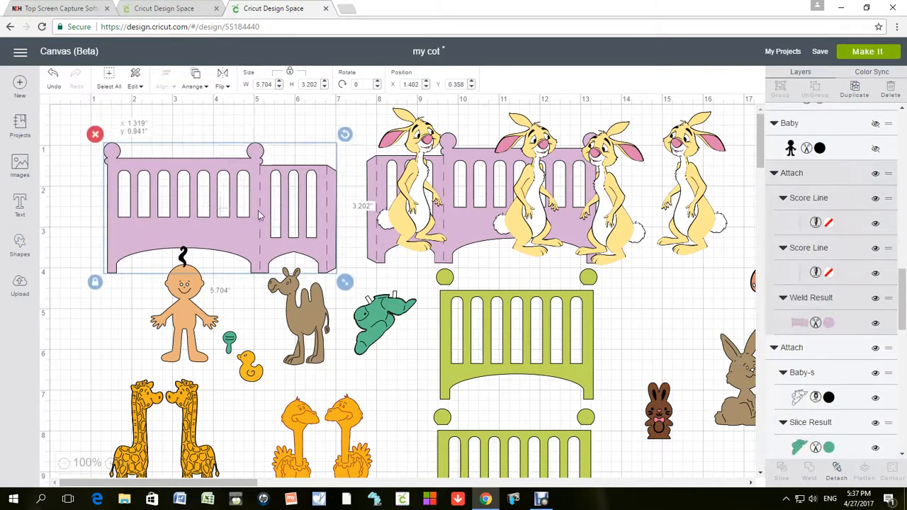
{"action": "left_click_drag", "start_coordinate": [241, 173], "coordinate": [464, 207]}
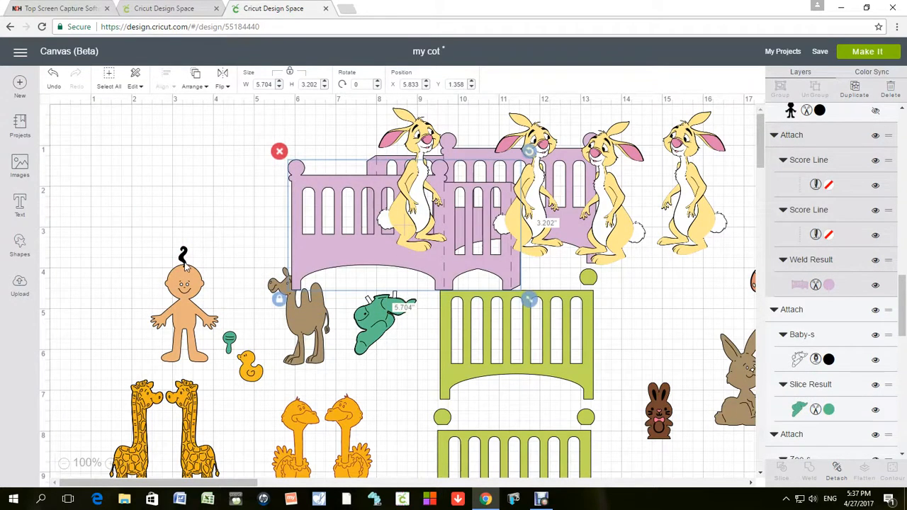
{"action": "left_click_drag", "start_coordinate": [184, 258], "coordinate": [256, 211]}
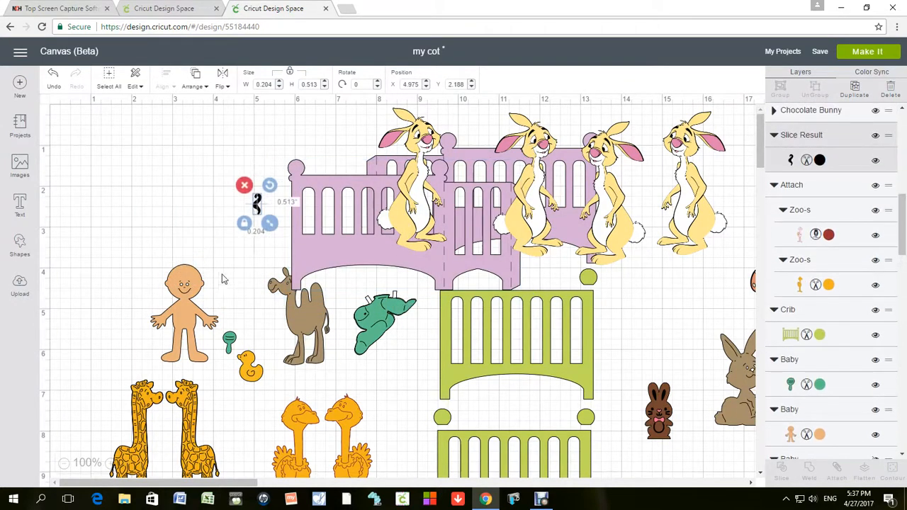
{"action": "left_click_drag", "start_coordinate": [186, 320], "coordinate": [148, 216]}
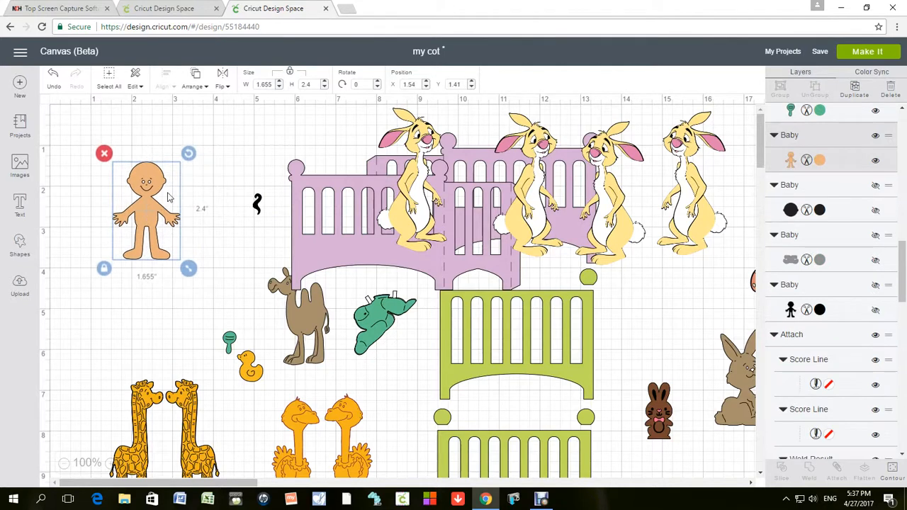
View the editing options for the baby and the arrange options for the moved purple crib without applying any.
{"action": "left_click", "coordinate": [141, 88]}
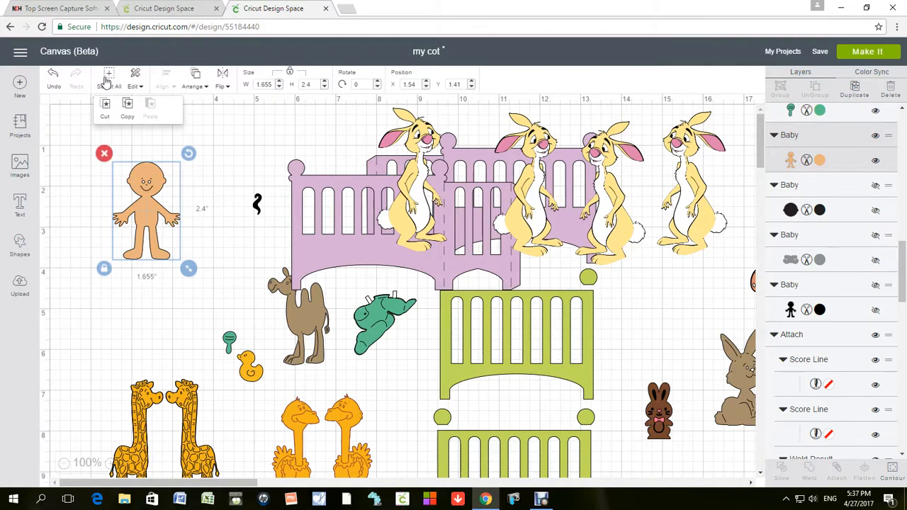
{"action": "left_click", "coordinate": [222, 147]}
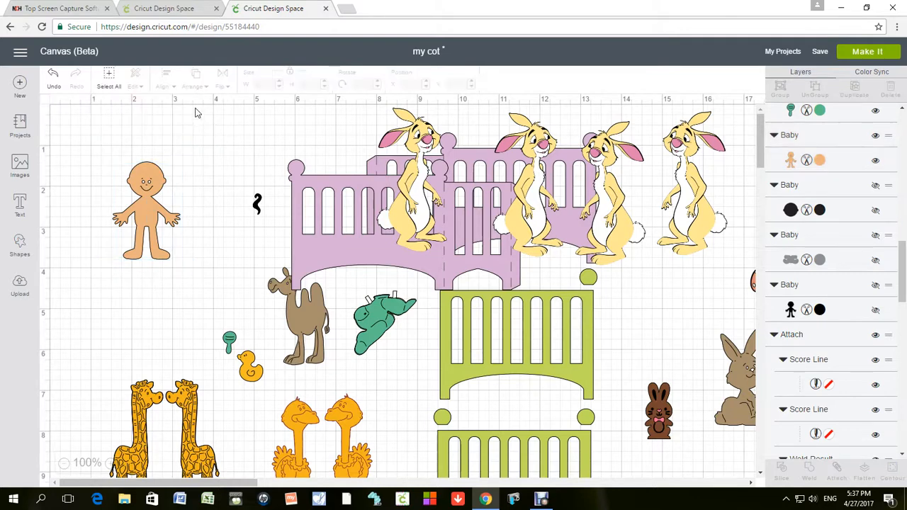
{"action": "left_click", "coordinate": [355, 203]}
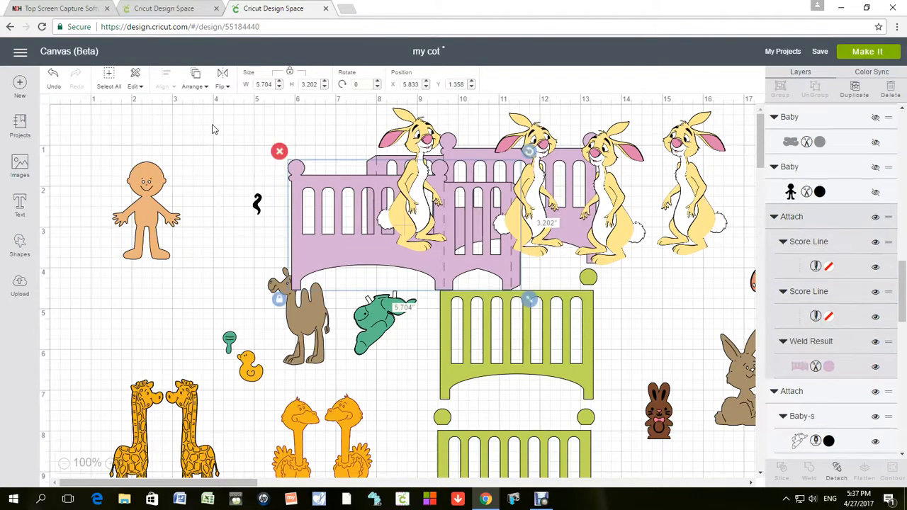
{"action": "left_click", "coordinate": [198, 79]}
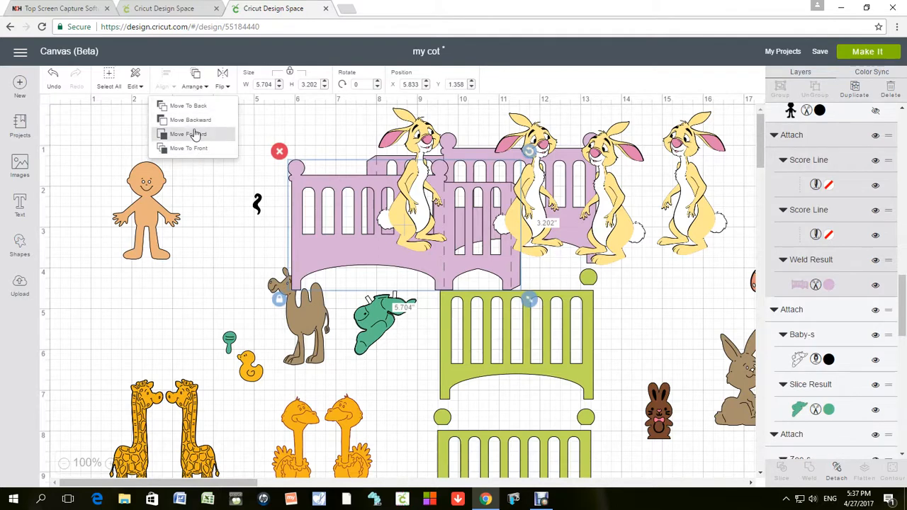
{"action": "left_click", "coordinate": [247, 126]}
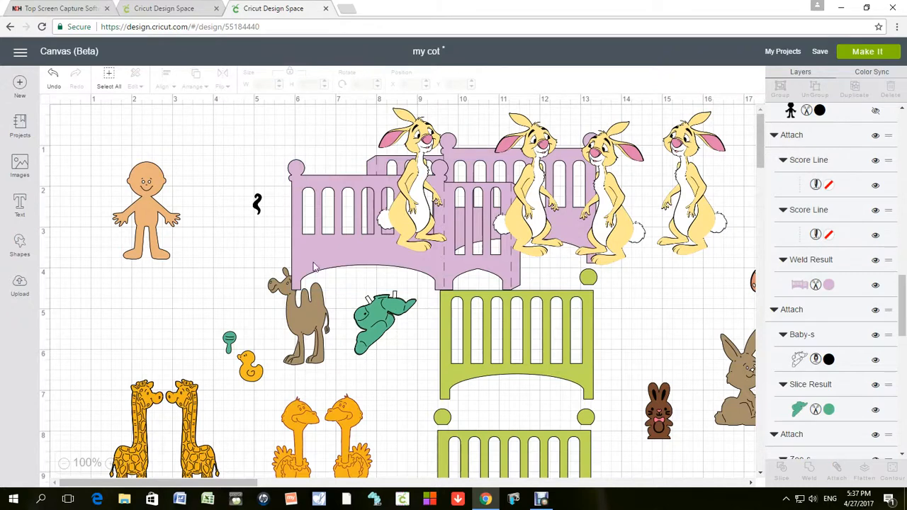
Move the camel to about X 3.6, Y 2.6 inches and view the flip options for it.
{"action": "left_click_drag", "start_coordinate": [307, 322], "coordinate": [235, 268]}
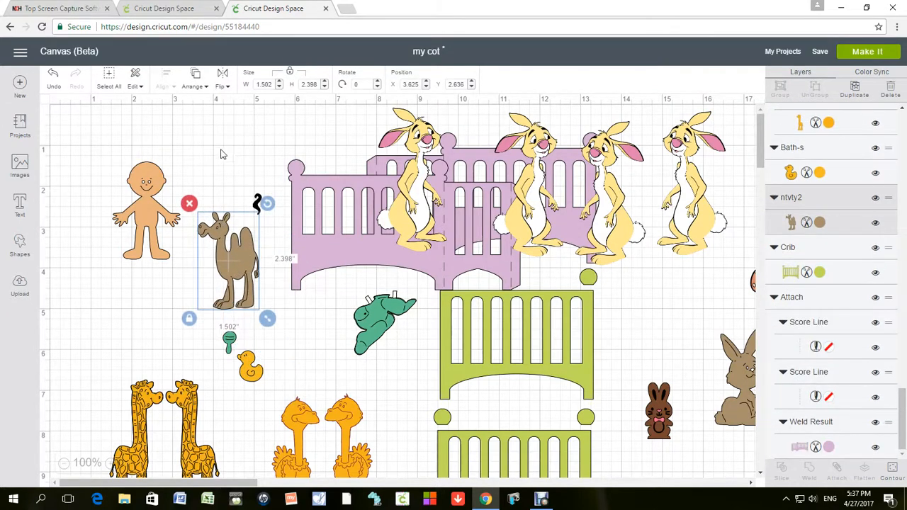
{"action": "left_click", "coordinate": [224, 88]}
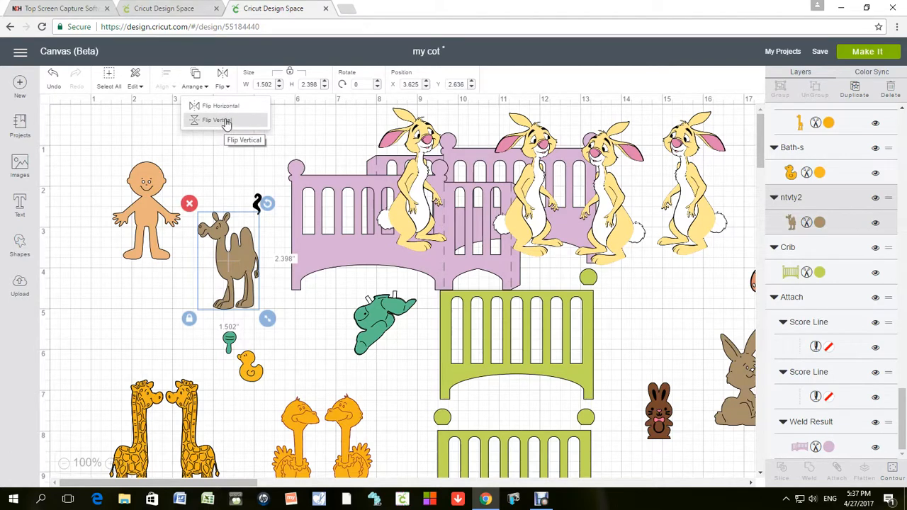
{"action": "left_click", "coordinate": [280, 116]}
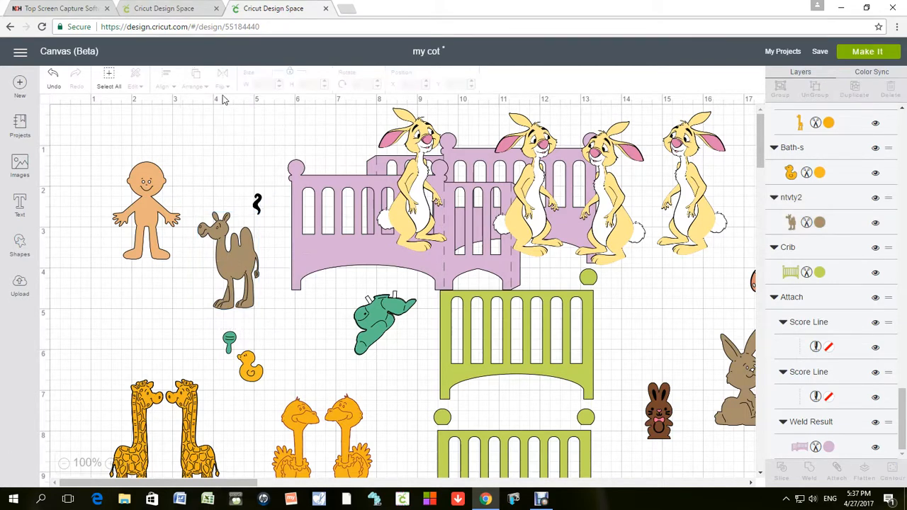
{"action": "left_click", "coordinate": [231, 255]}
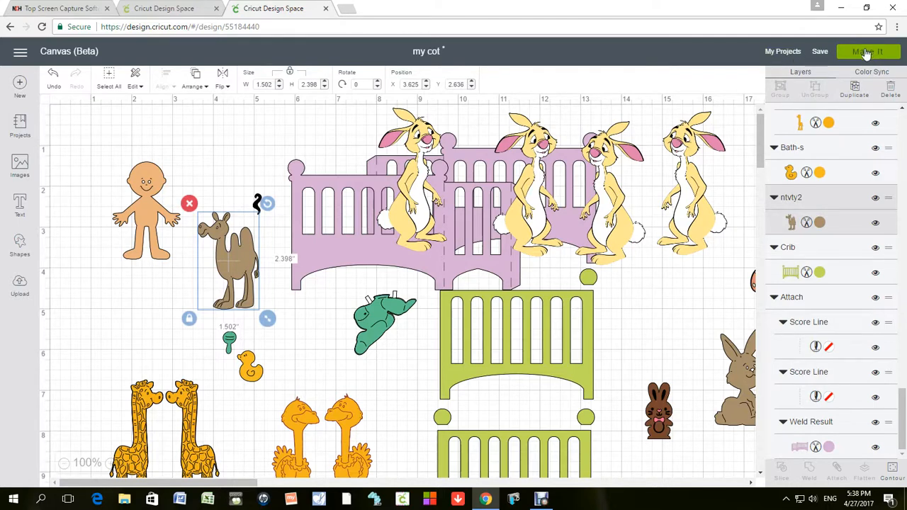
Save the changes to the "my cot" project and start a new blank project.
{"action": "left_click", "coordinate": [20, 84]}
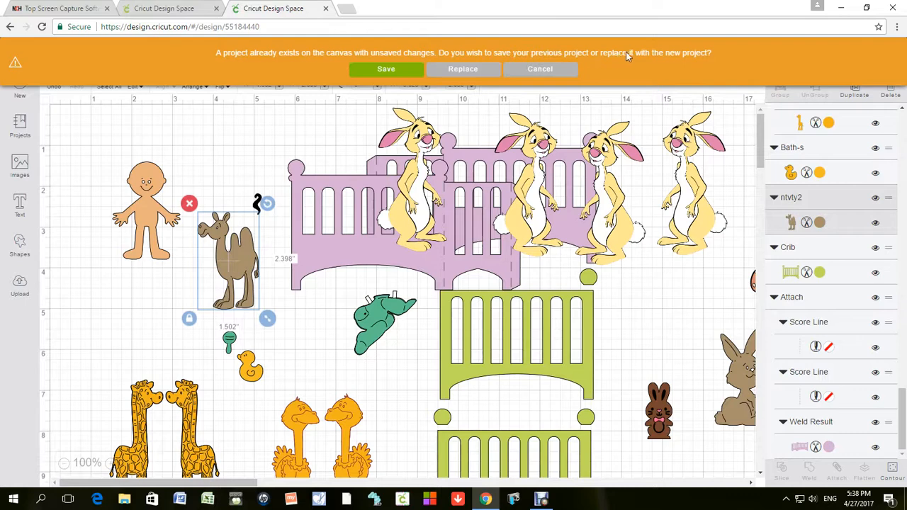
{"action": "left_click", "coordinate": [386, 69]}
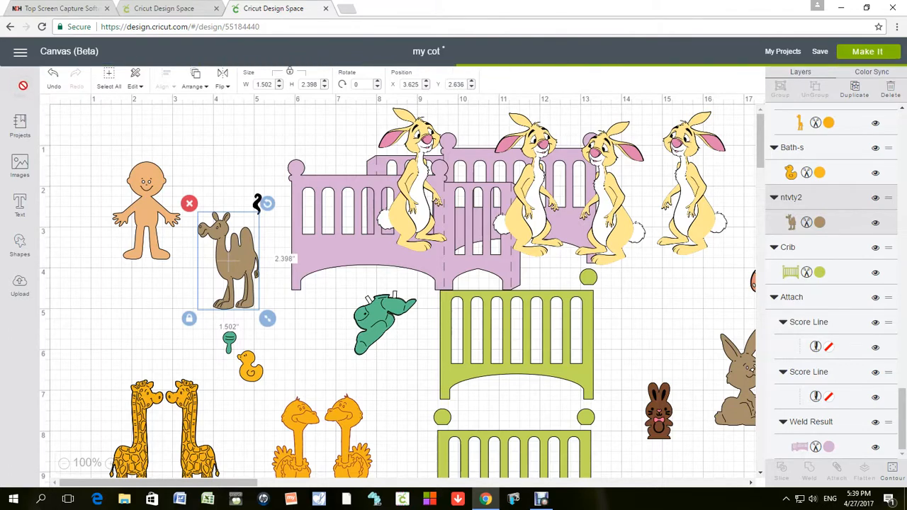
{"action": "left_click", "coordinate": [23, 85]}
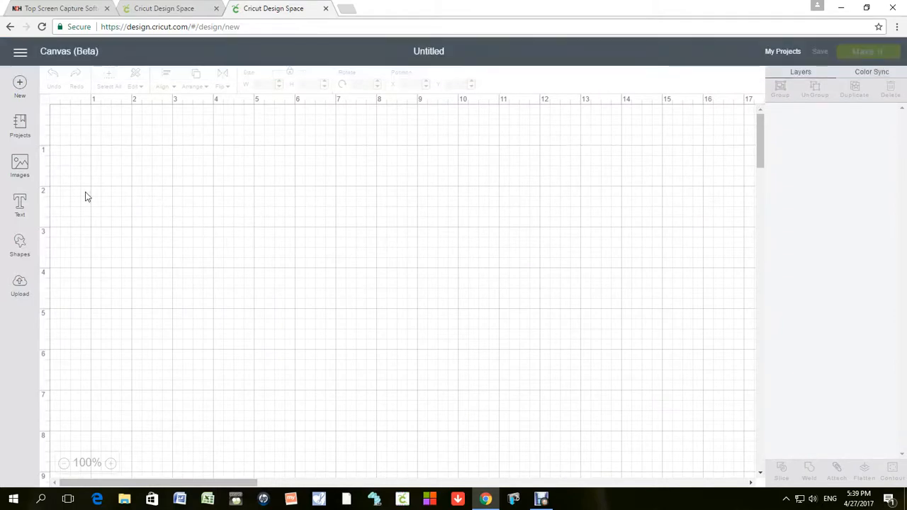
Open the image library and view the name and cartridge details of the red butterfly image, then hide them again.
{"action": "left_click", "coordinate": [20, 168]}
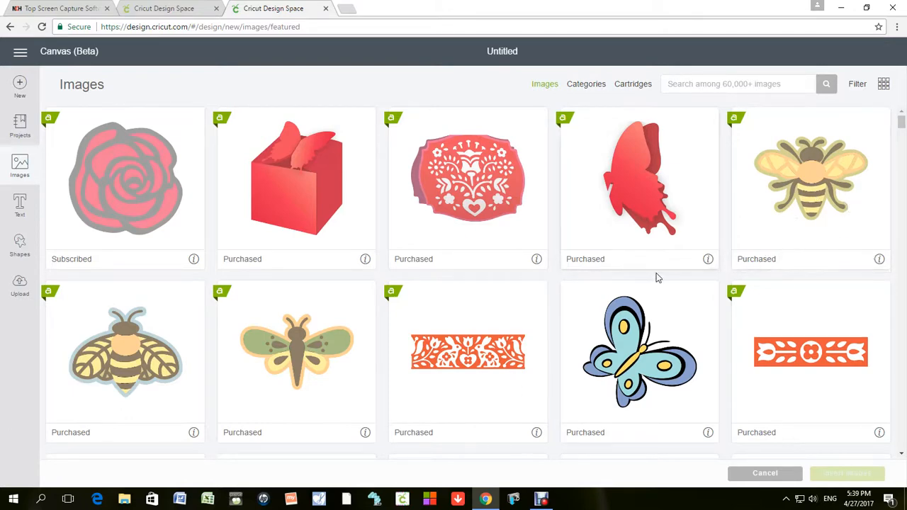
{"action": "left_click", "coordinate": [707, 260]}
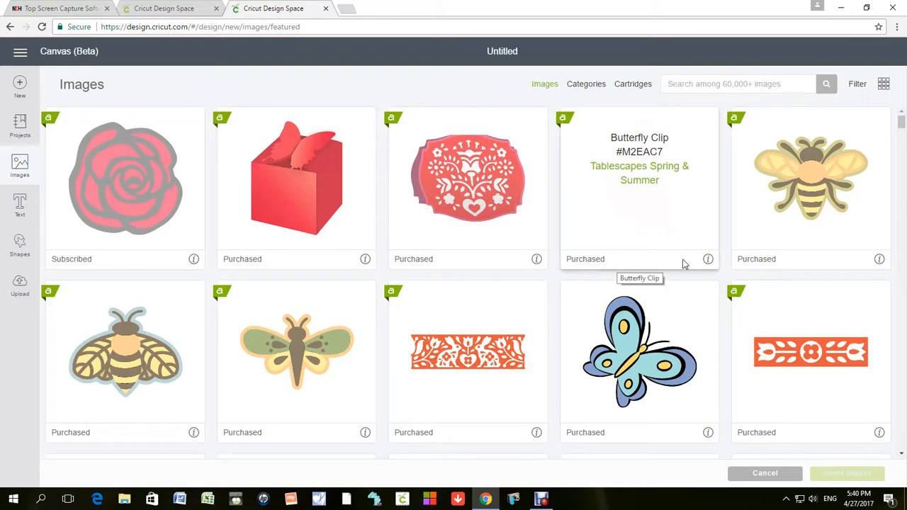
{"action": "left_click", "coordinate": [708, 261]}
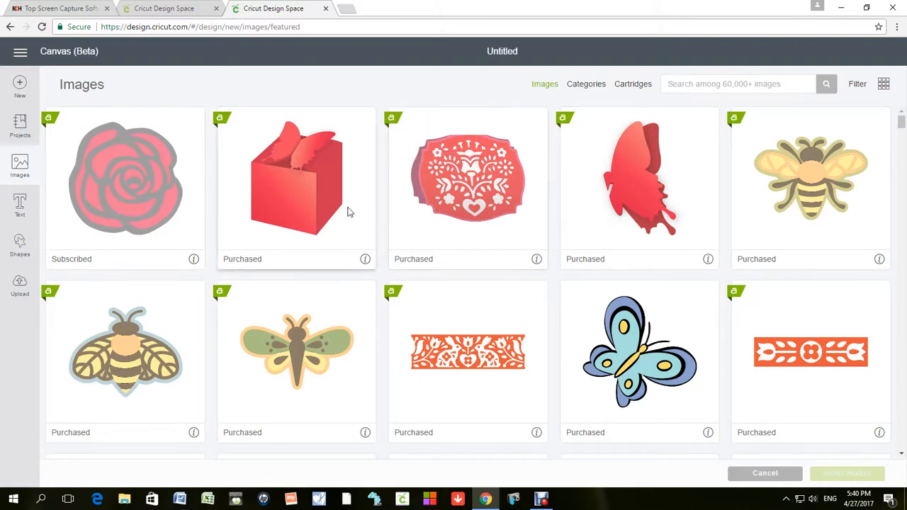
Browse the image library by cartridge, search the cartridges for "v" and clear the search term.
{"action": "left_click", "coordinate": [625, 87]}
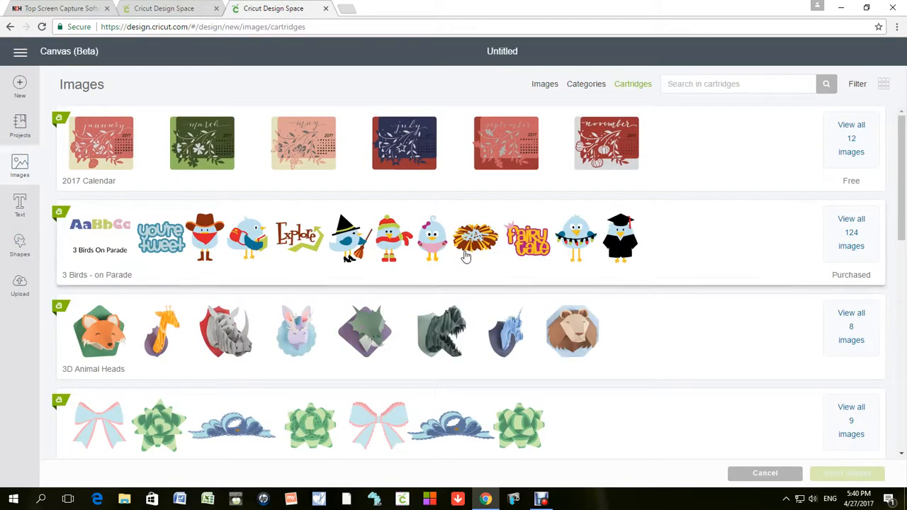
{"action": "left_click", "coordinate": [693, 84]}
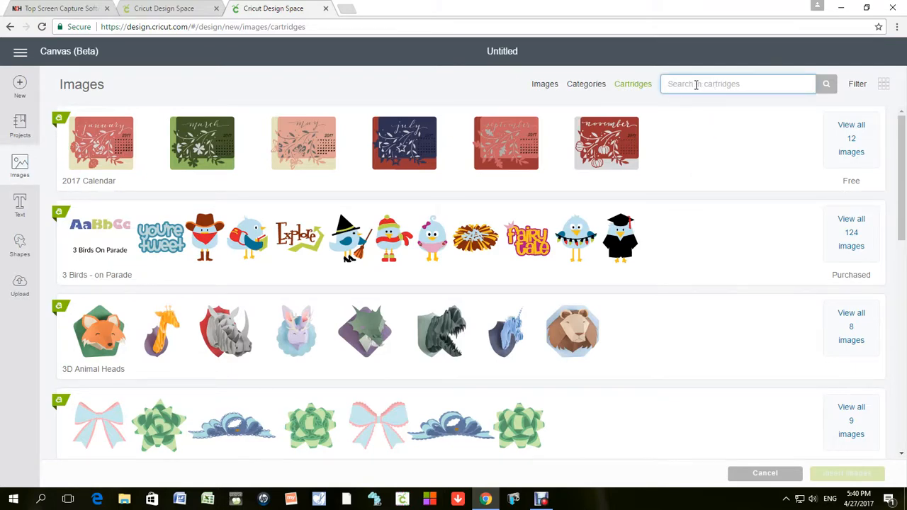
{"action": "type", "text": "v"}
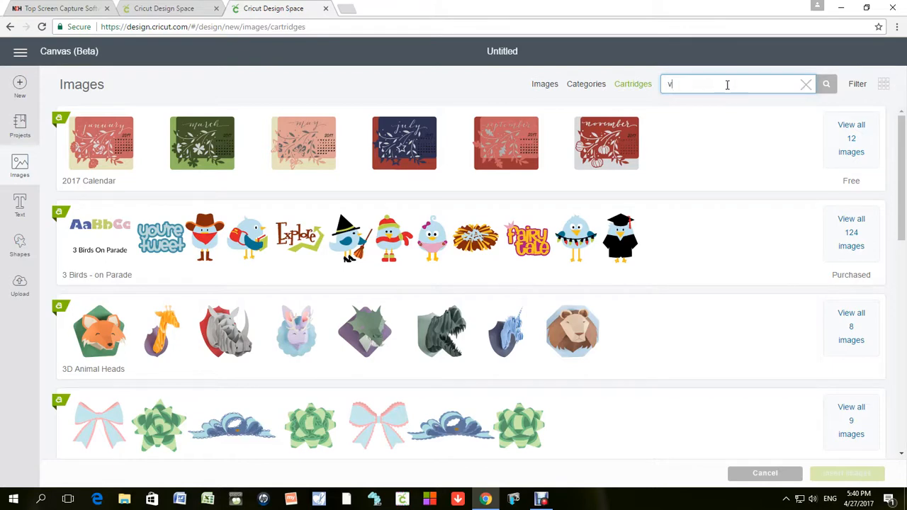
{"action": "left_click", "coordinate": [826, 84]}
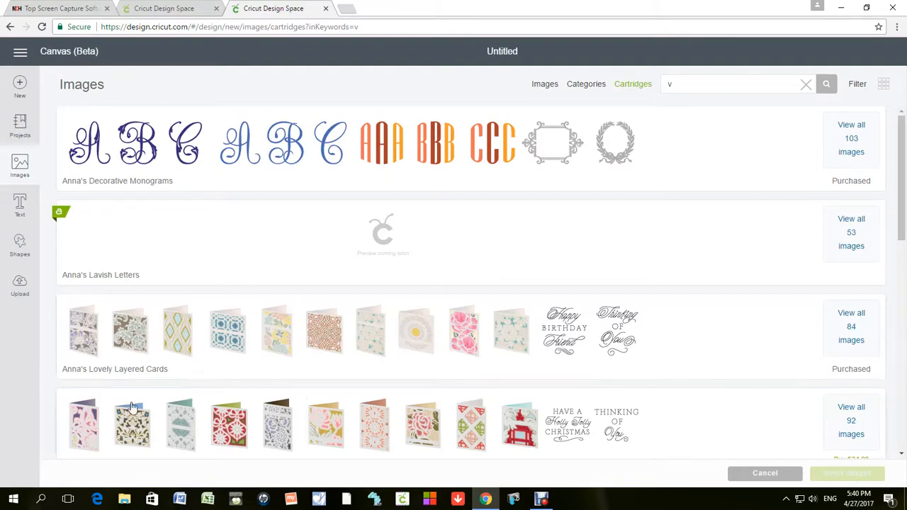
{"action": "left_click", "coordinate": [673, 84]}
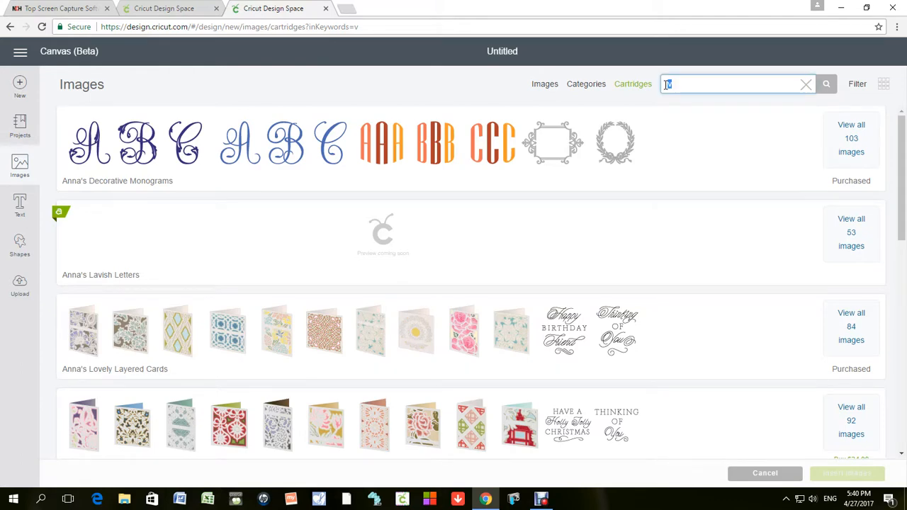
{"action": "key", "text": "BackSpace"}
Switch the image library to its categories and look through the available category themes.
{"action": "left_click", "coordinate": [583, 86]}
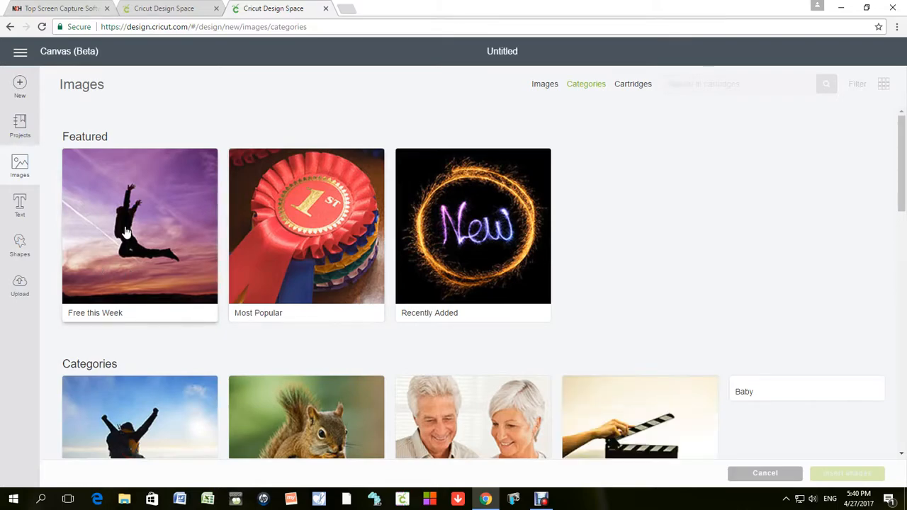
{"action": "scroll", "coordinate": [126, 240], "scroll_direction": "down", "scroll_amount": 8}
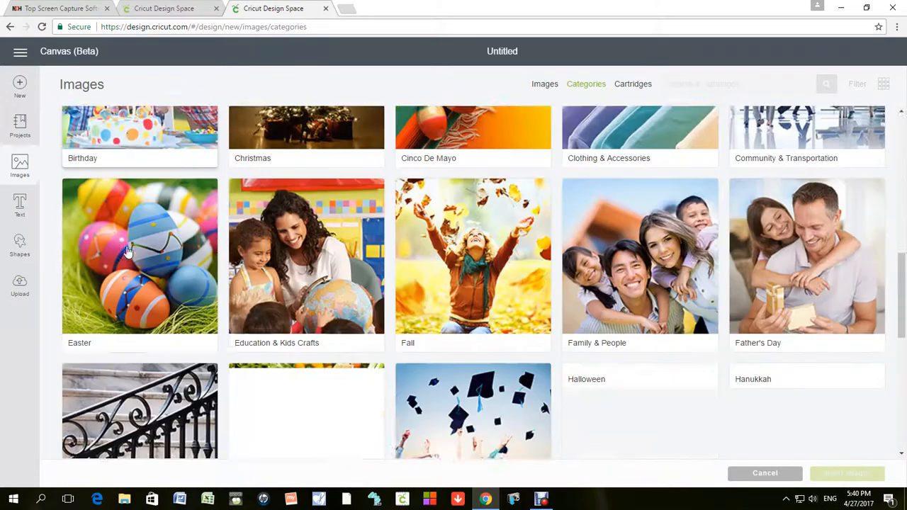
{"action": "scroll", "coordinate": [127, 252], "scroll_direction": "down", "scroll_amount": 5}
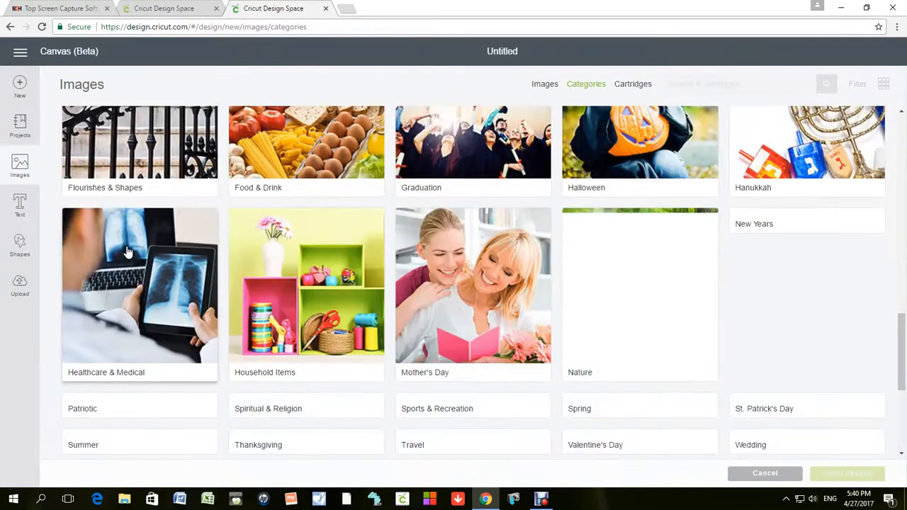
{"action": "scroll", "coordinate": [128, 252], "scroll_direction": "down", "scroll_amount": 3}
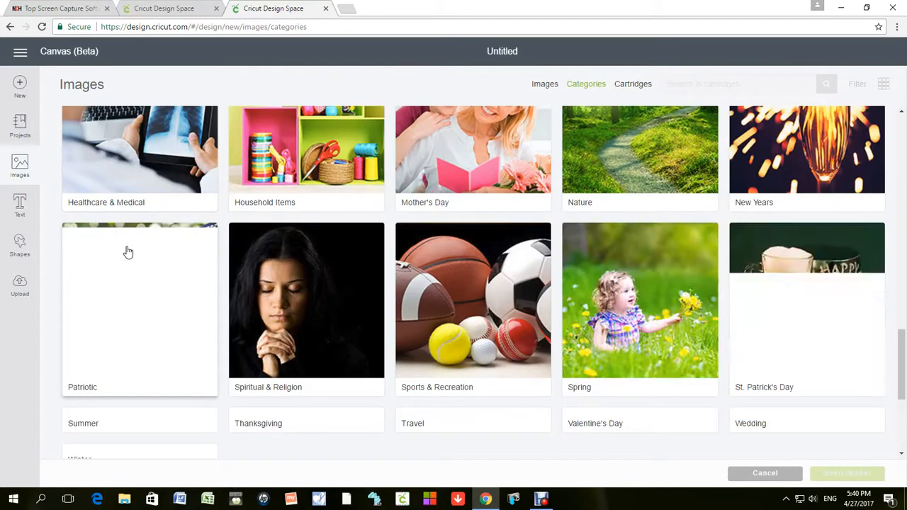
{"action": "scroll", "coordinate": [128, 251], "scroll_direction": "down", "scroll_amount": 3}
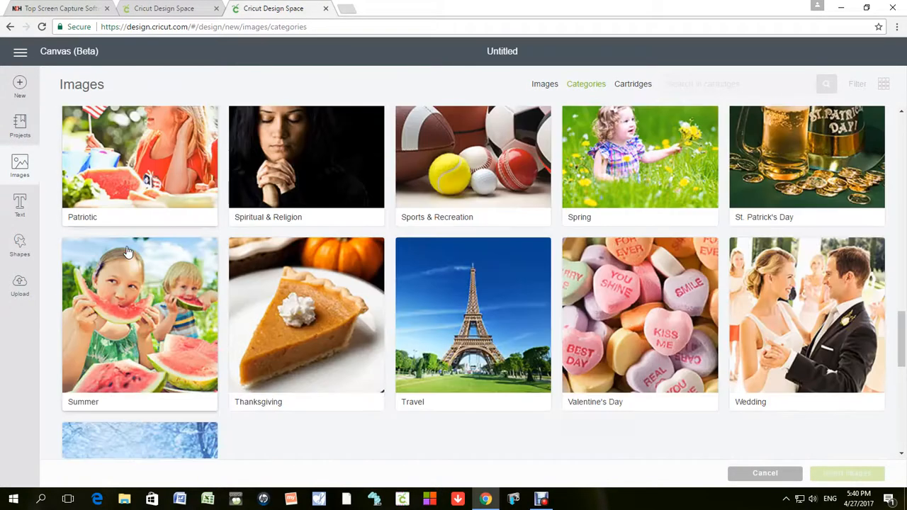
{"action": "scroll", "coordinate": [128, 252], "scroll_direction": "up", "scroll_amount": 4}
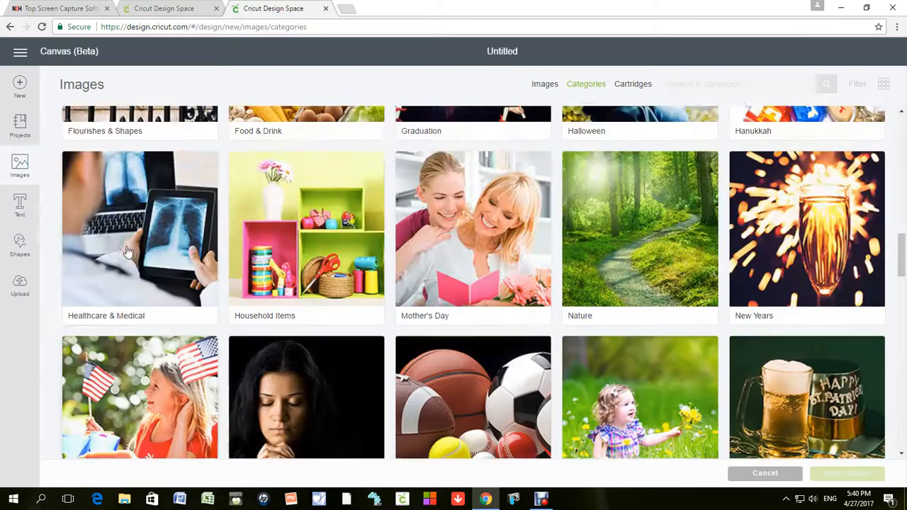
Leave the image library and add a text object containing a first name to the blank canvas.
{"action": "scroll", "coordinate": [128, 252], "scroll_direction": "up", "scroll_amount": 15}
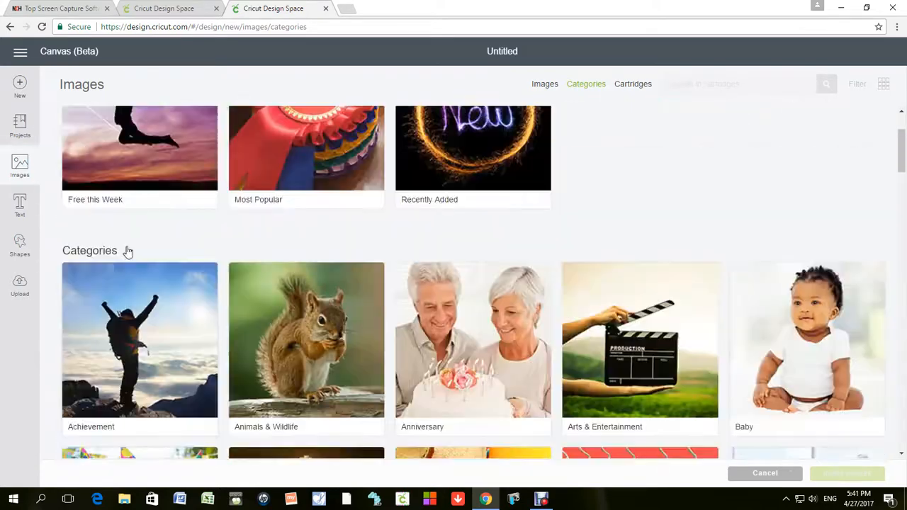
{"action": "left_click", "coordinate": [19, 204]}
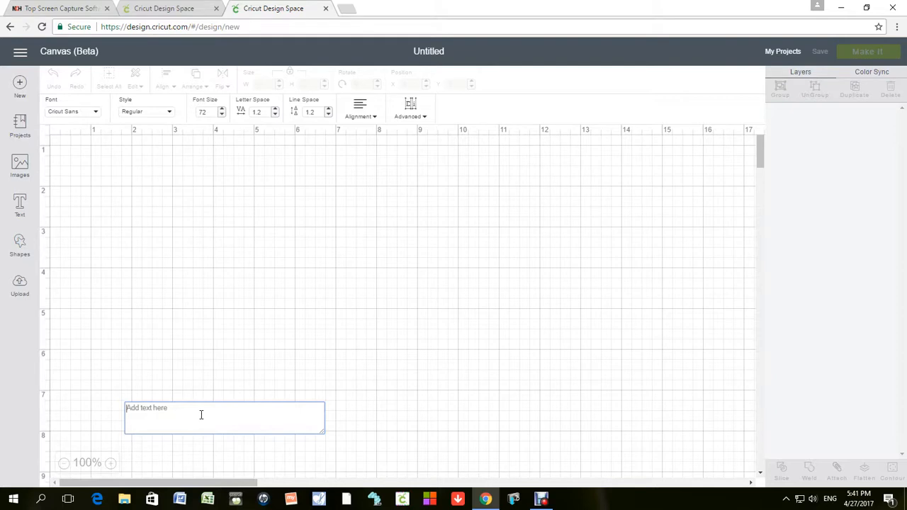
{"action": "type", "text": "Tyle"}
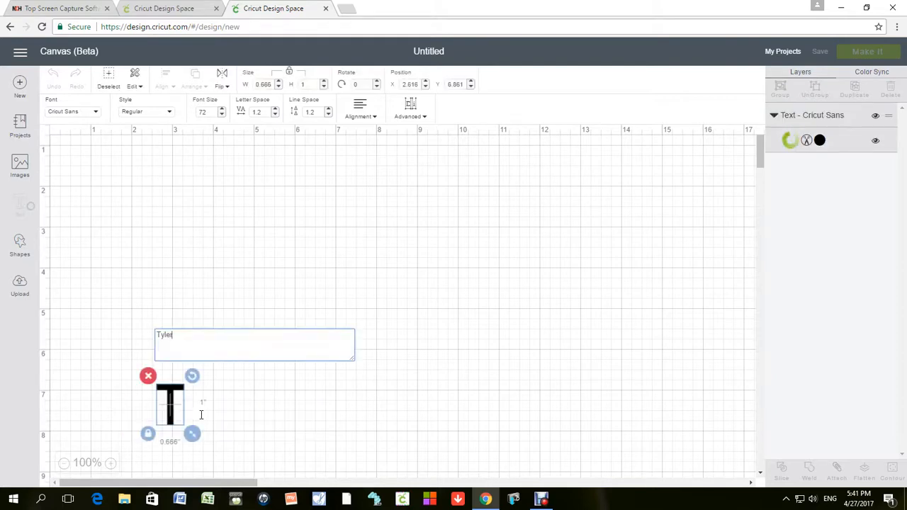
{"action": "type", "text": "r"}
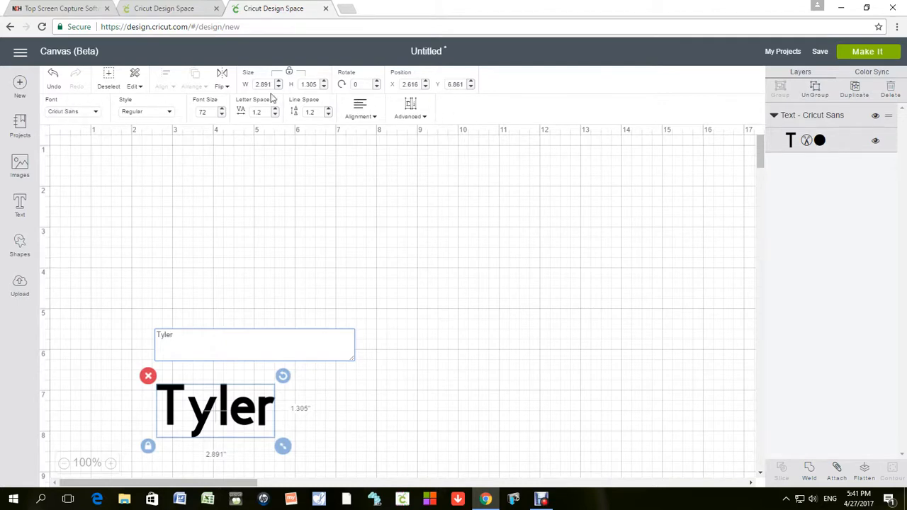
Change the name text's font to Adalaide and check which styles it offers.
{"action": "left_click", "coordinate": [95, 114]}
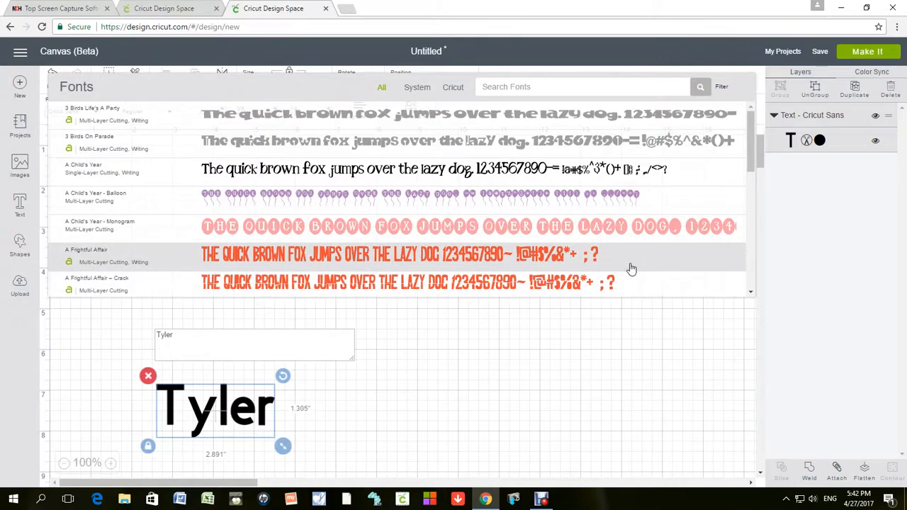
{"action": "left_click", "coordinate": [752, 295]}
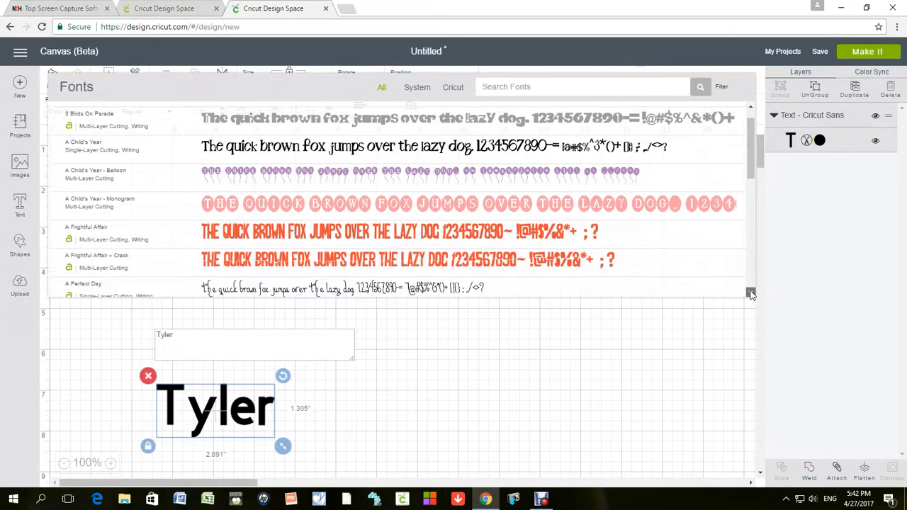
{"action": "left_click", "coordinate": [752, 294]}
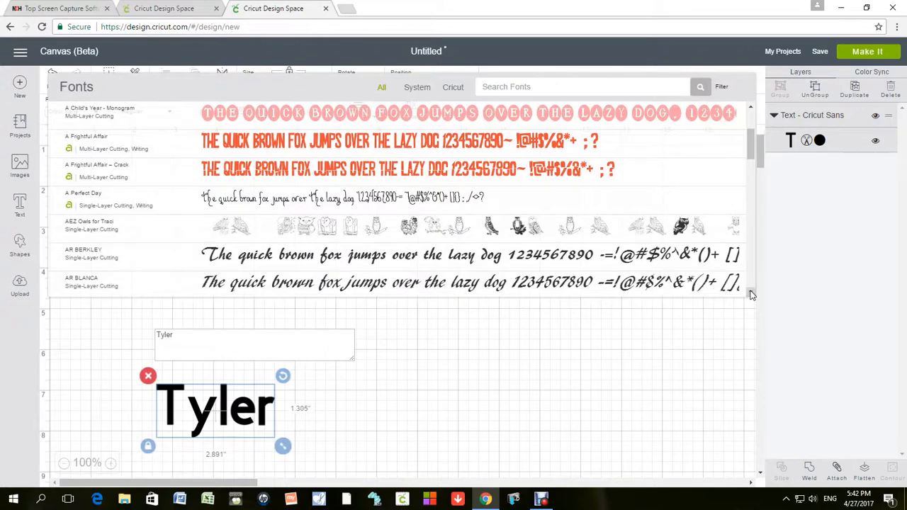
{"action": "left_click", "coordinate": [752, 294]}
{"action": "left_click", "coordinate": [752, 295]}
{"action": "left_click", "coordinate": [751, 295]}
{"action": "left_click", "coordinate": [751, 295]}
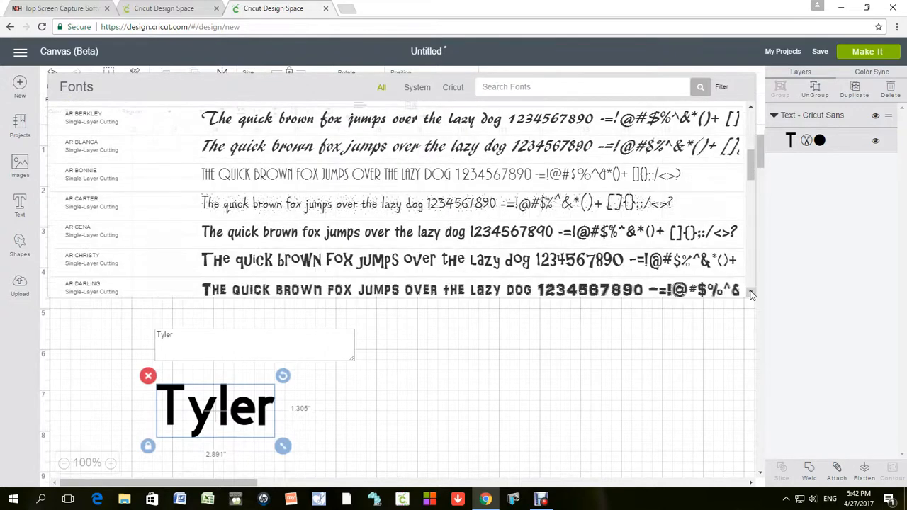
{"action": "left_click", "coordinate": [752, 295]}
{"action": "left_click", "coordinate": [751, 295]}
{"action": "left_click", "coordinate": [752, 295]}
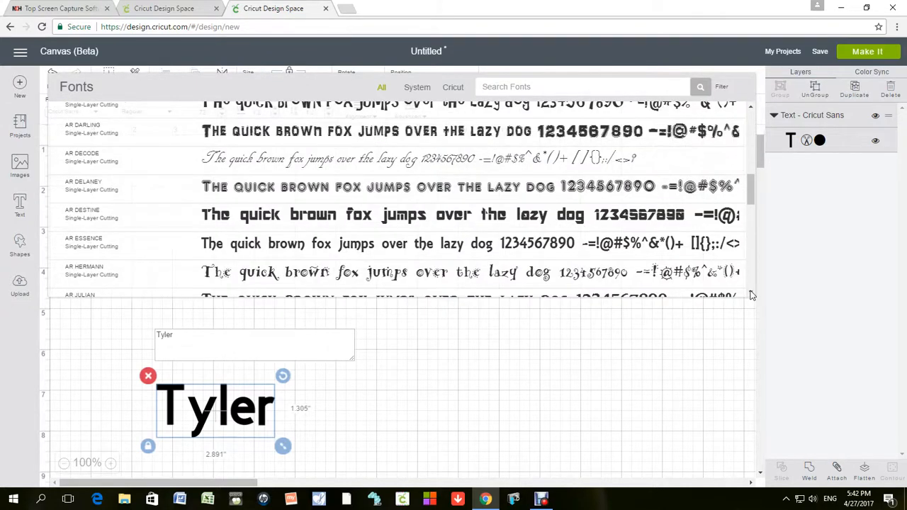
{"action": "left_click", "coordinate": [751, 294]}
{"action": "left_click", "coordinate": [751, 295]}
{"action": "left_click", "coordinate": [752, 294]}
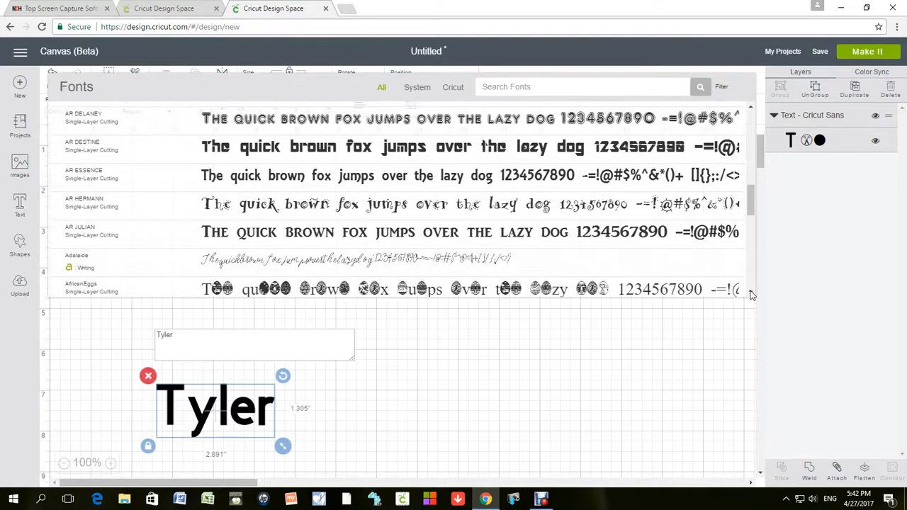
{"action": "left_click", "coordinate": [751, 295]}
{"action": "left_click", "coordinate": [752, 295]}
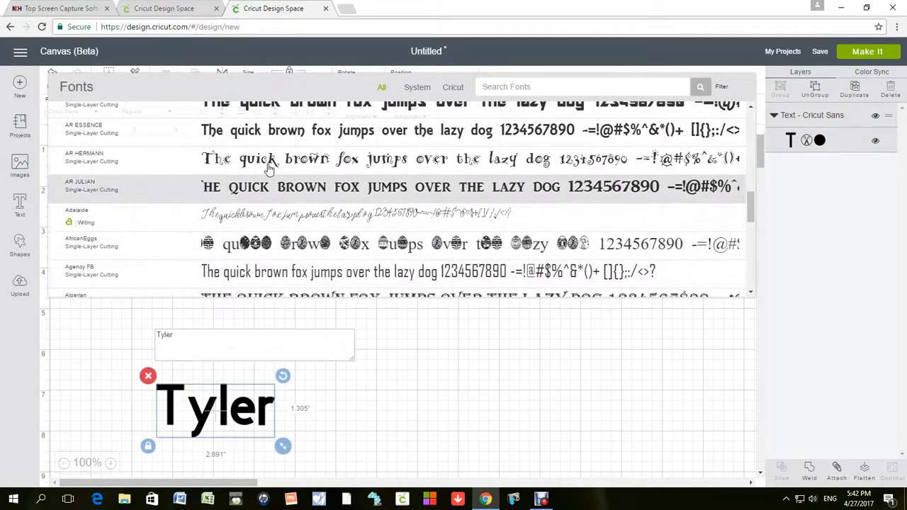
{"action": "left_click", "coordinate": [307, 219]}
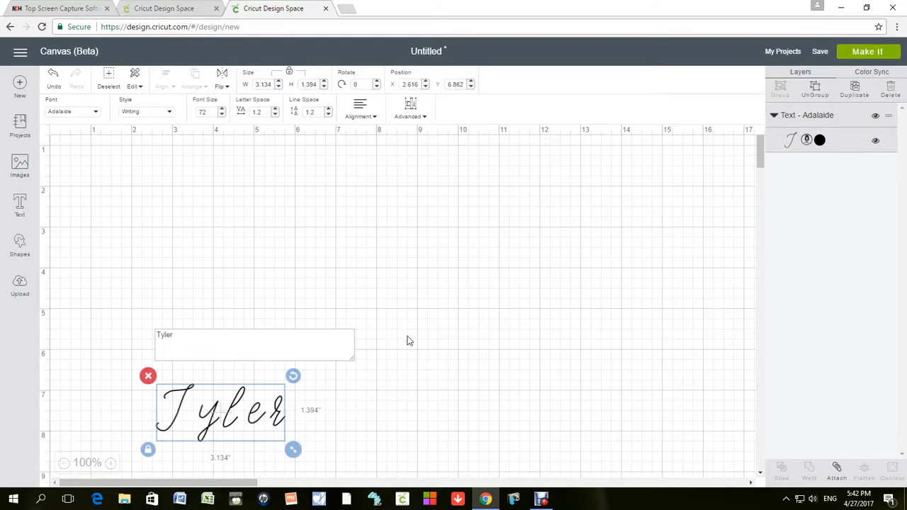
{"action": "left_click", "coordinate": [170, 114]}
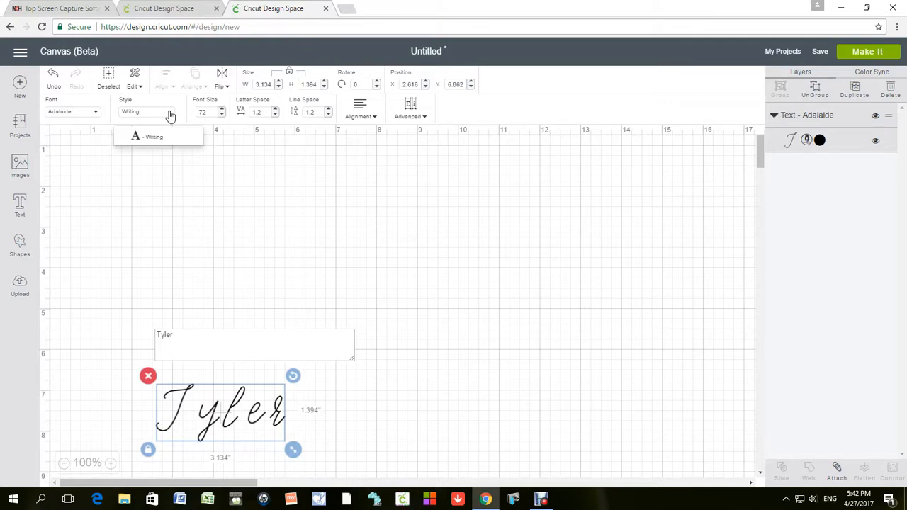
{"action": "left_click", "coordinate": [170, 116]}
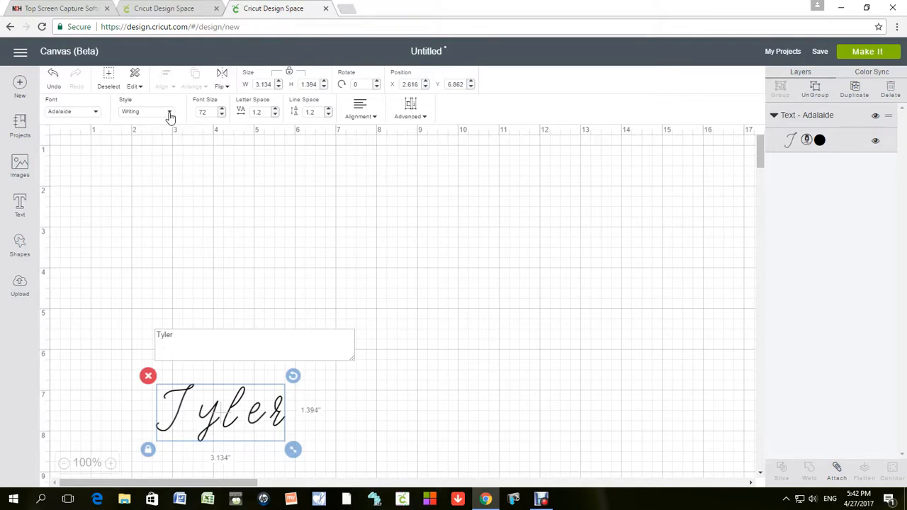
Change the name text's font to Art Philosophy and check its available styles.
{"action": "left_click", "coordinate": [97, 116]}
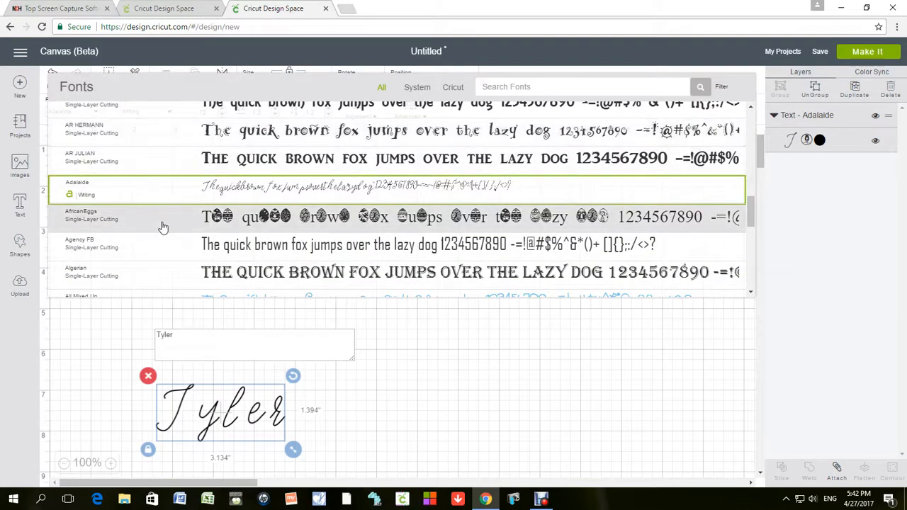
{"action": "scroll", "coordinate": [162, 227], "scroll_direction": "up", "scroll_amount": 5}
{"action": "scroll", "coordinate": [162, 227], "scroll_direction": "up", "scroll_amount": 1}
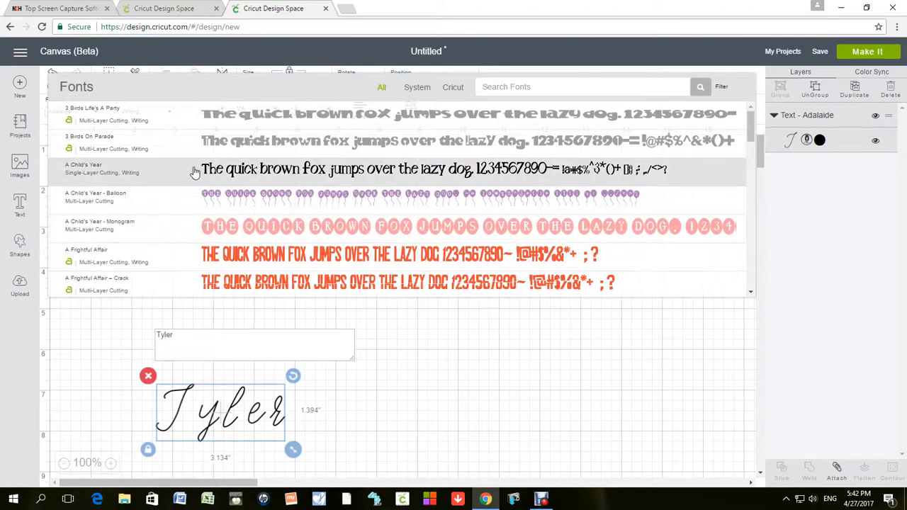
{"action": "scroll", "coordinate": [196, 173], "scroll_direction": "down", "scroll_amount": 1}
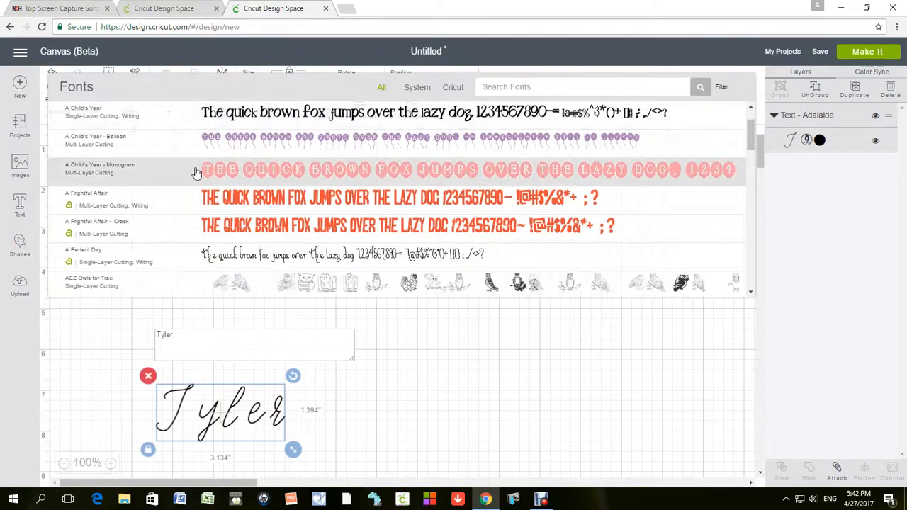
{"action": "scroll", "coordinate": [196, 173], "scroll_direction": "down", "scroll_amount": 6}
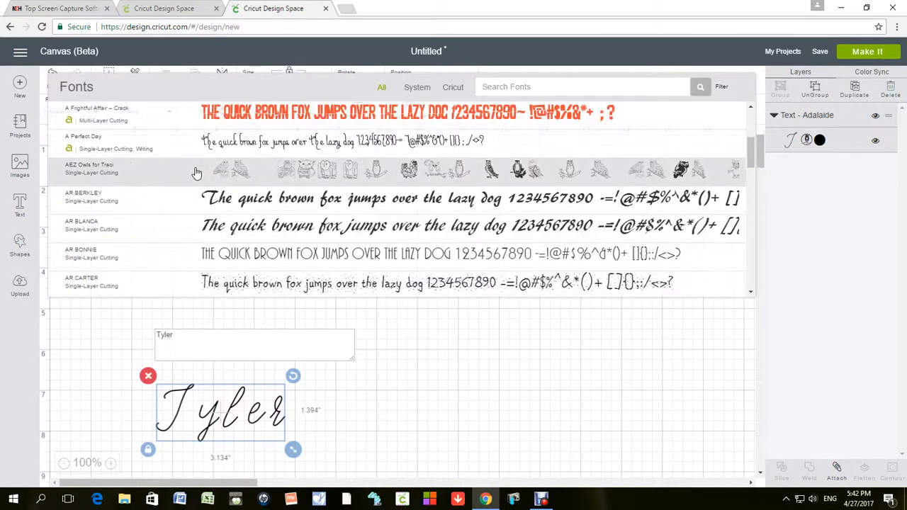
{"action": "scroll", "coordinate": [197, 172], "scroll_direction": "down", "scroll_amount": 2}
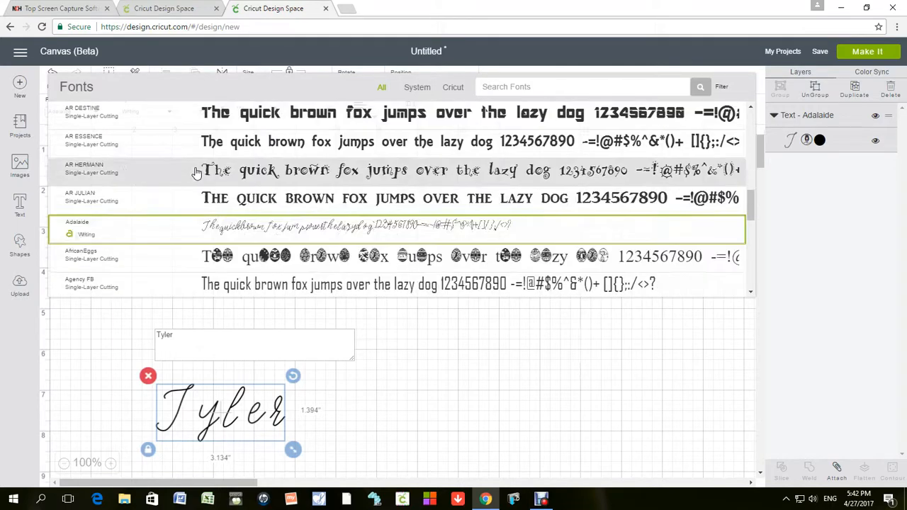
{"action": "scroll", "coordinate": [197, 173], "scroll_direction": "down", "scroll_amount": 6}
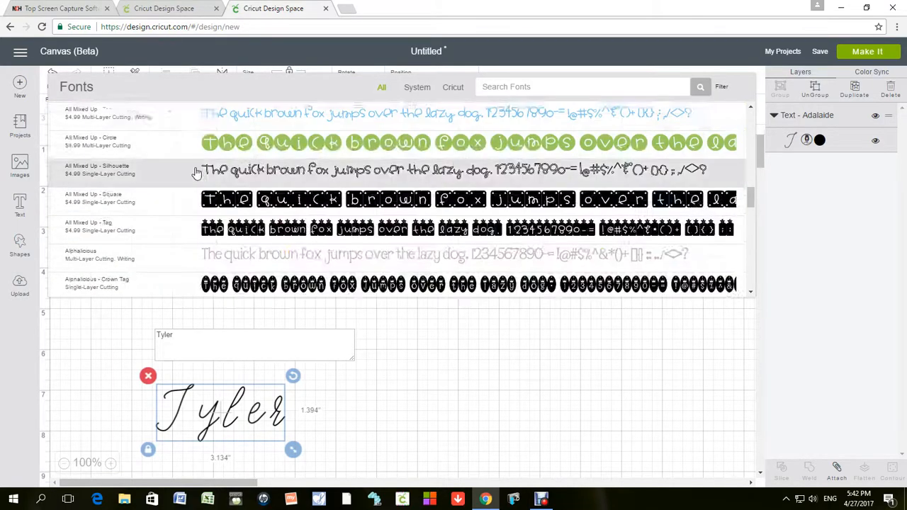
{"action": "scroll", "coordinate": [196, 173], "scroll_direction": "down", "scroll_amount": 6}
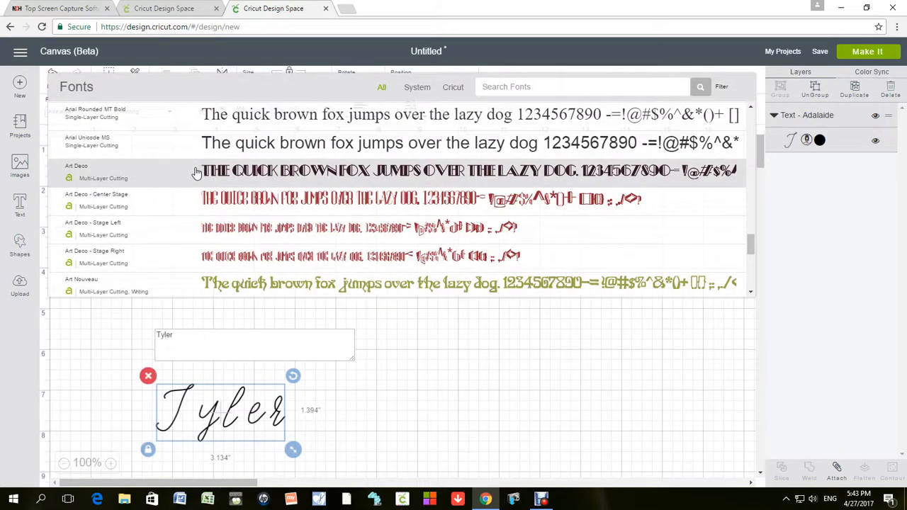
{"action": "scroll", "coordinate": [196, 173], "scroll_direction": "down", "scroll_amount": 2}
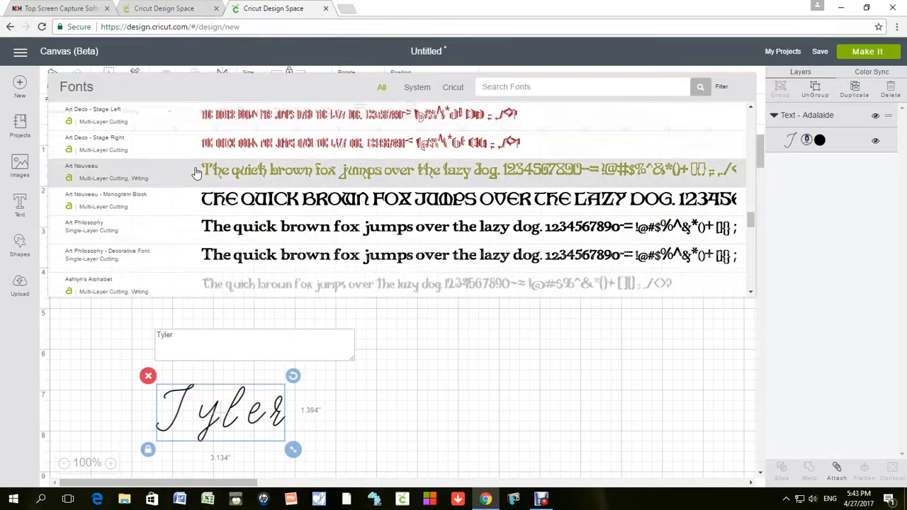
{"action": "left_click", "coordinate": [116, 226]}
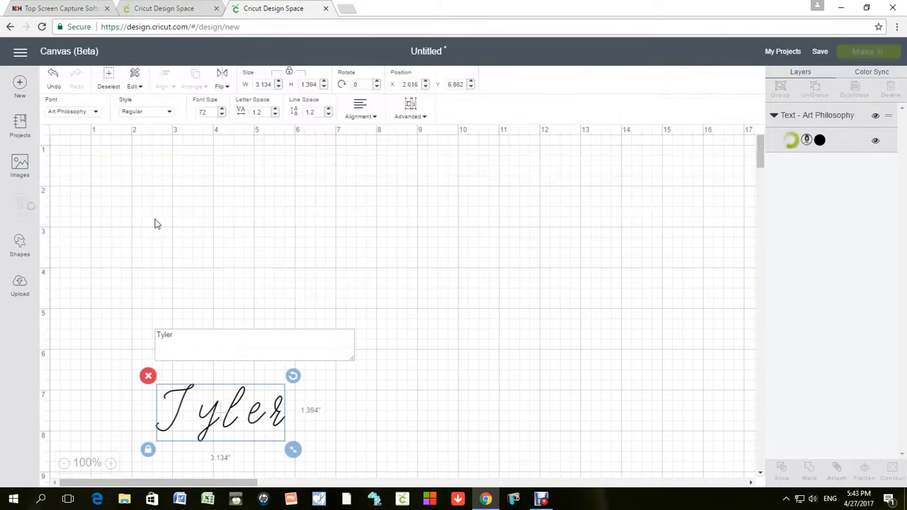
{"action": "left_click", "coordinate": [167, 113]}
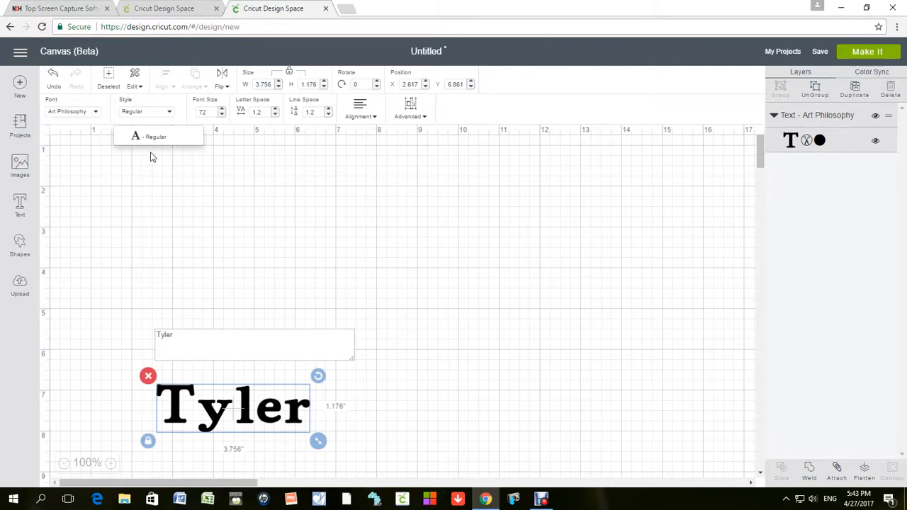
Increase the name text's font size to 80.
{"action": "left_click", "coordinate": [223, 109]}
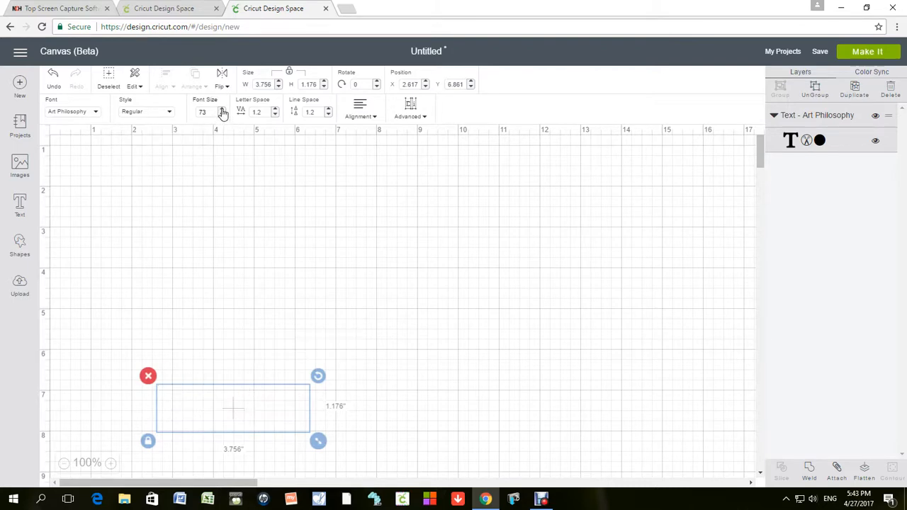
{"action": "left_click", "coordinate": [222, 110]}
{"action": "left_click", "coordinate": [223, 109]}
{"action": "left_click", "coordinate": [222, 110]}
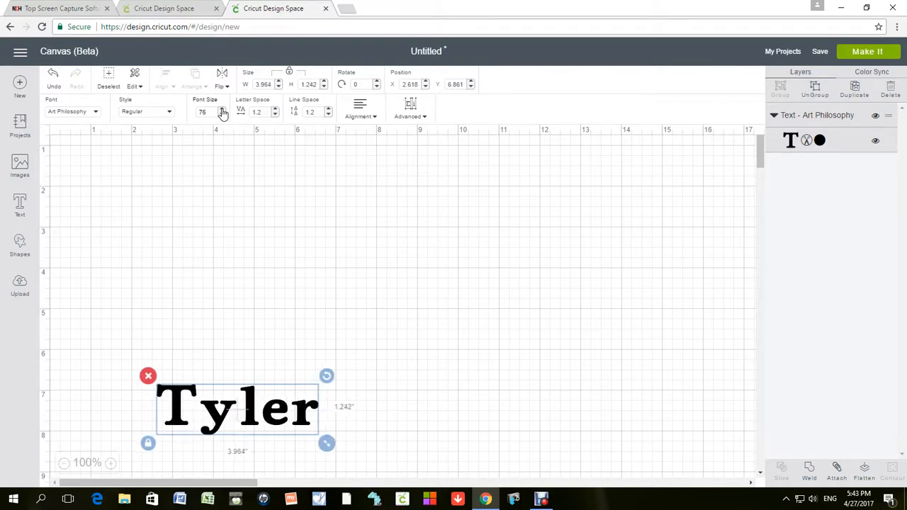
{"action": "left_click", "coordinate": [223, 109]}
{"action": "left_click", "coordinate": [222, 110]}
{"action": "left_click", "coordinate": [222, 110]}
{"action": "left_click", "coordinate": [222, 110]}
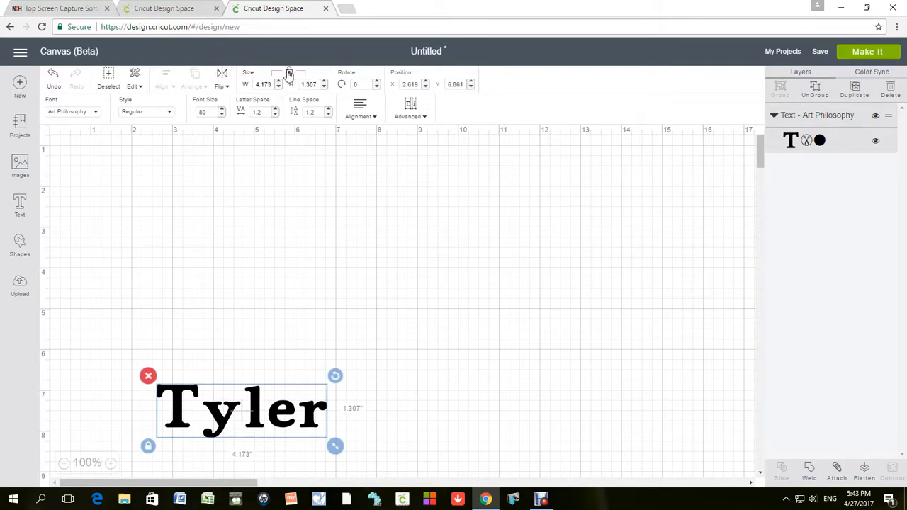
Enlarge the name text proportionally to a height of about 2.11 in and move it up to about X 2.34, Y 3.81.
{"action": "left_click", "coordinate": [324, 82]}
{"action": "left_click", "coordinate": [324, 83]}
{"action": "left_click", "coordinate": [324, 82]}
{"action": "left_click", "coordinate": [324, 82]}
{"action": "left_click", "coordinate": [325, 82]}
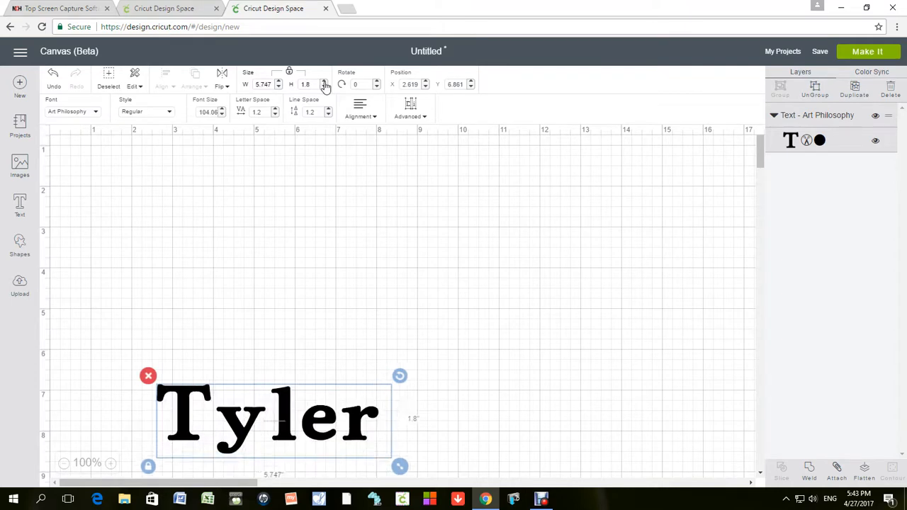
{"action": "left_click", "coordinate": [324, 82]}
{"action": "left_click", "coordinate": [325, 82]}
{"action": "left_click", "coordinate": [325, 82]}
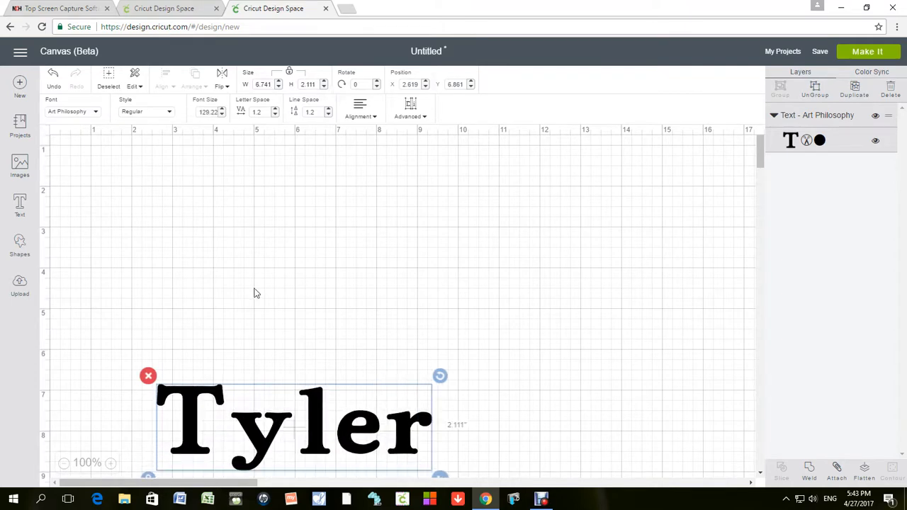
{"action": "left_click_drag", "start_coordinate": [275, 445], "coordinate": [264, 320]}
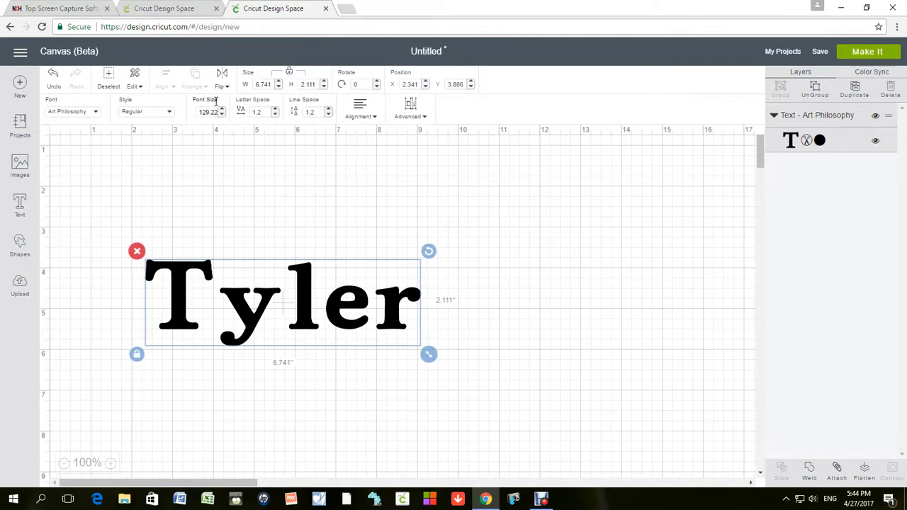
Tighten the name text's letter spacing to -0.1.
{"action": "left_click", "coordinate": [275, 115]}
{"action": "left_click", "coordinate": [274, 114]}
{"action": "left_click", "coordinate": [275, 114]}
{"action": "left_click", "coordinate": [275, 115]}
{"action": "left_click", "coordinate": [275, 114]}
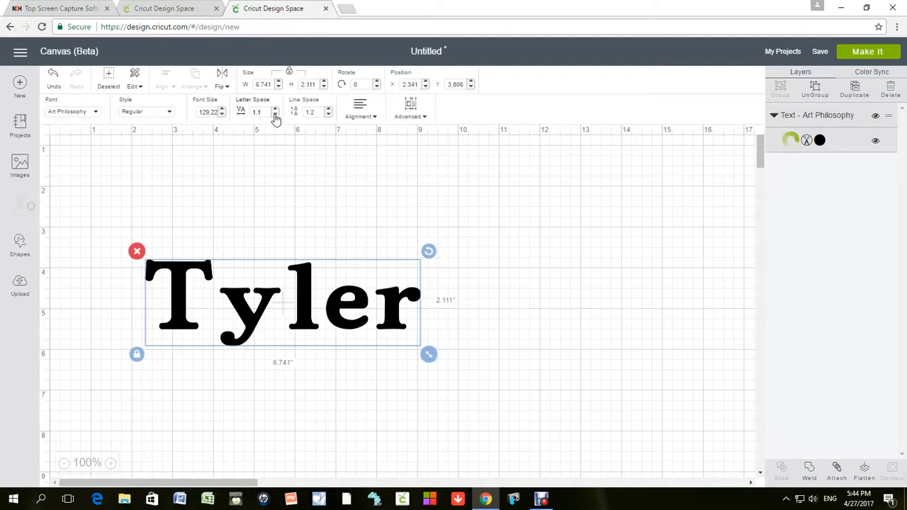
{"action": "left_click", "coordinate": [275, 115]}
{"action": "left_click", "coordinate": [275, 115]}
{"action": "left_click", "coordinate": [274, 114]}
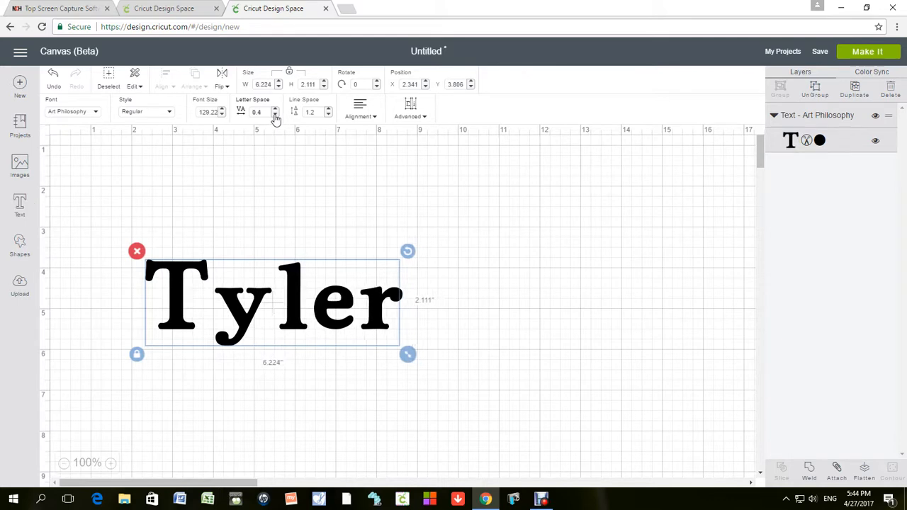
{"action": "left_click", "coordinate": [275, 115]}
{"action": "left_click", "coordinate": [275, 115]}
{"action": "left_click", "coordinate": [275, 115]}
{"action": "left_click", "coordinate": [275, 115]}
{"action": "left_click", "coordinate": [275, 114]}
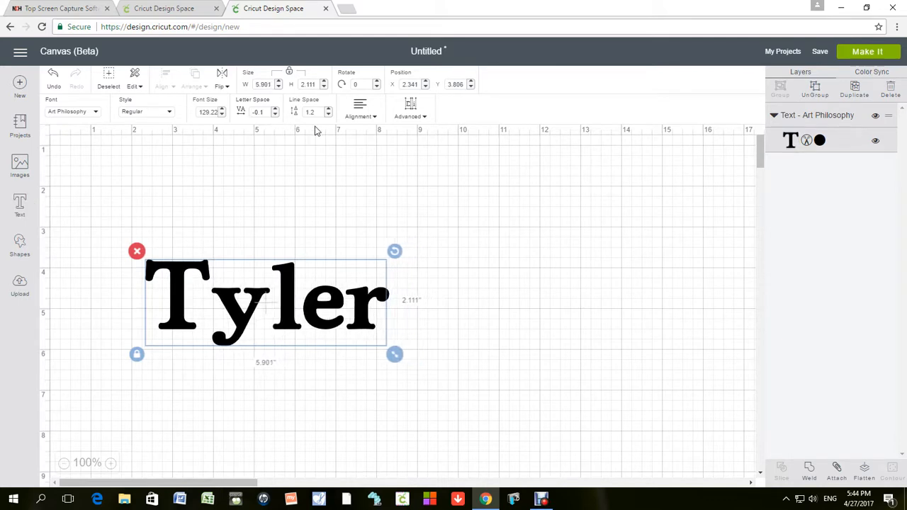
Add a second line reading "and" below the name in the text object.
{"action": "double_click", "coordinate": [347, 320]}
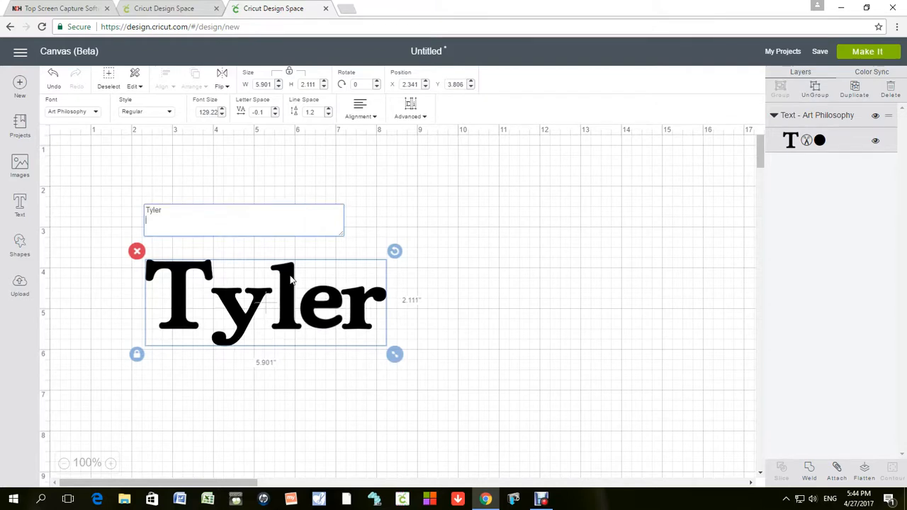
{"action": "type", "text": "and"}
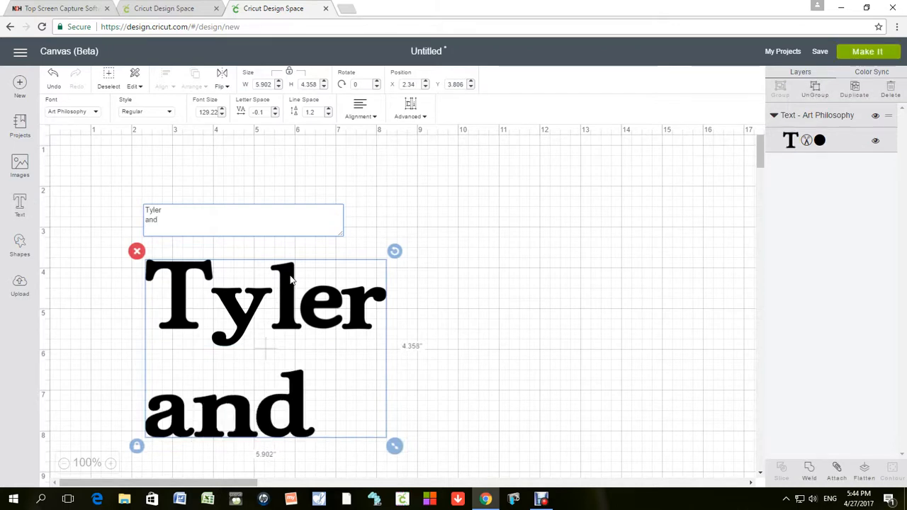
Add a third line reading "Me" to the text object and finish editing the text.
{"action": "type", "text": "Me"}
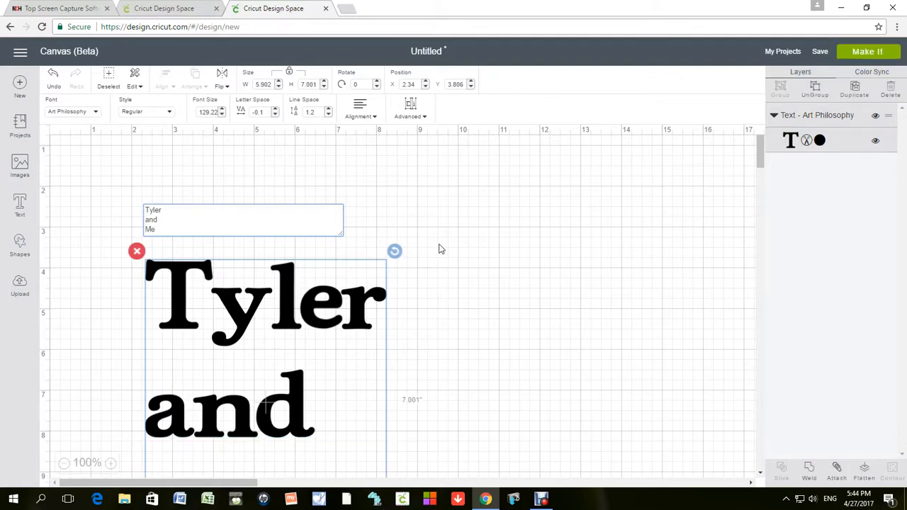
{"action": "scroll", "coordinate": [458, 260], "scroll_direction": "down", "scroll_amount": 3}
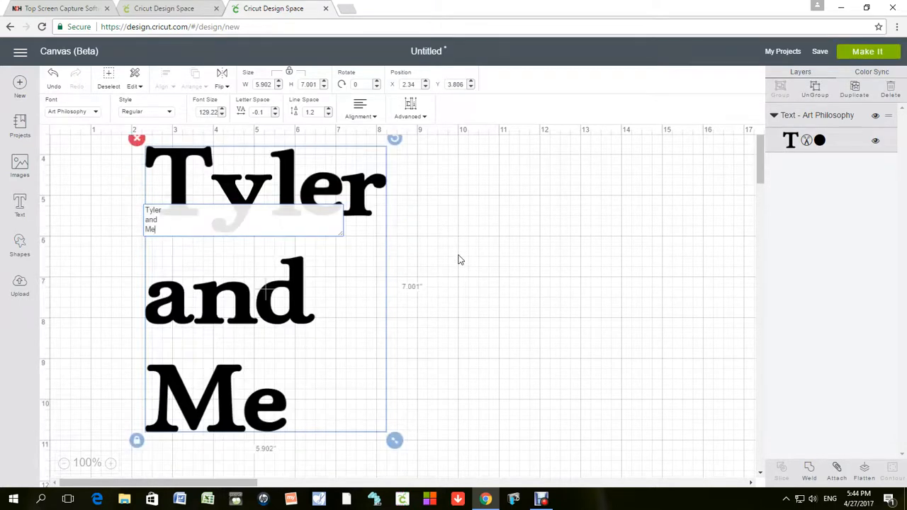
{"action": "left_click", "coordinate": [471, 346]}
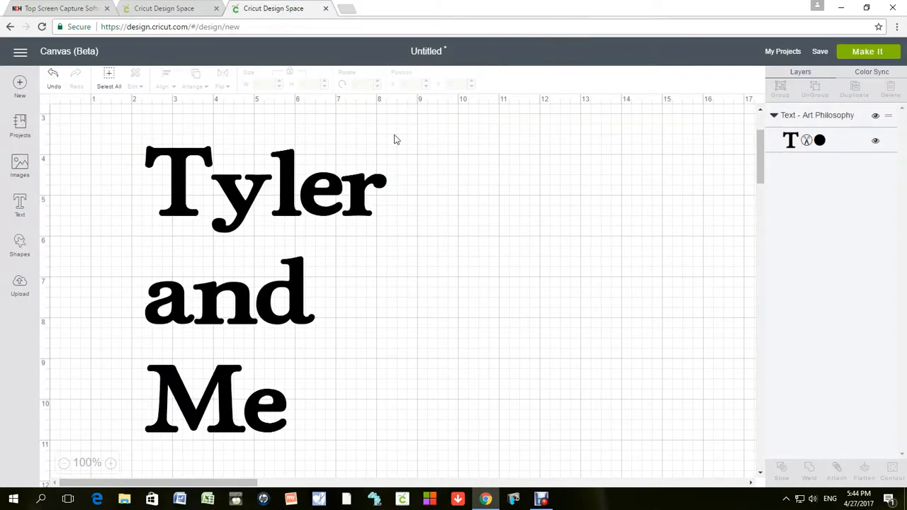
Set the three-line text object's alignment to Center.
{"action": "left_click", "coordinate": [278, 189]}
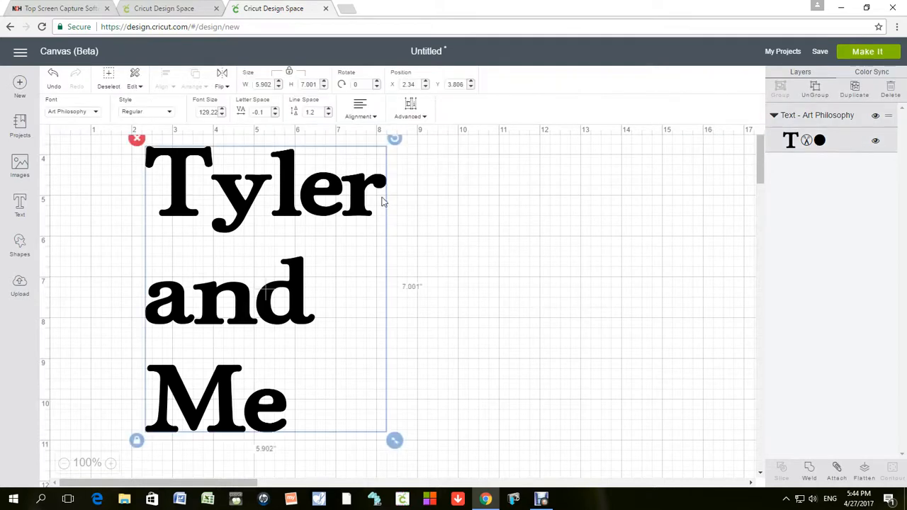
{"action": "left_click", "coordinate": [375, 120]}
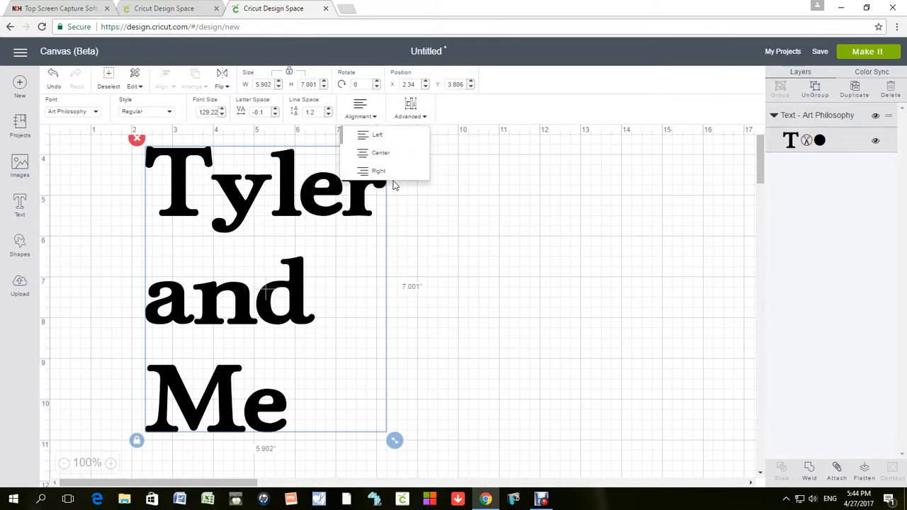
{"action": "left_click", "coordinate": [378, 156]}
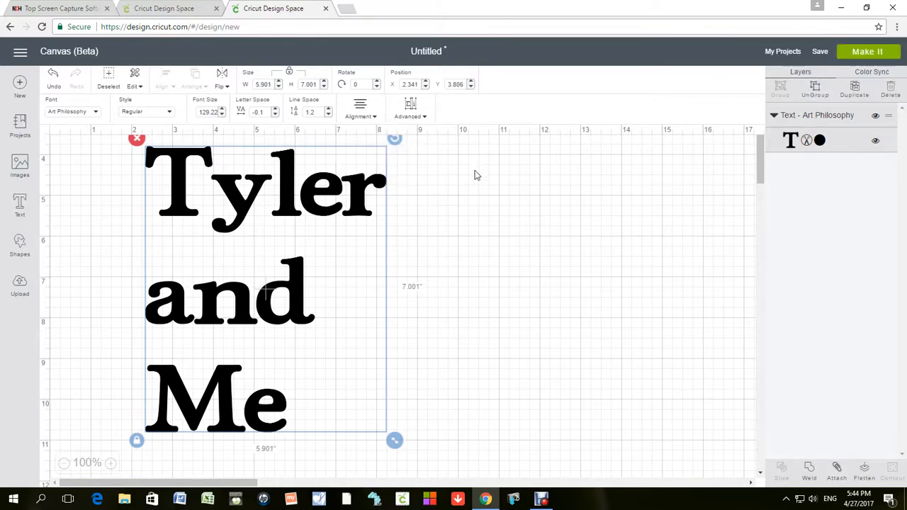
Ungroup the text to lines, then move "and" to about X 6.59, Y 6.14 and "Me" to about X 2.33, Y 8.29.
{"action": "left_click", "coordinate": [424, 119]}
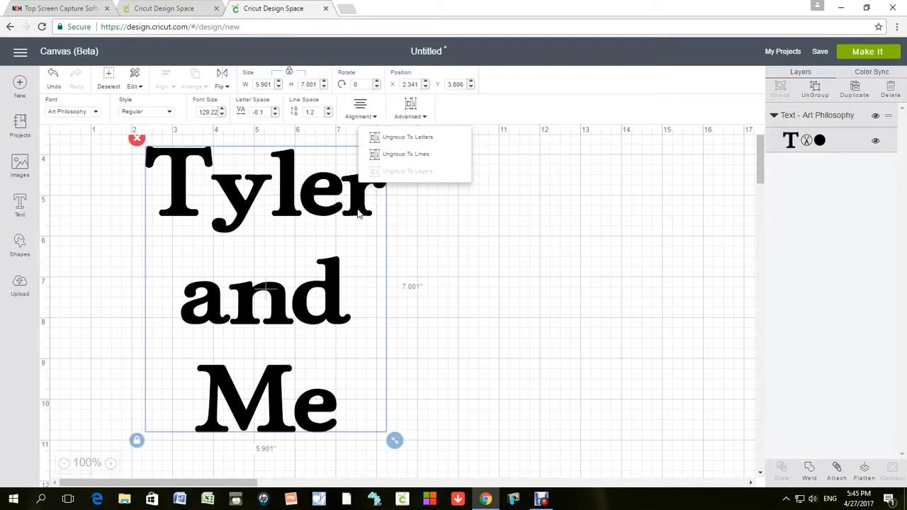
{"action": "left_click", "coordinate": [398, 154]}
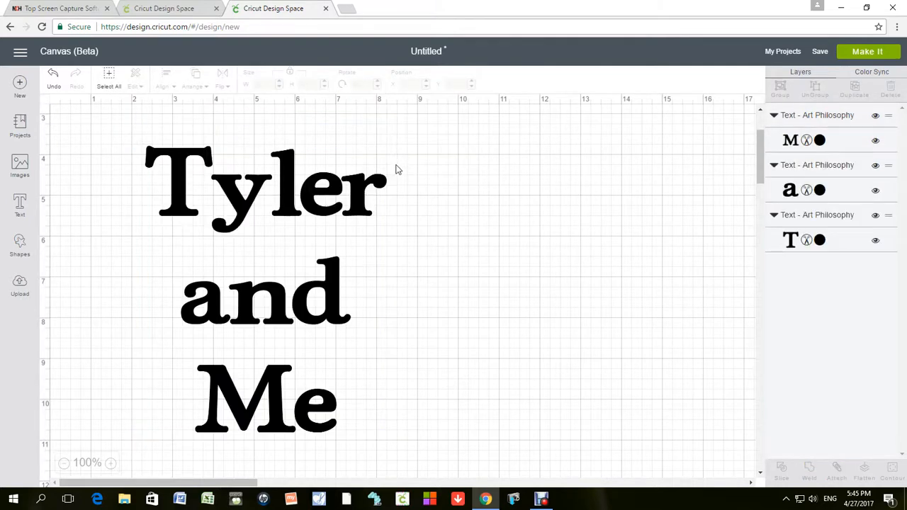
{"action": "left_click", "coordinate": [255, 203]}
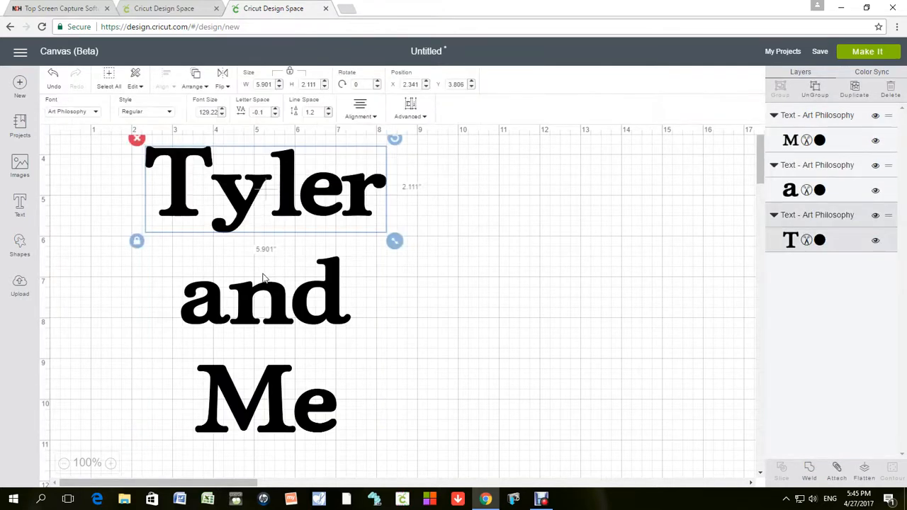
{"action": "left_click_drag", "start_coordinate": [262, 277], "coordinate": [400, 263]}
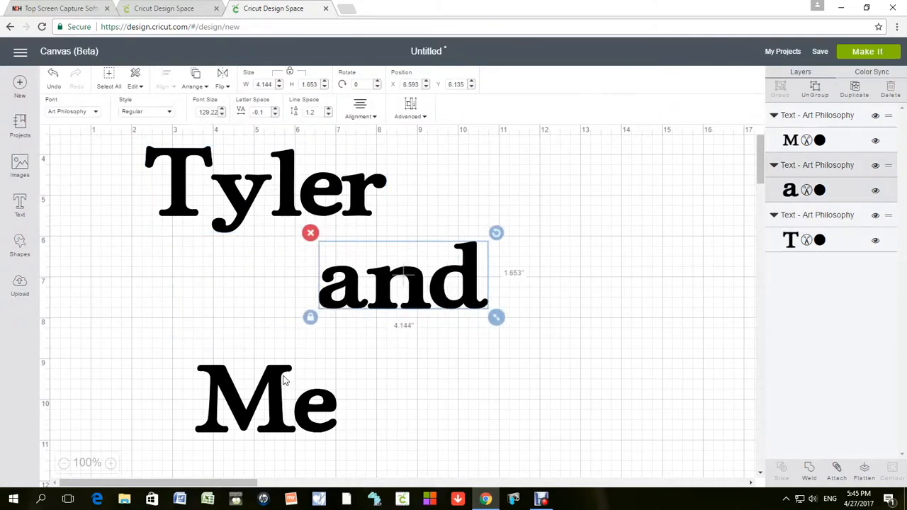
{"action": "left_click_drag", "start_coordinate": [284, 380], "coordinate": [233, 345]}
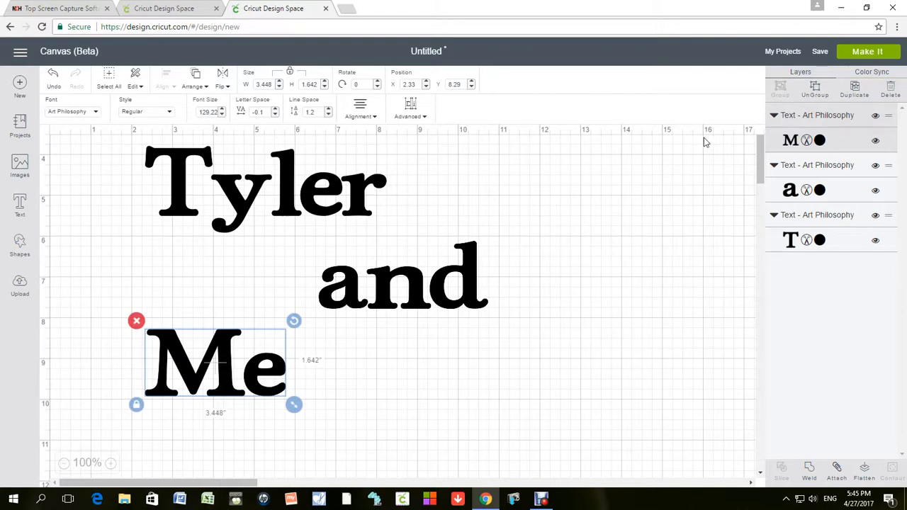
Show the Color Sync overview and add a circle, a square and a score line to the canvas.
{"action": "left_click", "coordinate": [872, 74]}
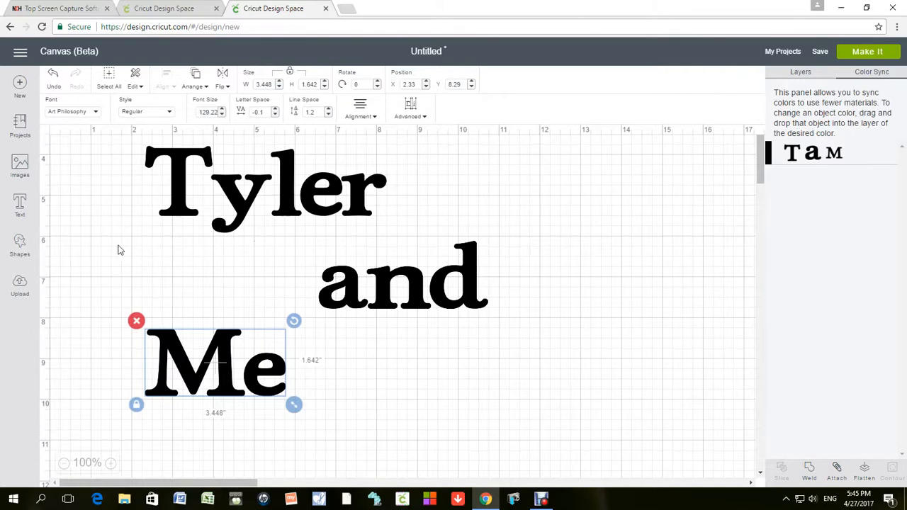
{"action": "left_click", "coordinate": [20, 244]}
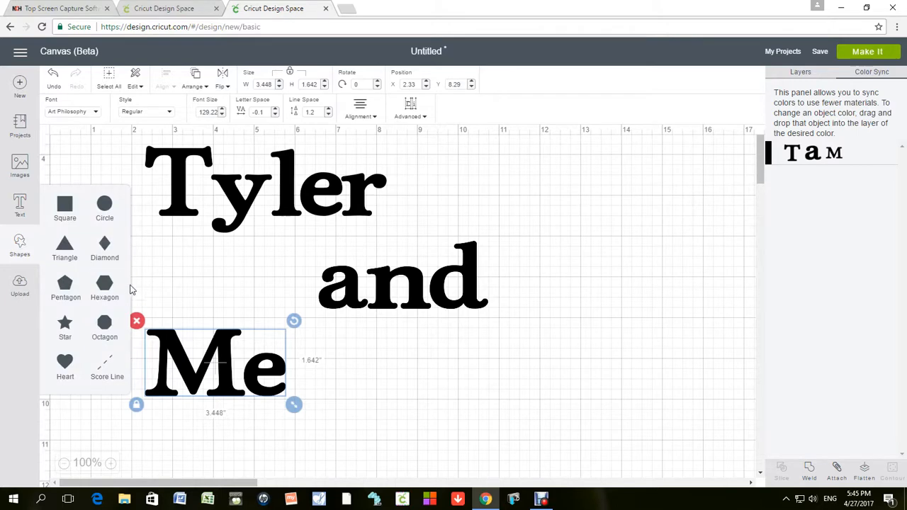
{"action": "left_click", "coordinate": [105, 205]}
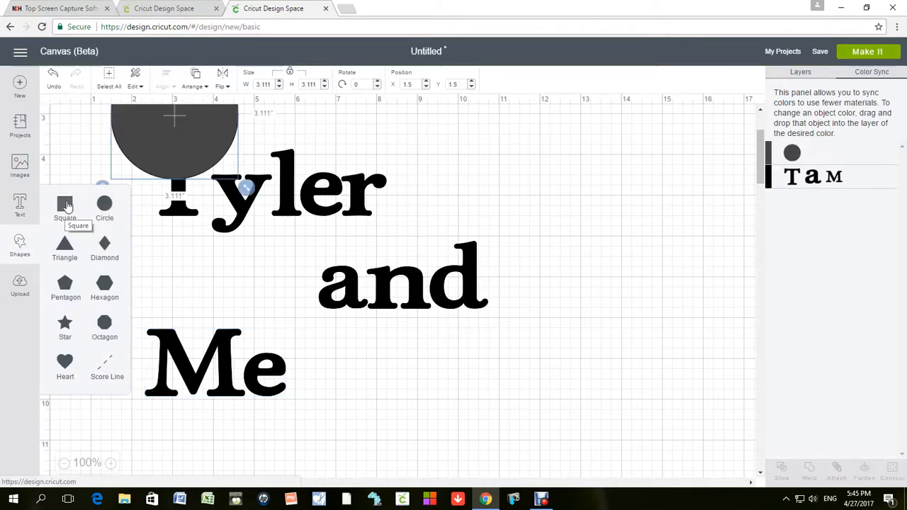
{"action": "left_click", "coordinate": [105, 363]}
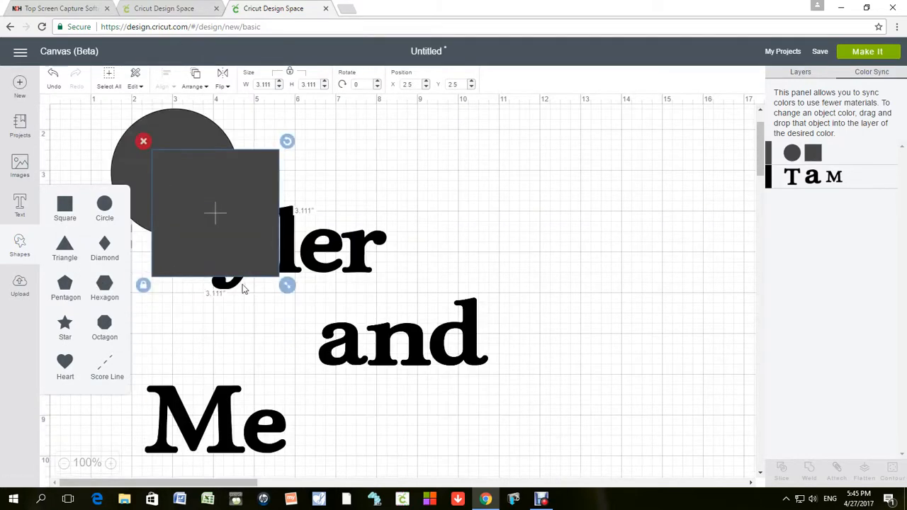
Move the square to about X 10.49, Y 2.25, the circle to X 6.64, Y 1.63, the name text below them, and the score line onto the circle.
{"action": "left_click_drag", "start_coordinate": [216, 196], "coordinate": [548, 183]}
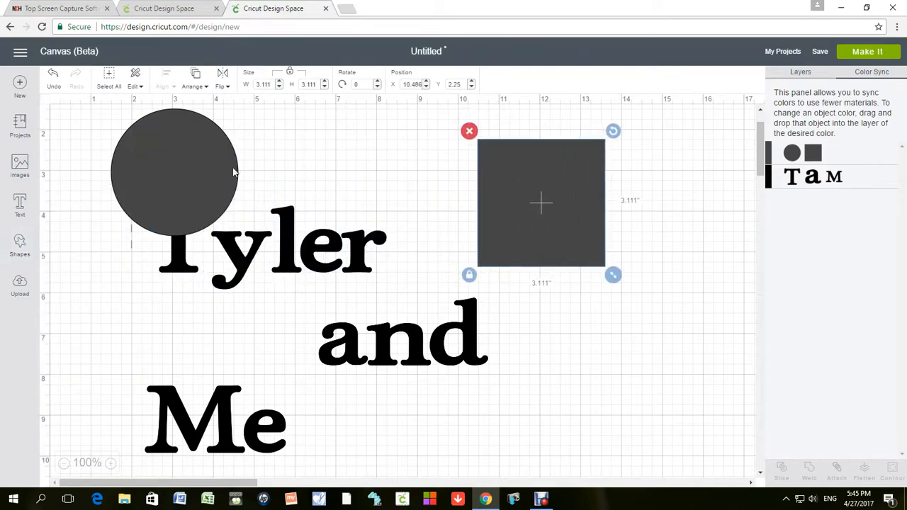
{"action": "left_click_drag", "start_coordinate": [233, 172], "coordinate": [366, 176]}
{"action": "left_click_drag", "start_coordinate": [237, 238], "coordinate": [256, 376]}
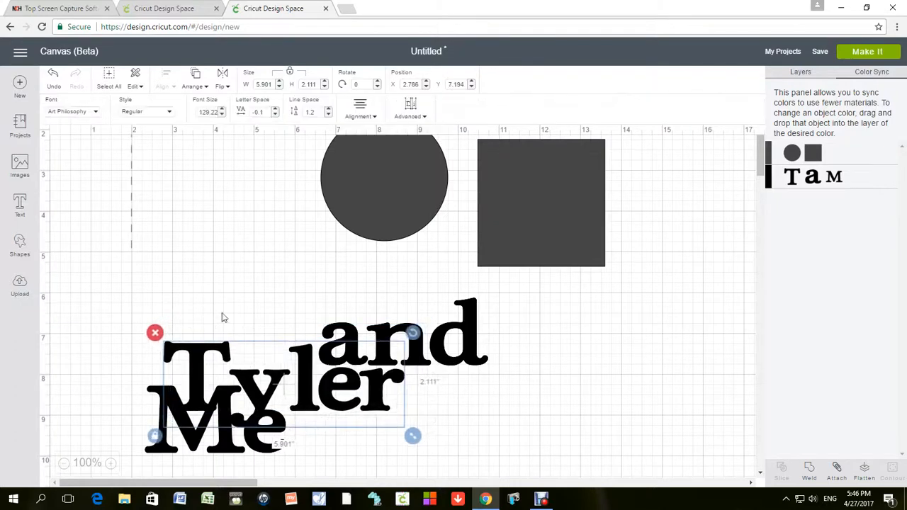
{"action": "left_click_drag", "start_coordinate": [133, 204], "coordinate": [356, 200]}
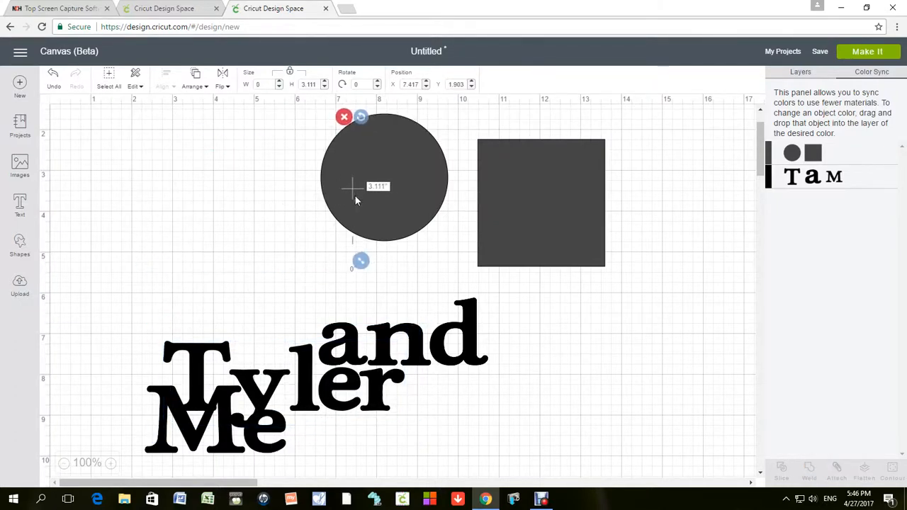
Recolor the circle layer to the light purple basic color #B08FC2.
{"action": "left_click", "coordinate": [417, 200]}
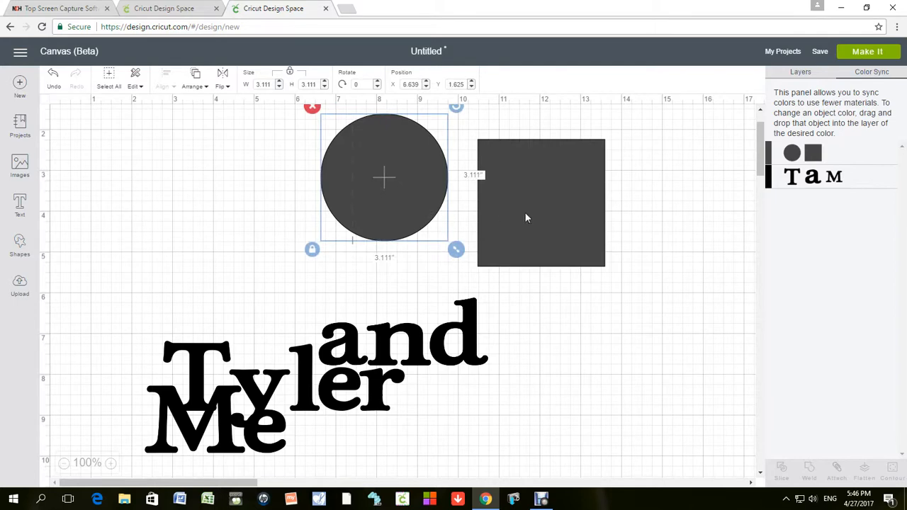
{"action": "left_click", "coordinate": [801, 75]}
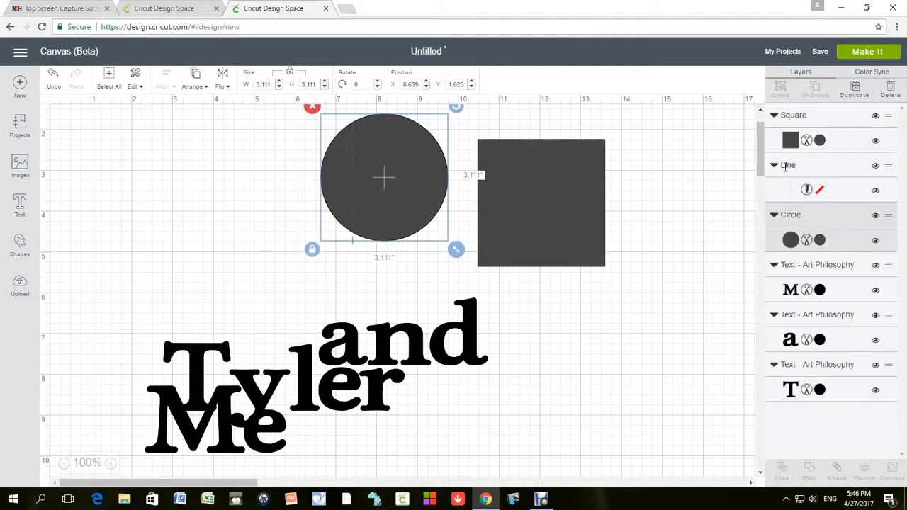
{"action": "left_click", "coordinate": [790, 239]}
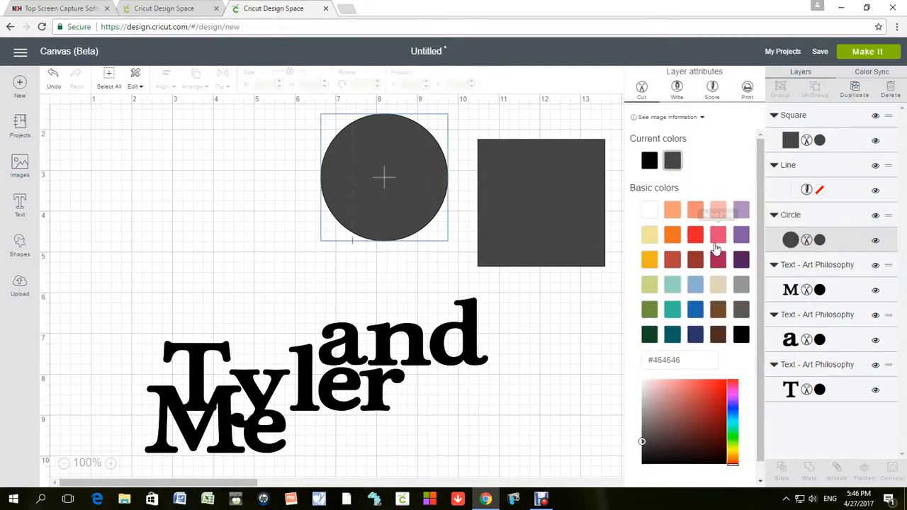
{"action": "left_click", "coordinate": [740, 209]}
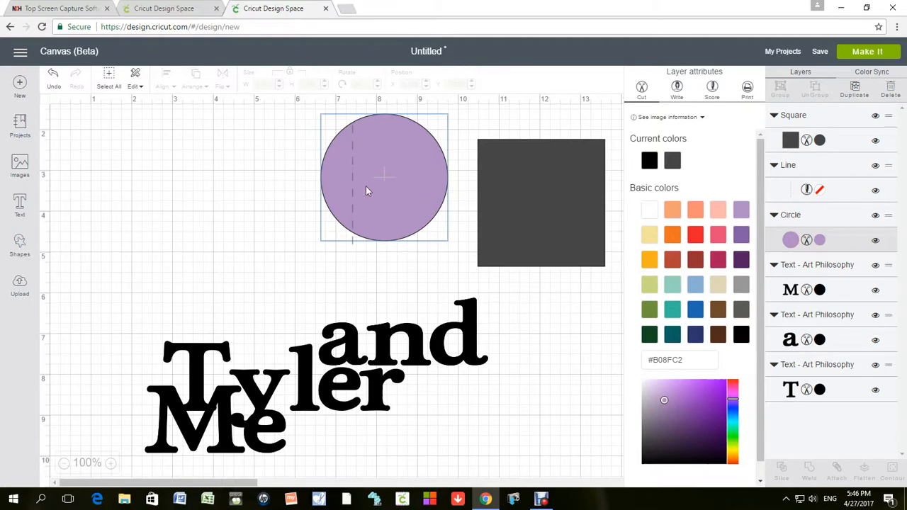
Shift the score line to about X 7.83, Y 1.76 and overlap the circle with the square at about X 8.93, Y 1.69.
{"action": "left_click_drag", "start_coordinate": [352, 188], "coordinate": [370, 182]}
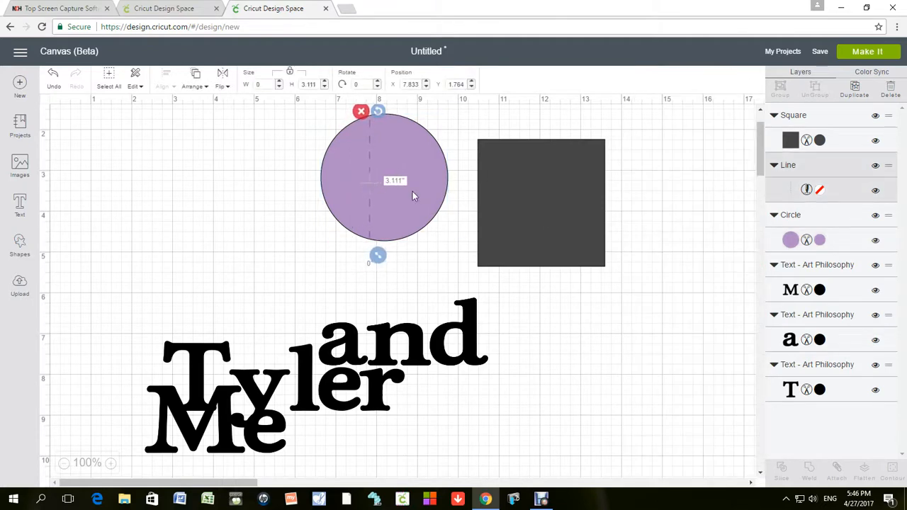
{"action": "left_click", "coordinate": [527, 322]}
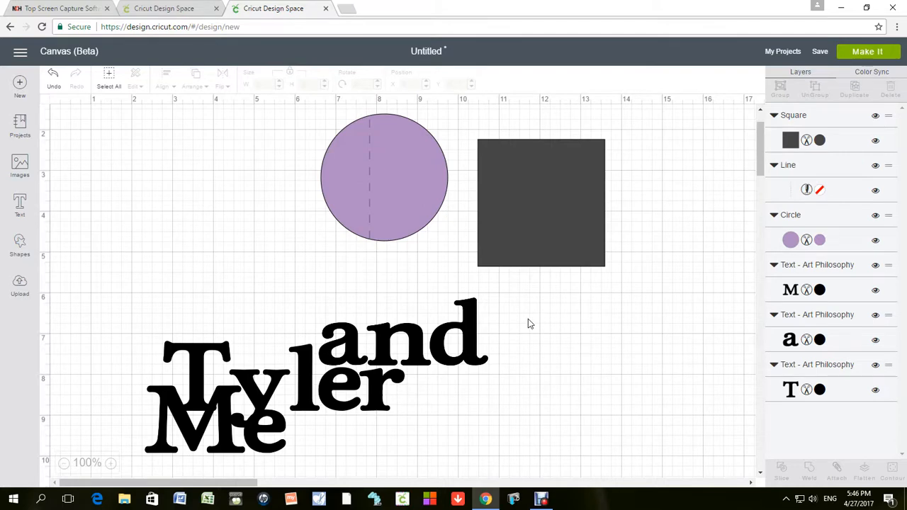
{"action": "left_click_drag", "start_coordinate": [537, 187], "coordinate": [473, 166]}
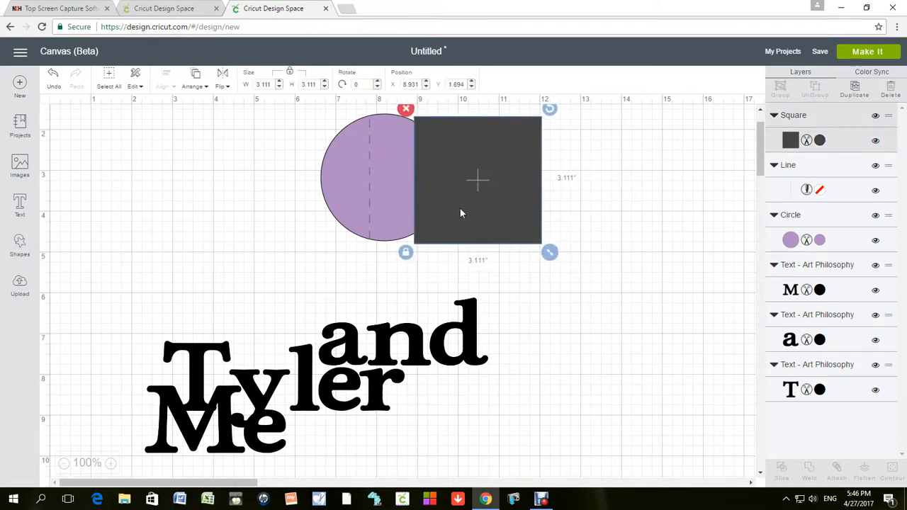
{"action": "scroll", "coordinate": [522, 255], "scroll_direction": "up", "scroll_amount": 1}
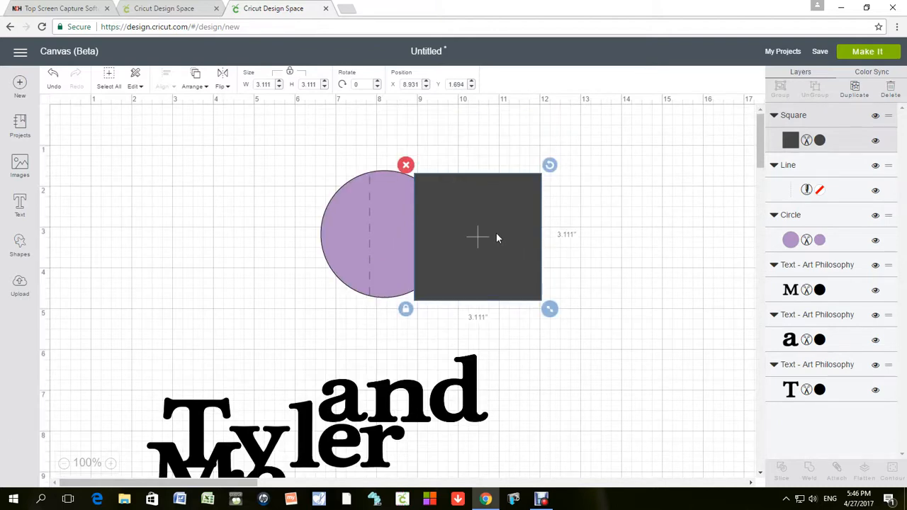
Select the circle, score line and square together and view the available editing options.
{"action": "left_click_drag", "start_coordinate": [279, 134], "coordinate": [566, 326]}
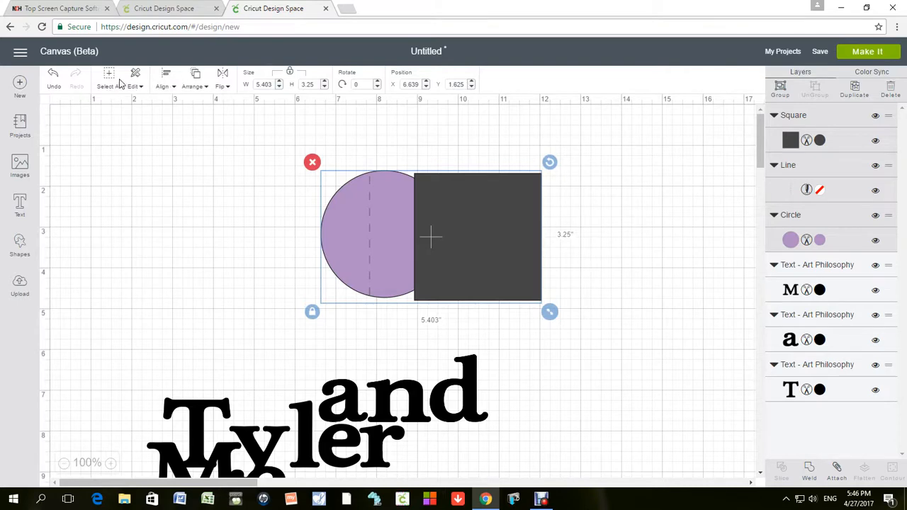
{"action": "left_click", "coordinate": [141, 89]}
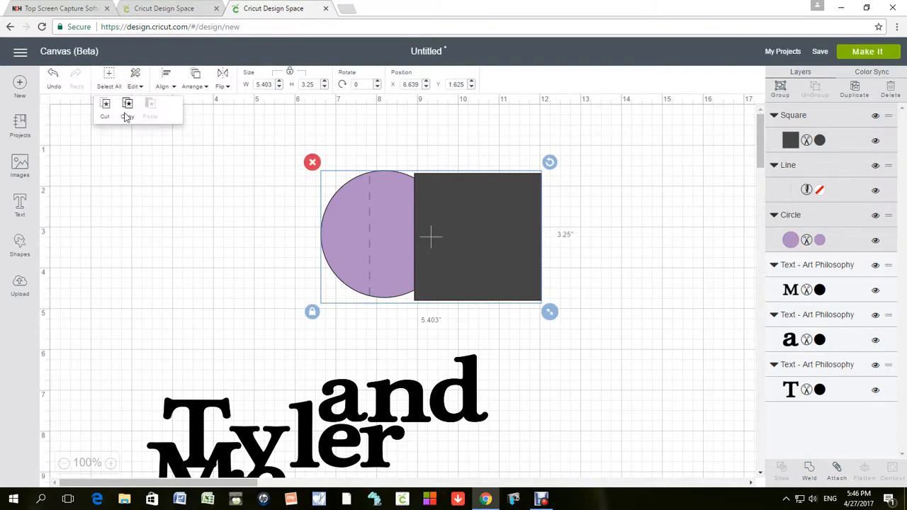
{"action": "left_click", "coordinate": [149, 184]}
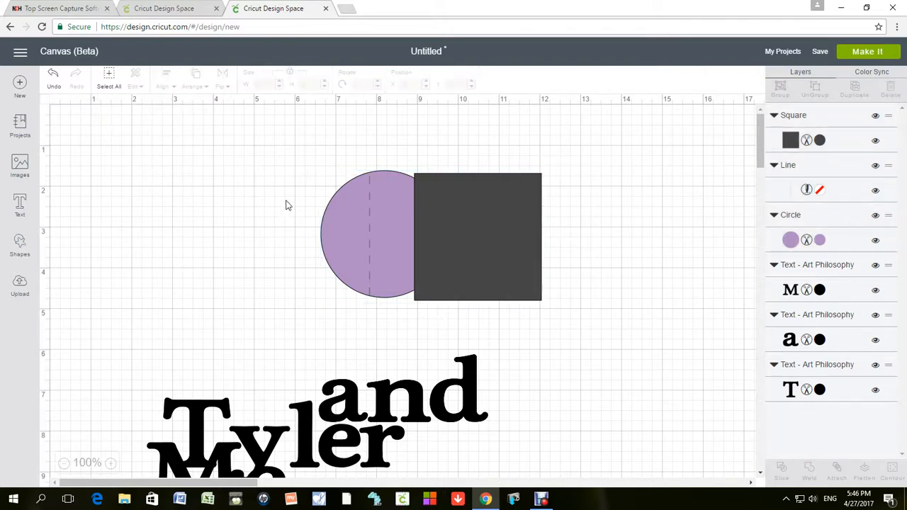
Move the score line off the circle to about X 4.81, Y 1.22 and slice the overlapping circle and square.
{"action": "left_click", "coordinate": [376, 214]}
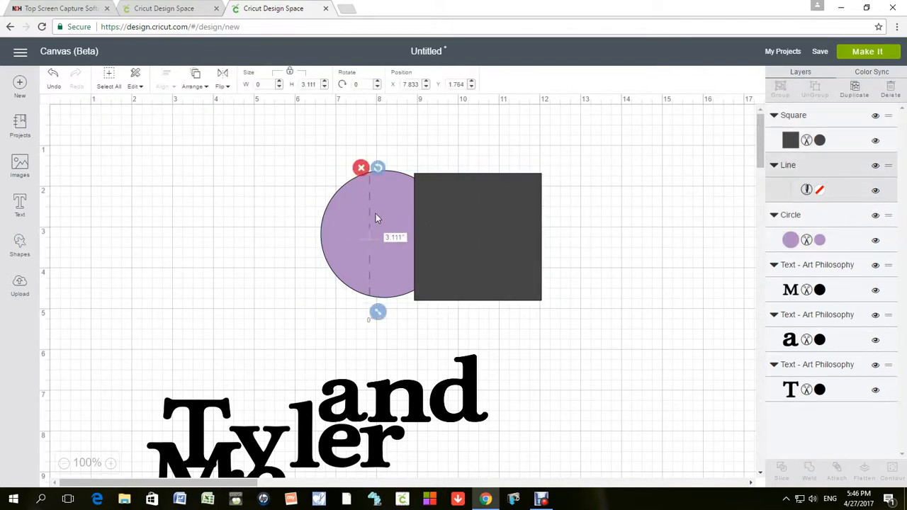
{"action": "left_click_drag", "start_coordinate": [366, 222], "coordinate": [247, 205]}
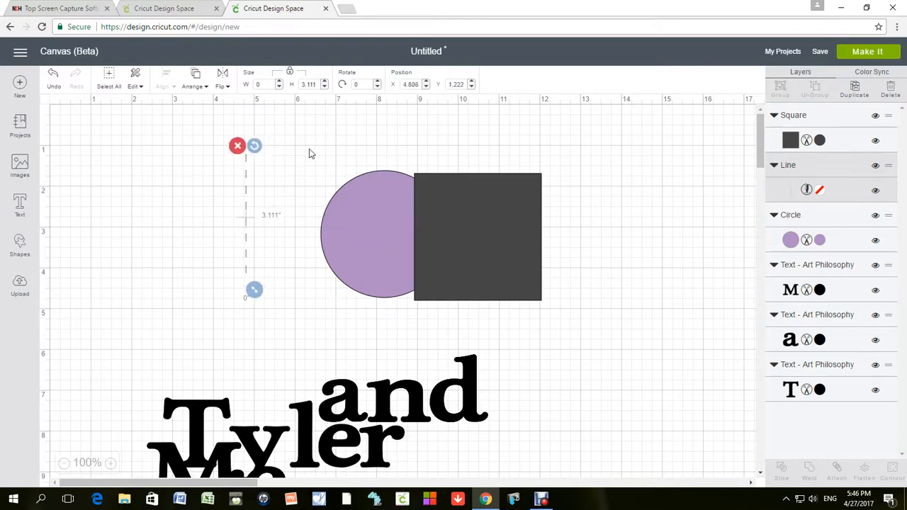
{"action": "left_click_drag", "start_coordinate": [309, 150], "coordinate": [575, 324]}
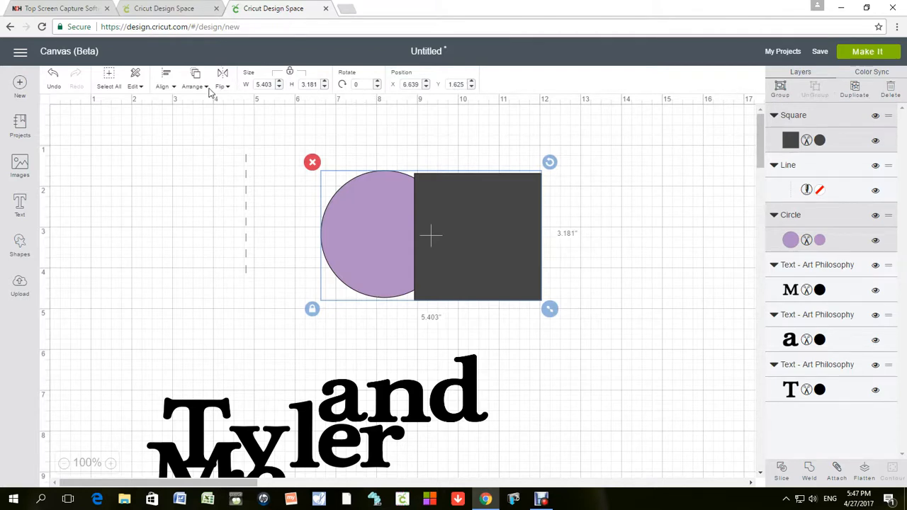
{"action": "left_click", "coordinate": [141, 90]}
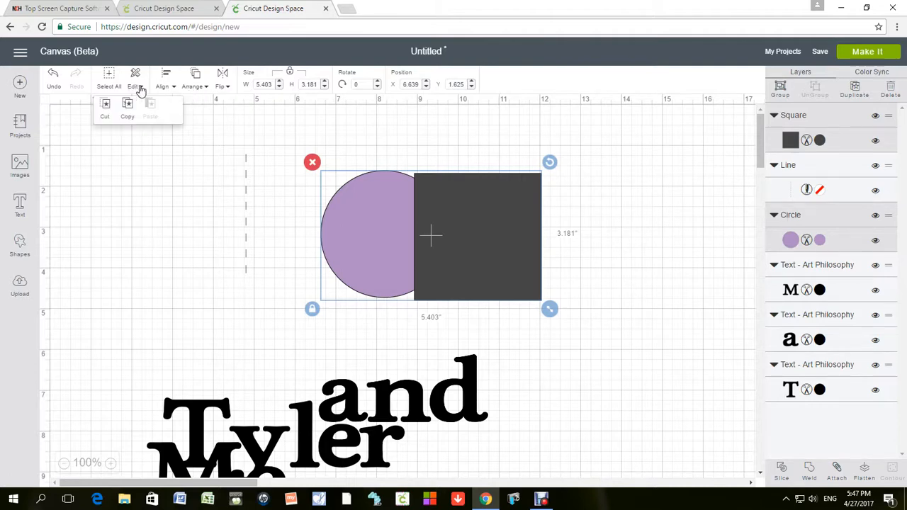
{"action": "left_click", "coordinate": [136, 75]}
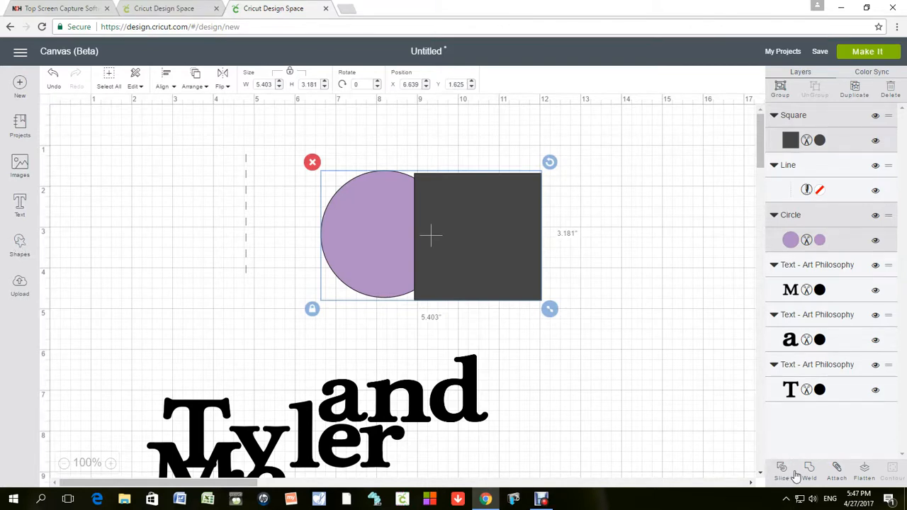
{"action": "left_click", "coordinate": [782, 470]}
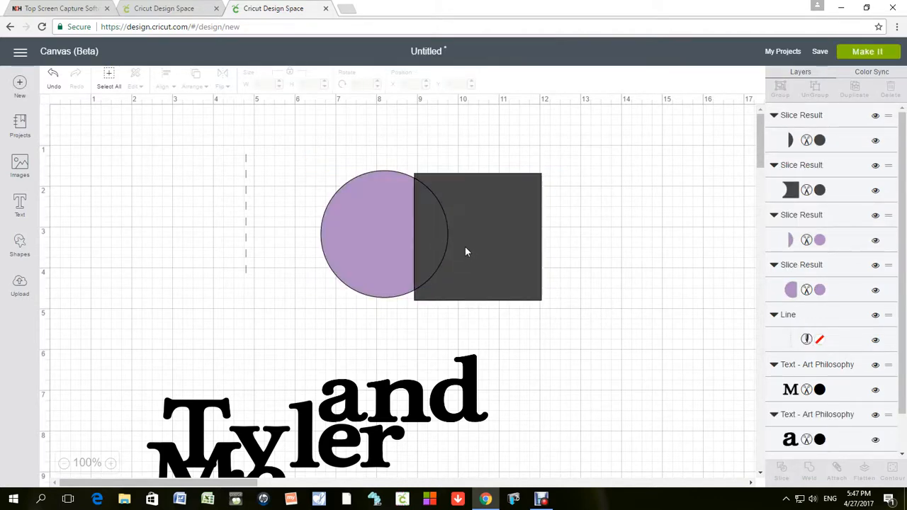
Separate the slice results, moving the notched square to about X 10.88, Y 1.53 and the purple sliver to about X 11.18, Y 1.73.
{"action": "left_click_drag", "start_coordinate": [477, 252], "coordinate": [557, 245]}
{"action": "left_click_drag", "start_coordinate": [404, 231], "coordinate": [519, 240]}
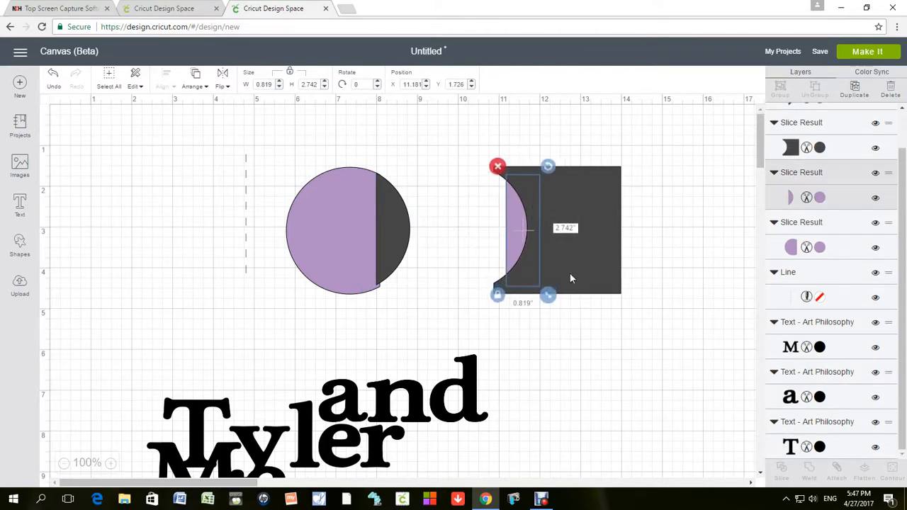
Try welding the notched square and the purple sliver into one shape, and undo the weld.
{"action": "left_click_drag", "start_coordinate": [494, 168], "coordinate": [478, 148]}
{"action": "left_click_drag", "start_coordinate": [525, 202], "coordinate": [641, 324]}
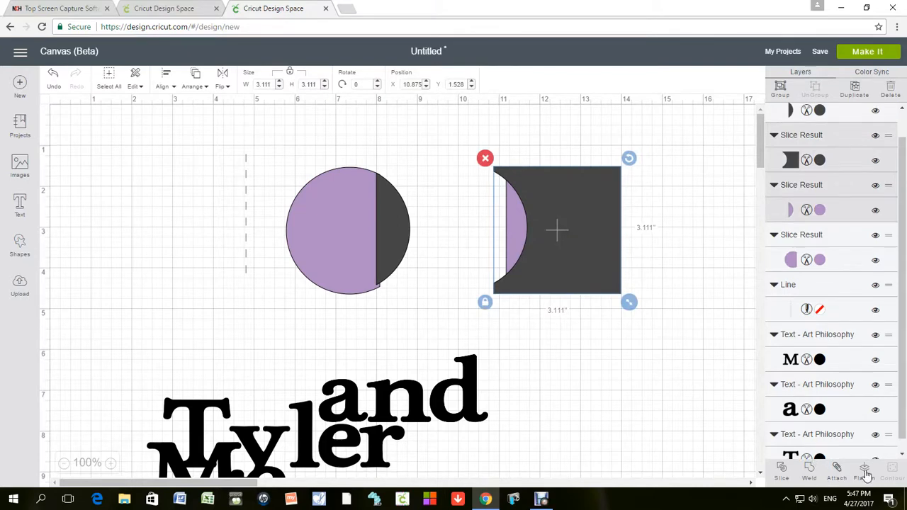
{"action": "left_click", "coordinate": [810, 469]}
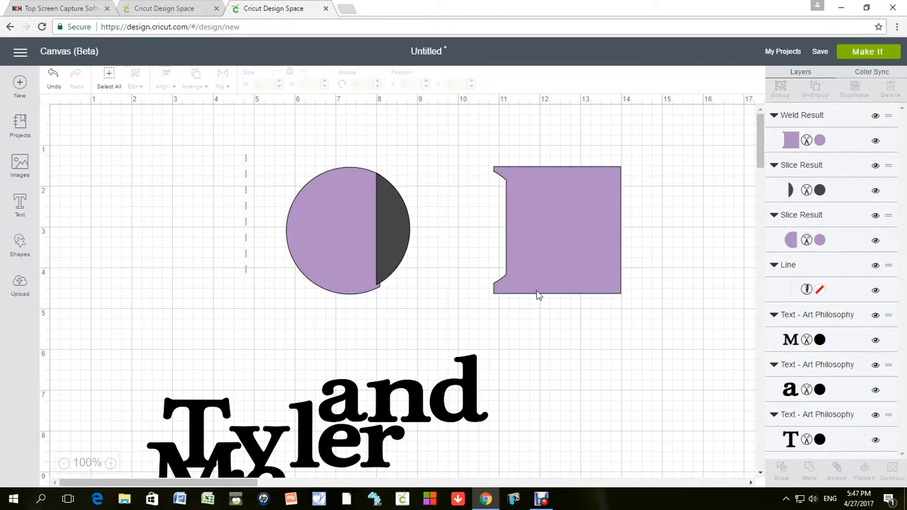
{"action": "left_click", "coordinate": [568, 240]}
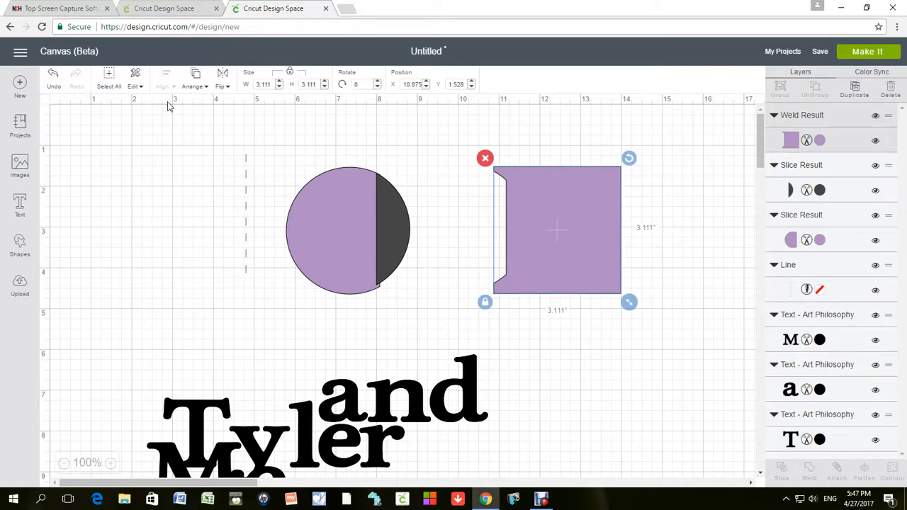
{"action": "left_click", "coordinate": [53, 77]}
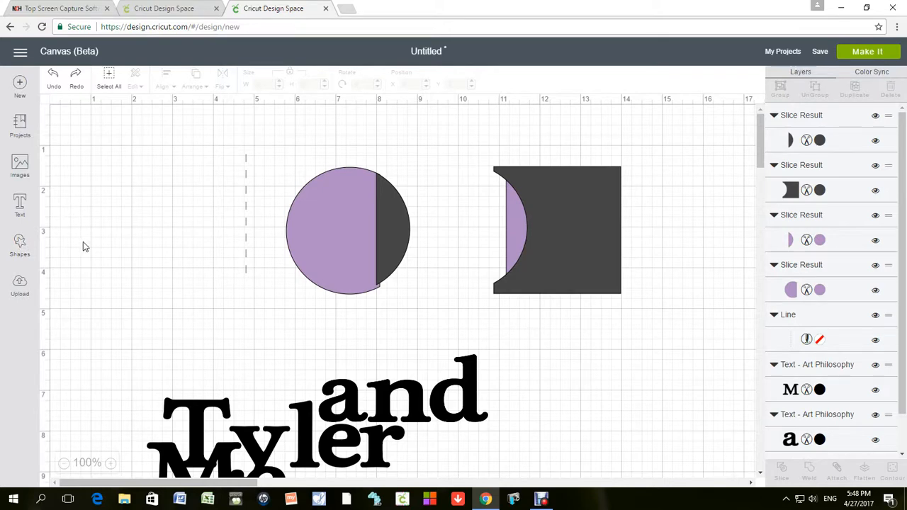
Start an image upload and browse to the SVG files folder in Documents.
{"action": "left_click", "coordinate": [21, 284]}
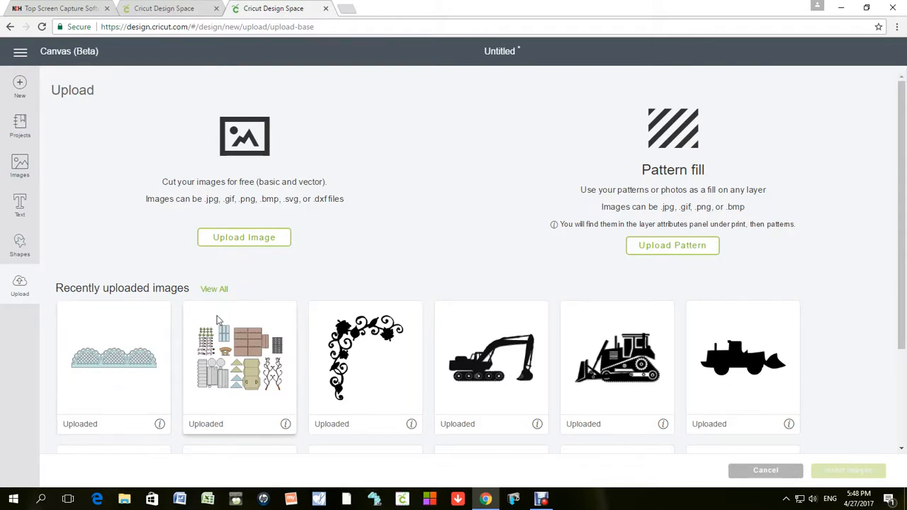
{"action": "left_click", "coordinate": [241, 240]}
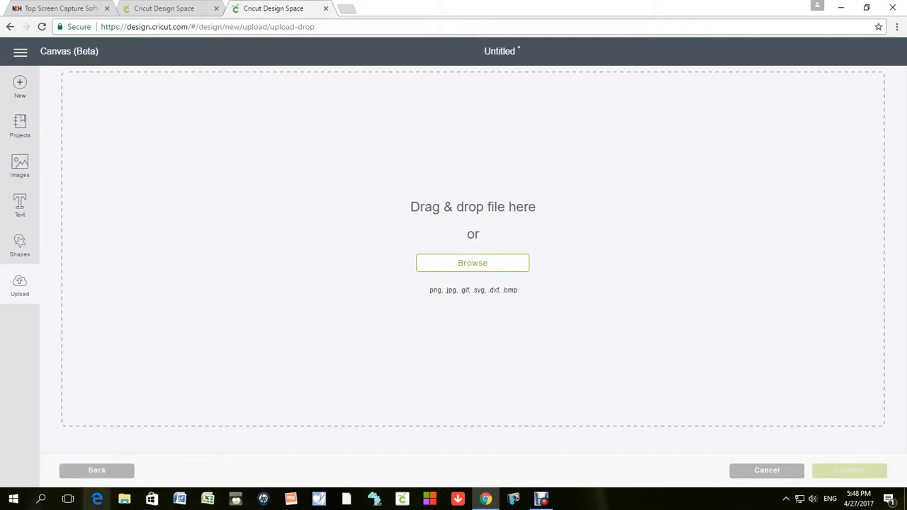
{"action": "left_click", "coordinate": [462, 266]}
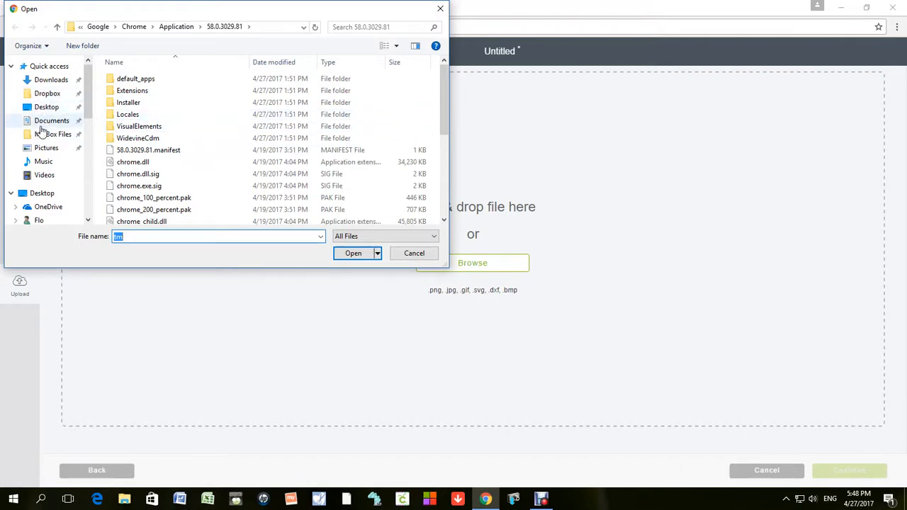
{"action": "left_click", "coordinate": [47, 120]}
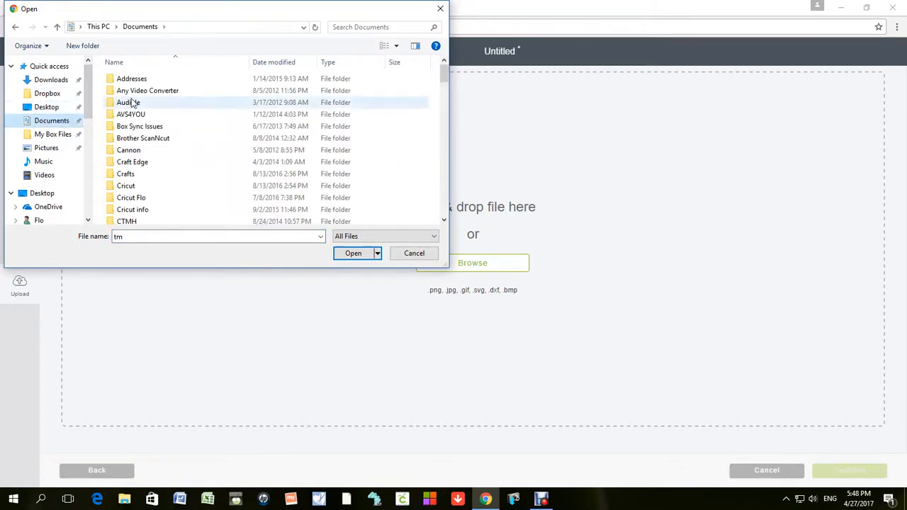
{"action": "scroll", "coordinate": [148, 141], "scroll_direction": "down", "scroll_amount": 8}
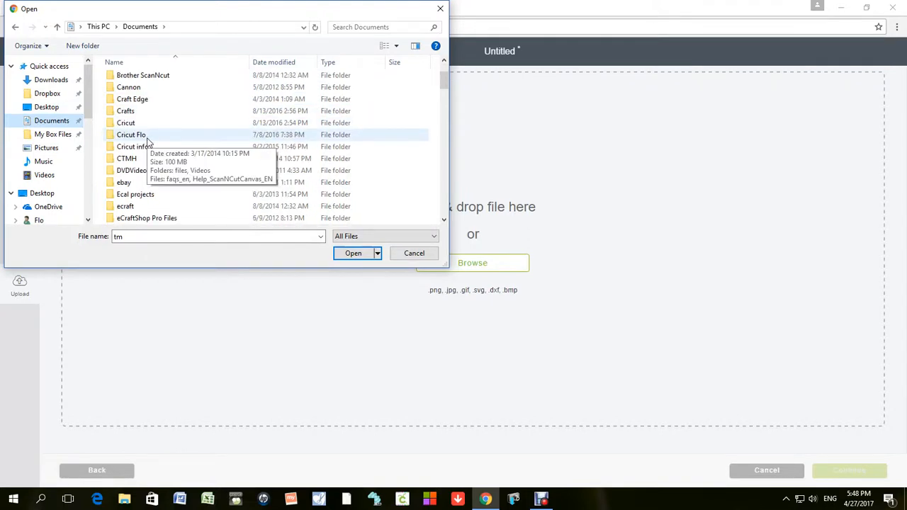
{"action": "scroll", "coordinate": [148, 141], "scroll_direction": "down", "scroll_amount": 7}
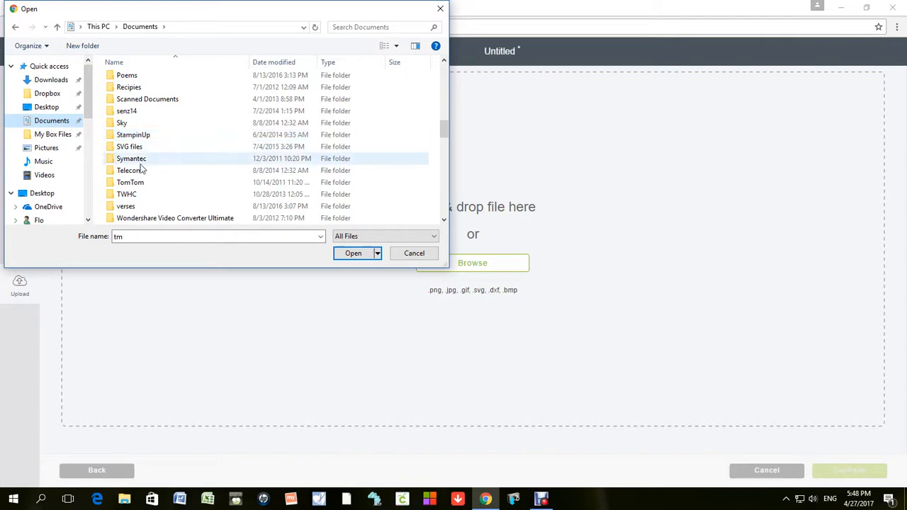
{"action": "double_click", "coordinate": [139, 149]}
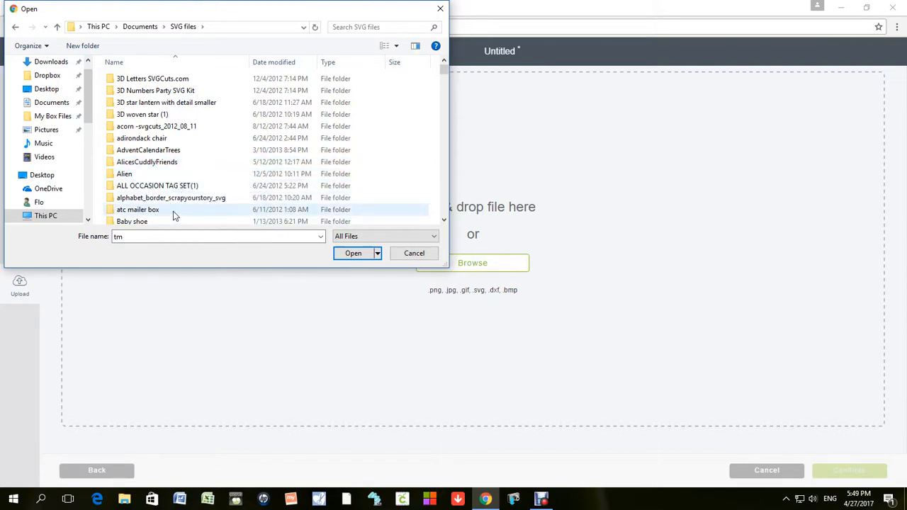
Try to upload the baby shoe SVG from the Baby shoe folder and continue the import despite unsupported items.
{"action": "scroll", "coordinate": [175, 216], "scroll_direction": "down", "scroll_amount": 1}
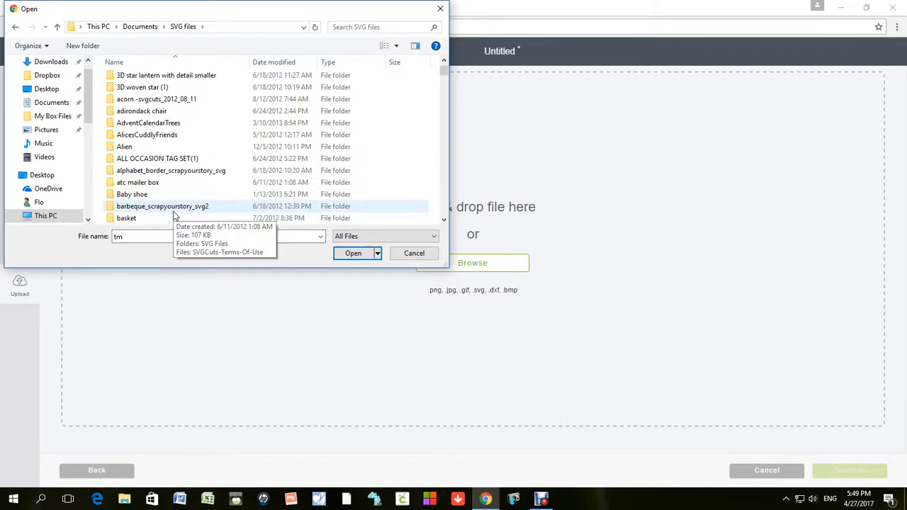
{"action": "double_click", "coordinate": [141, 197]}
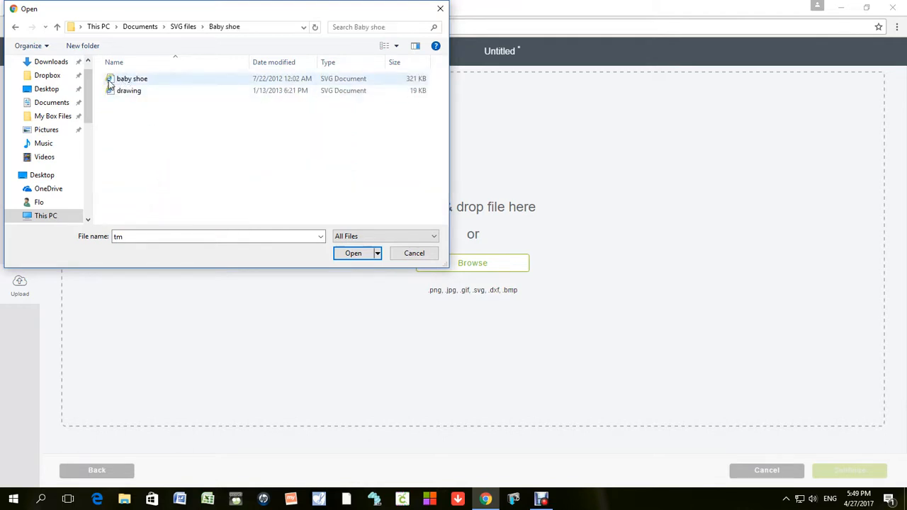
{"action": "left_click_drag", "start_coordinate": [112, 81], "coordinate": [569, 257]}
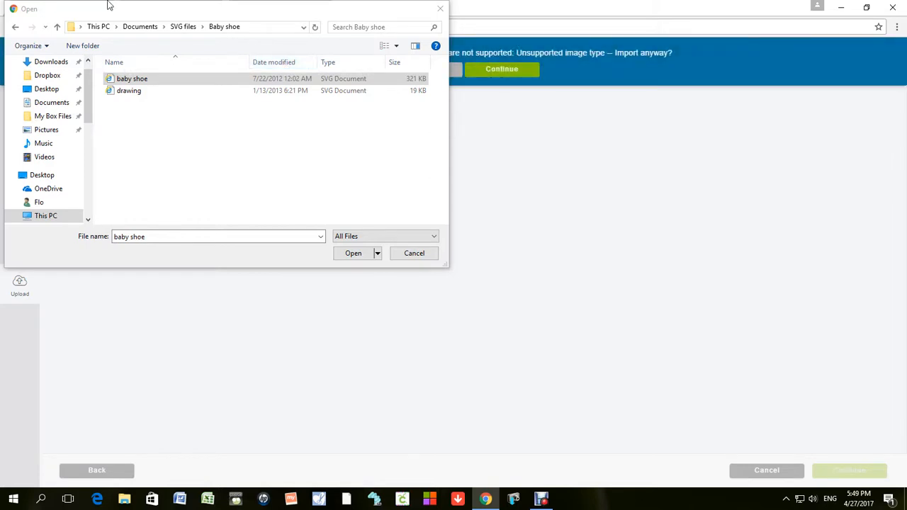
{"action": "left_click_drag", "start_coordinate": [248, 19], "coordinate": [623, 180]}
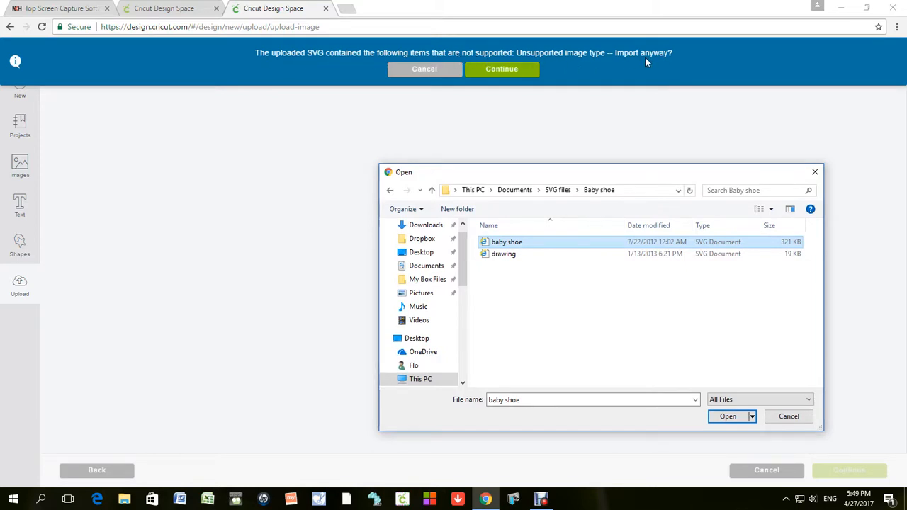
{"action": "left_click", "coordinate": [498, 69]}
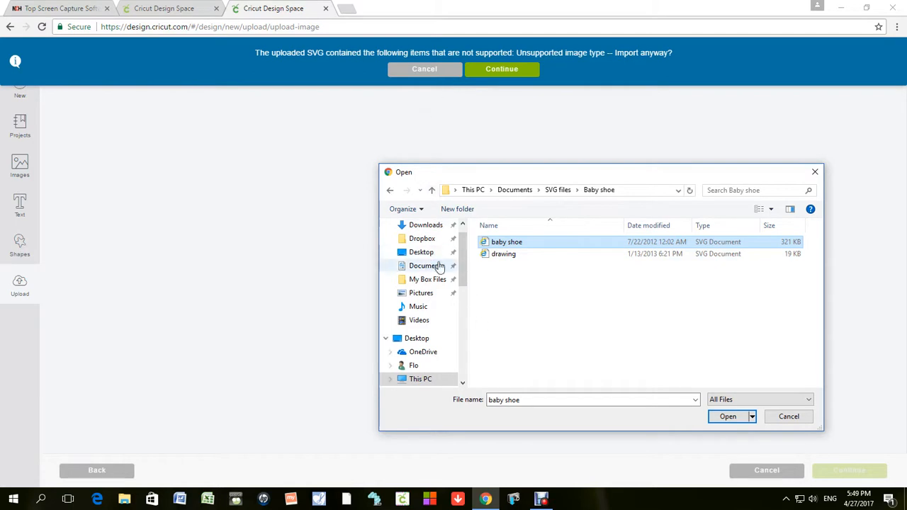
Try to upload the basket SVG from the basket folder, agree to leave the site and close the file dialog.
{"action": "left_click", "coordinate": [433, 195]}
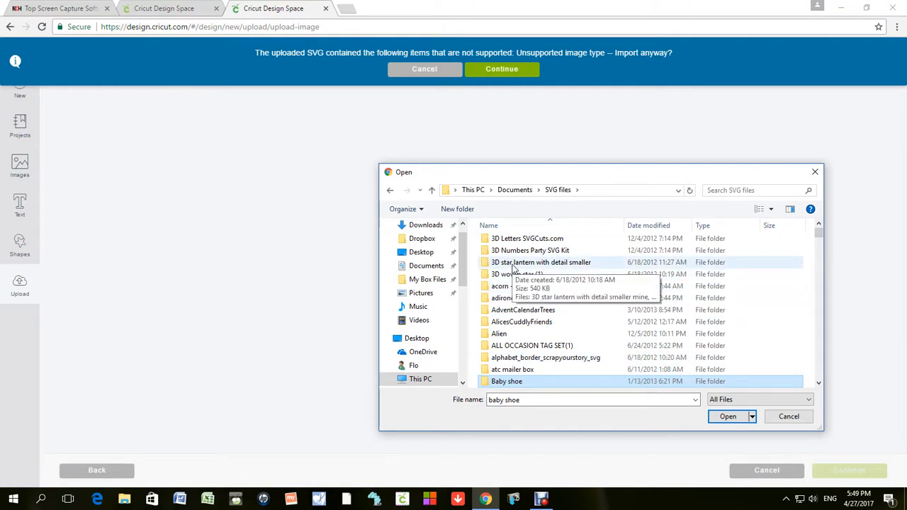
{"action": "scroll", "coordinate": [515, 290], "scroll_direction": "down", "scroll_amount": 2}
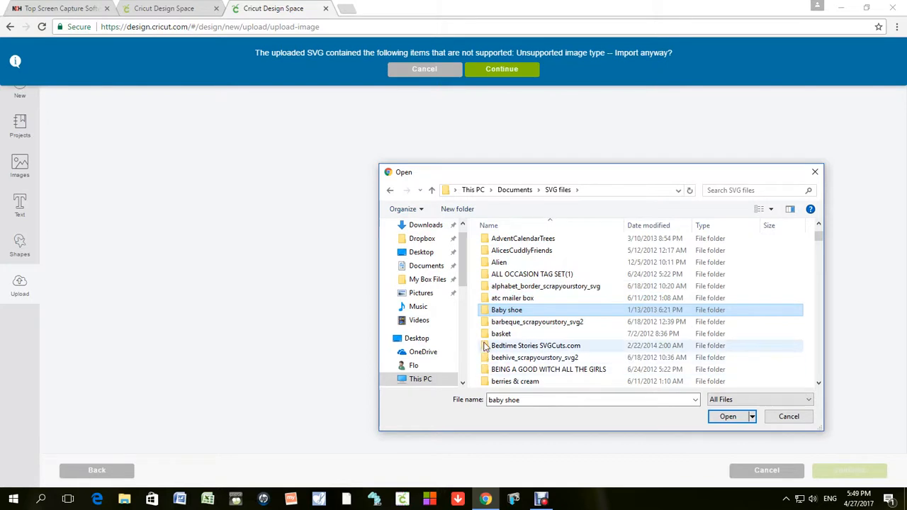
{"action": "double_click", "coordinate": [489, 336]}
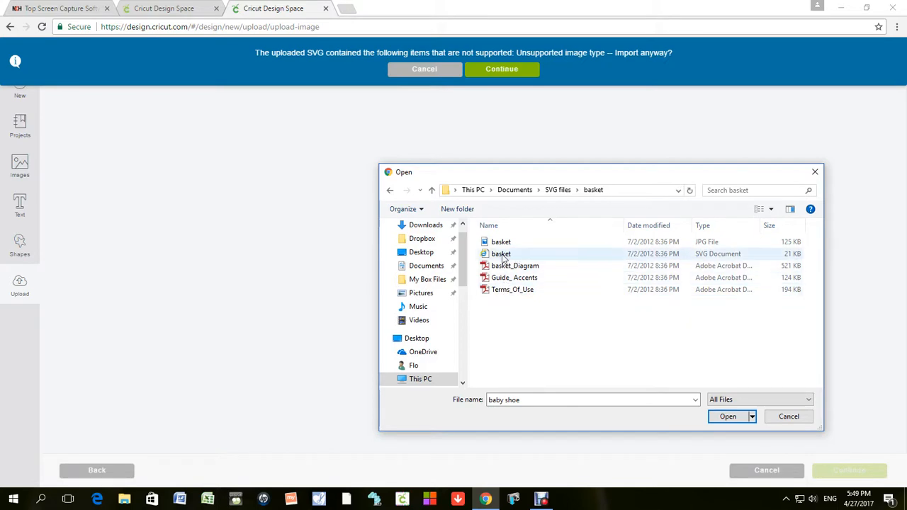
{"action": "left_click_drag", "start_coordinate": [485, 260], "coordinate": [262, 218]}
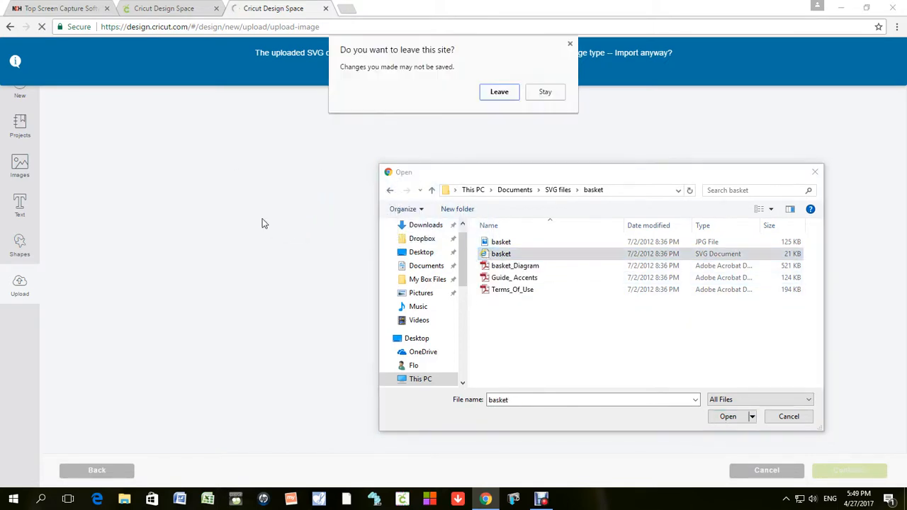
{"action": "left_click", "coordinate": [506, 93]}
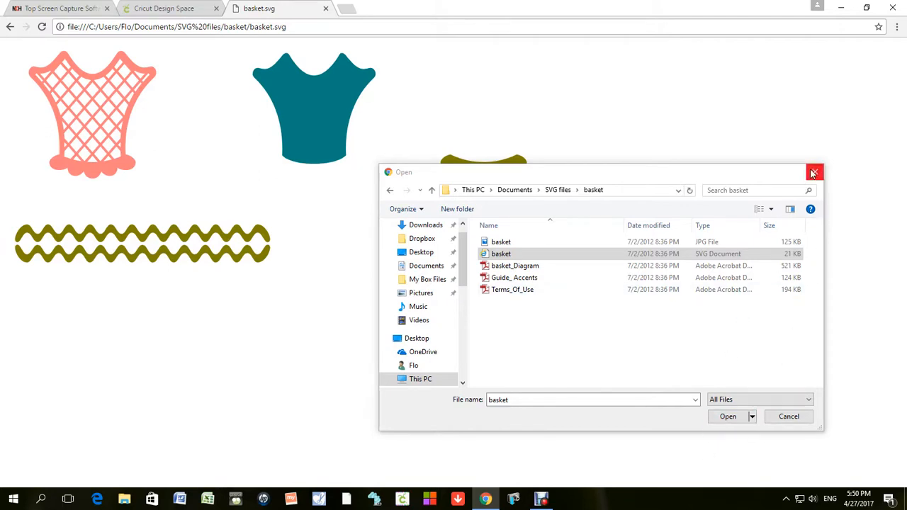
{"action": "left_click", "coordinate": [789, 429]}
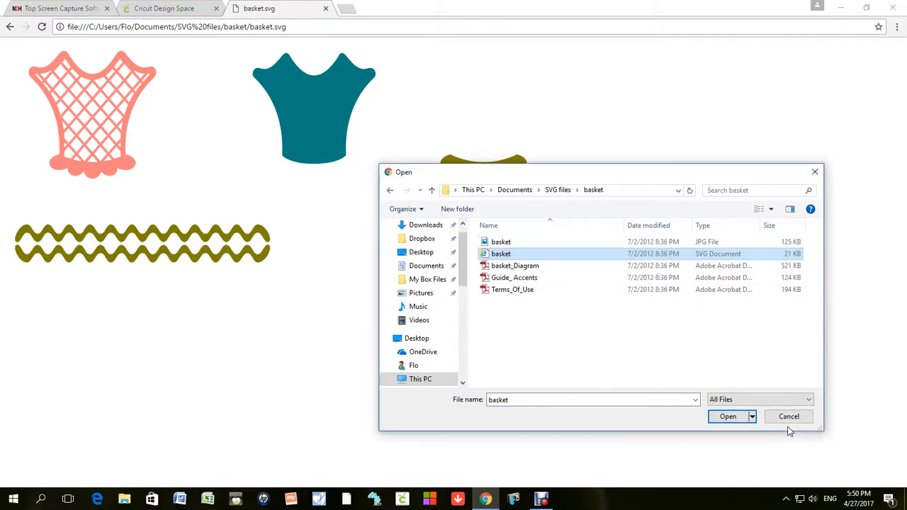
{"action": "left_click", "coordinate": [814, 172]}
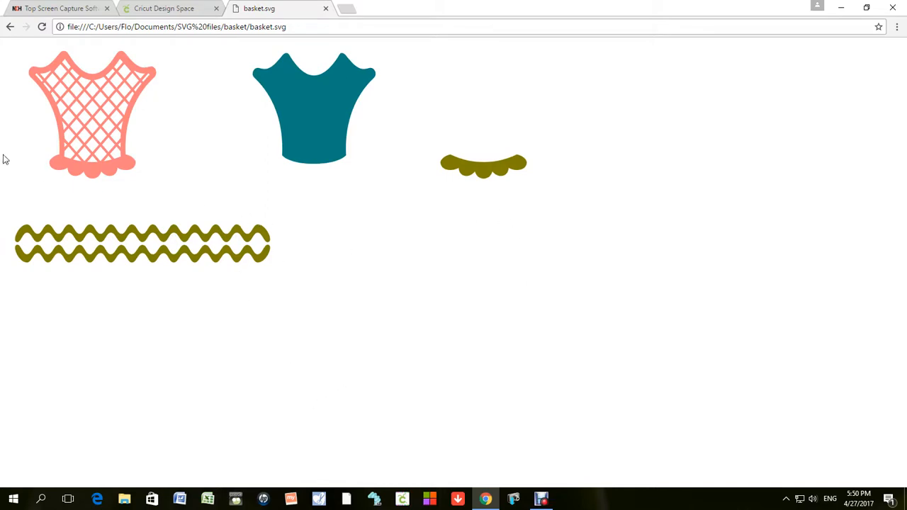
Return from the opened basket.svg page to the Design Space canvas and dismiss the plugin update message.
{"action": "right_click", "coordinate": [10, 28]}
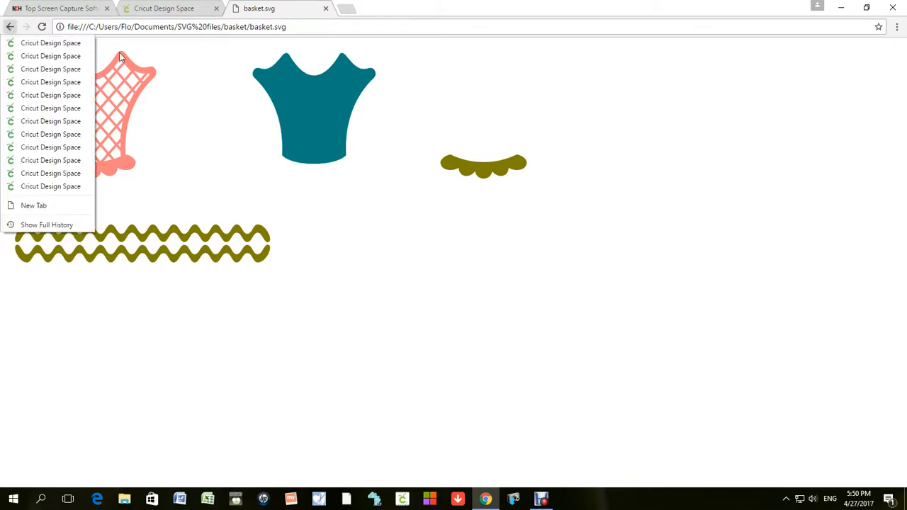
{"action": "left_click", "coordinate": [200, 10]}
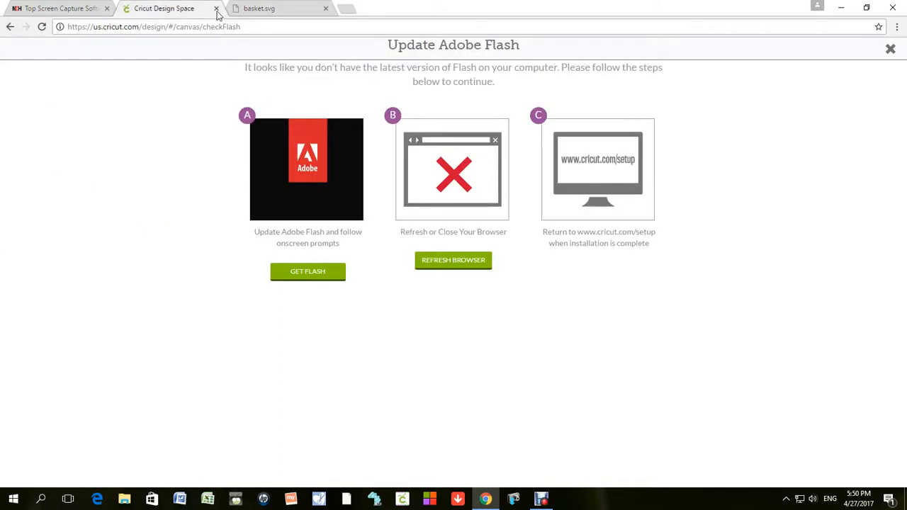
{"action": "left_click", "coordinate": [260, 10]}
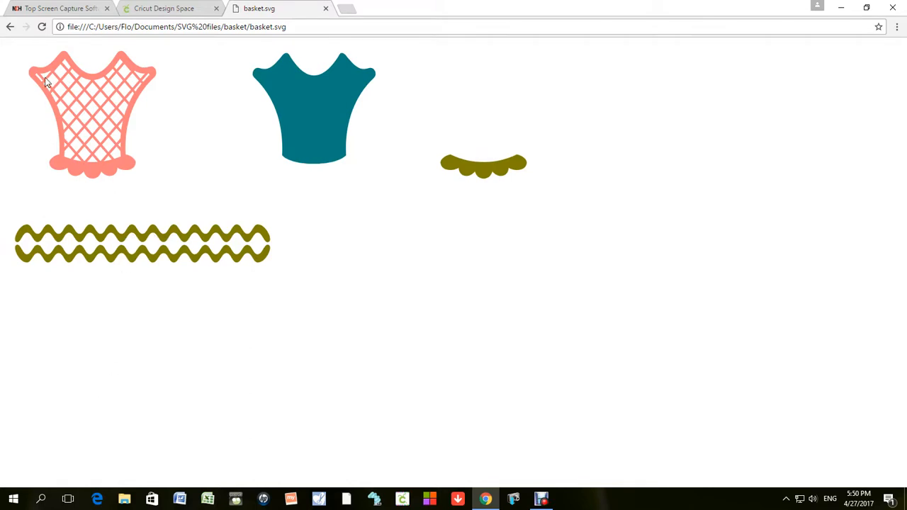
{"action": "left_click", "coordinate": [10, 27]}
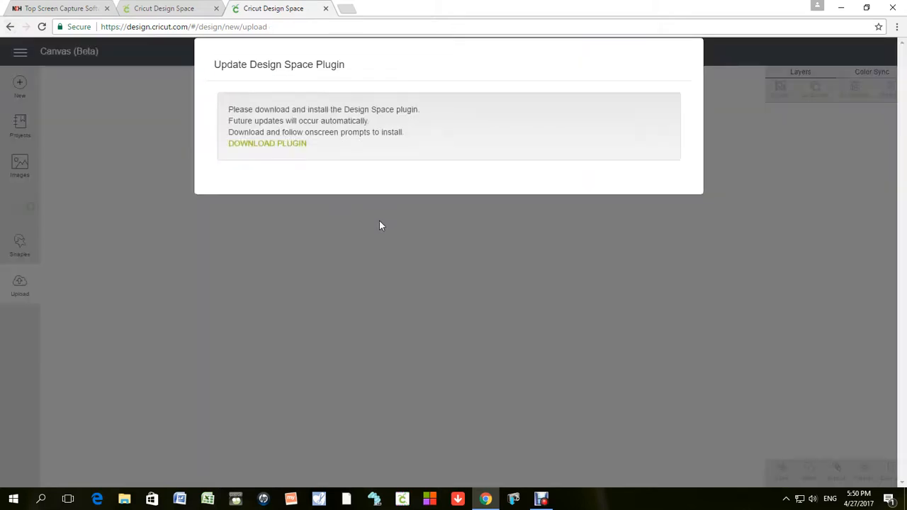
{"action": "left_click", "coordinate": [533, 200]}
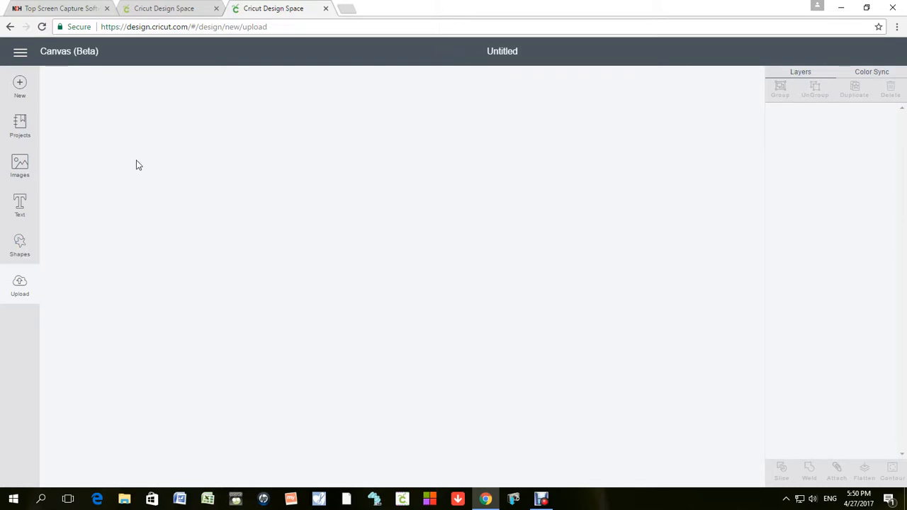
Open the upload page, view all previously uploaded images and return to the upload page.
{"action": "left_click", "coordinate": [20, 284]}
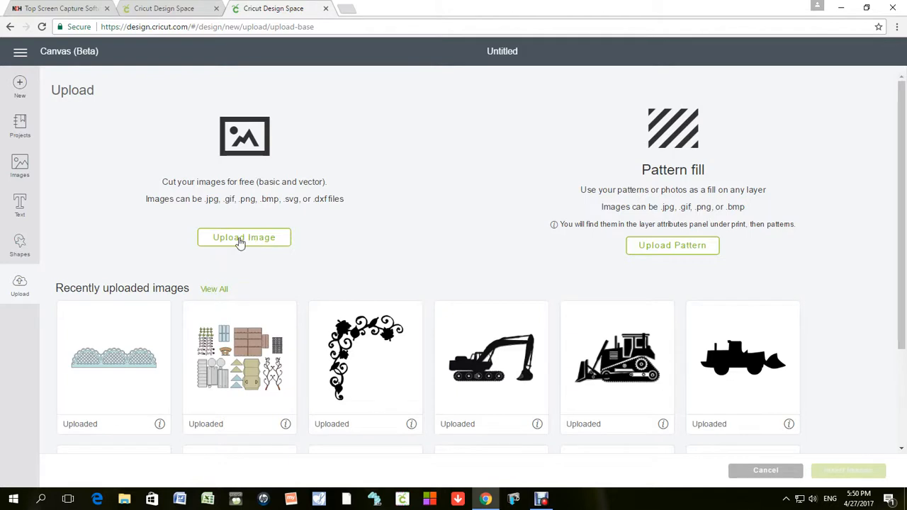
{"action": "left_click", "coordinate": [209, 292]}
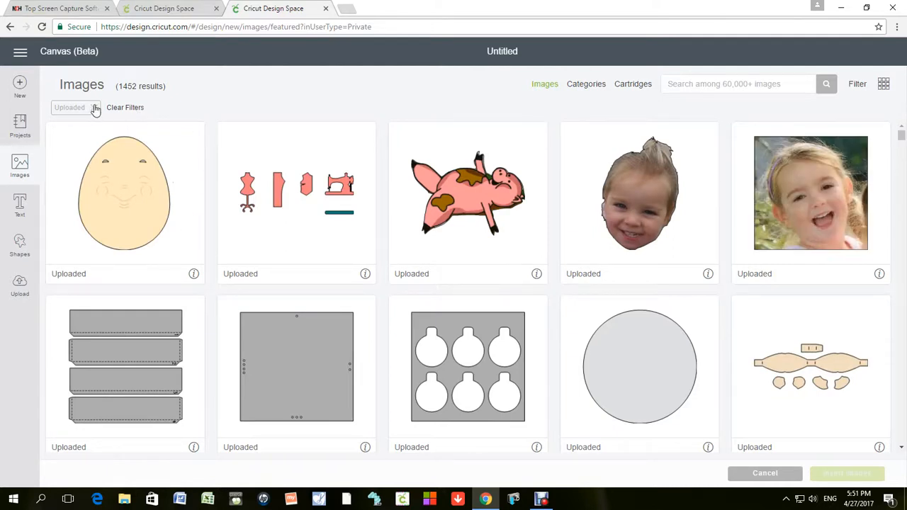
{"action": "left_click", "coordinate": [20, 284]}
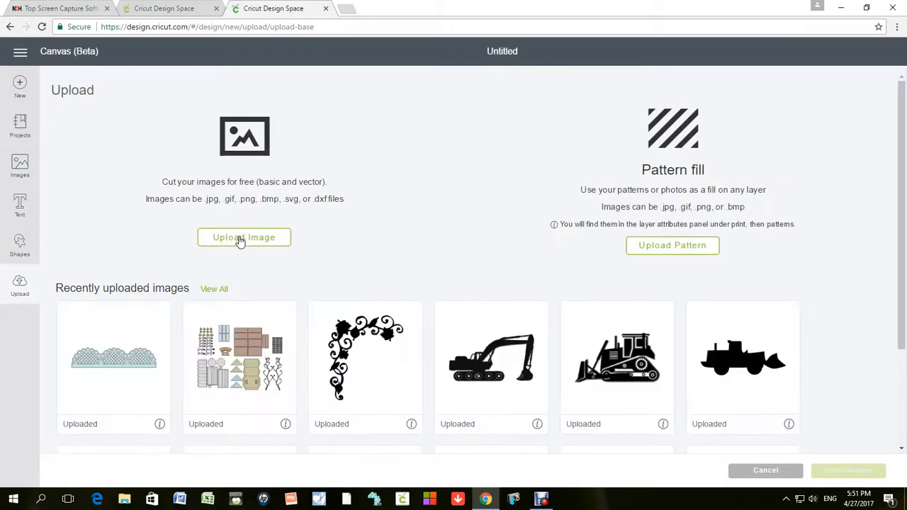
Start an image upload and browse to the SVG files folder in Documents.
{"action": "left_click", "coordinate": [241, 238]}
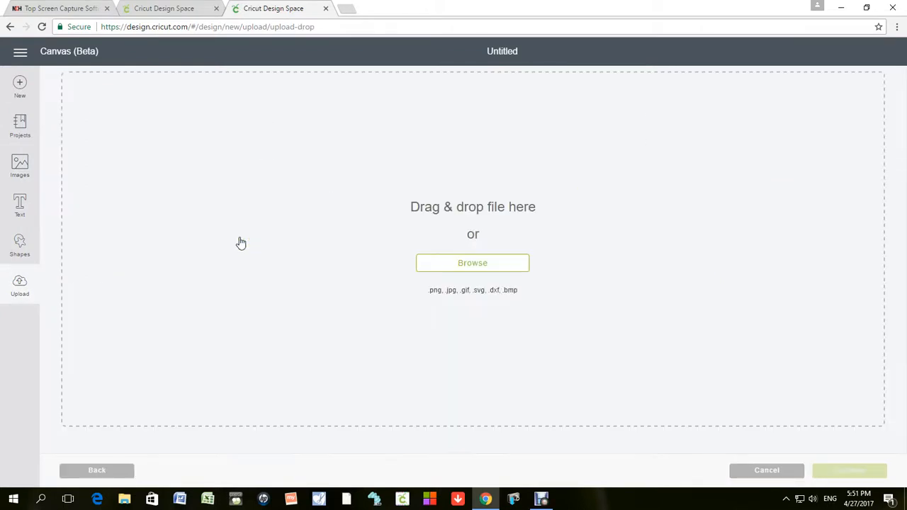
{"action": "left_click", "coordinate": [478, 269]}
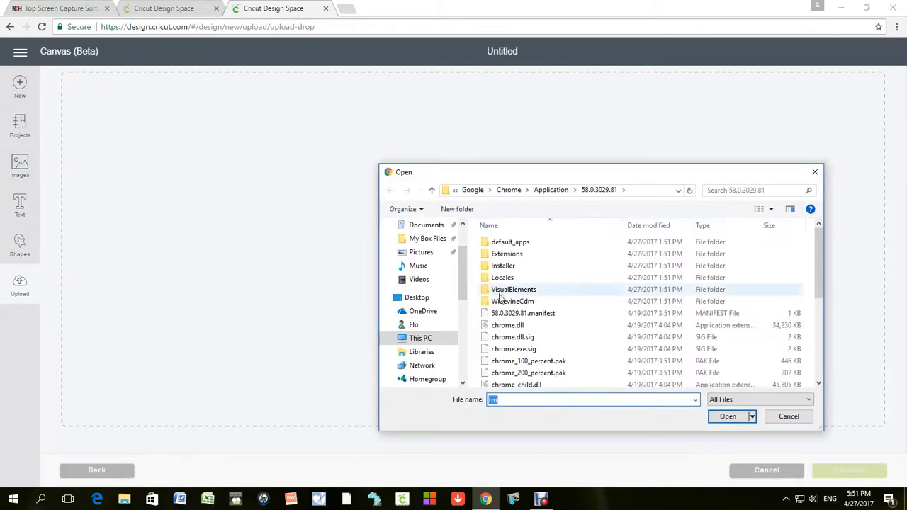
{"action": "scroll", "coordinate": [518, 293], "scroll_direction": "down", "scroll_amount": 4}
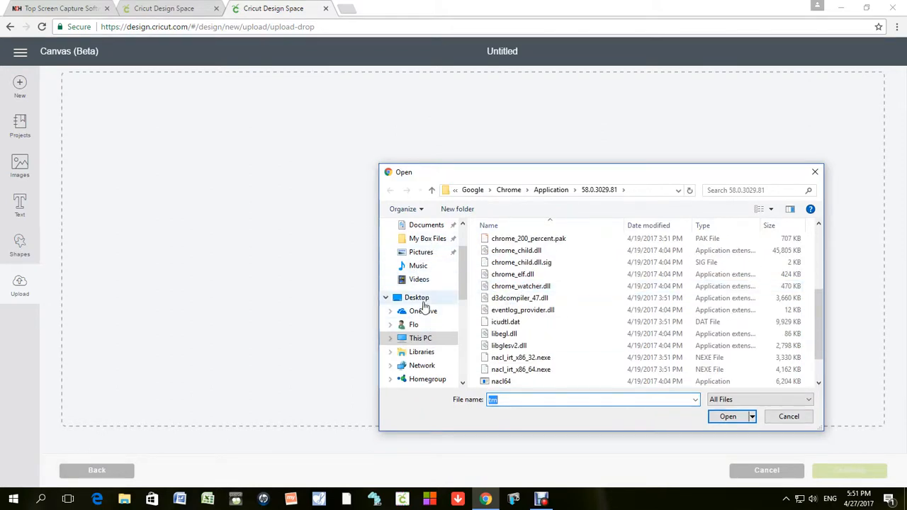
{"action": "left_click", "coordinate": [430, 226]}
{"action": "scroll", "coordinate": [538, 301], "scroll_direction": "down", "scroll_amount": 2}
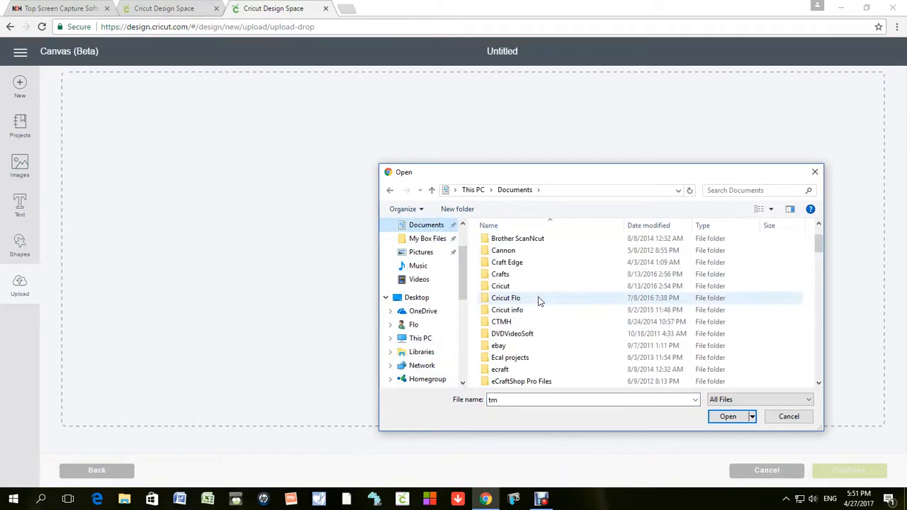
{"action": "scroll", "coordinate": [539, 301], "scroll_direction": "down", "scroll_amount": 10}
{"action": "scroll", "coordinate": [539, 296], "scroll_direction": "down", "scroll_amount": 5}
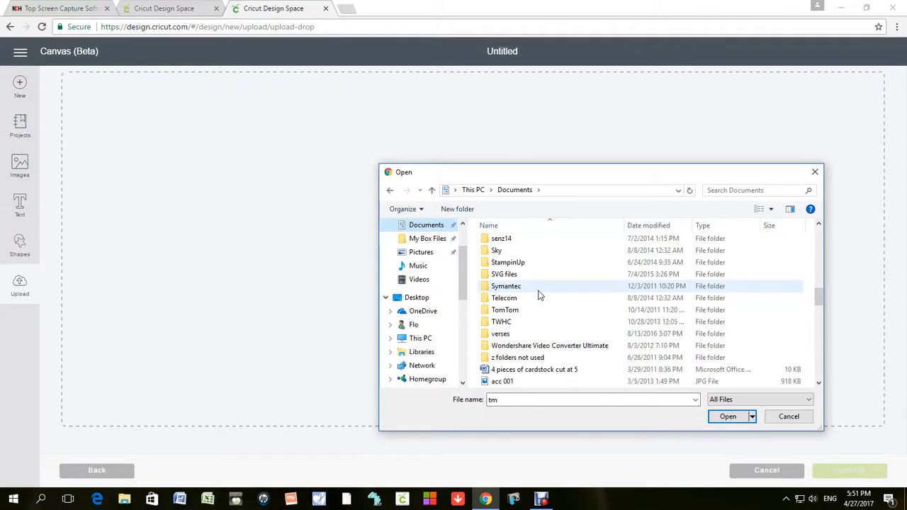
{"action": "double_click", "coordinate": [518, 276]}
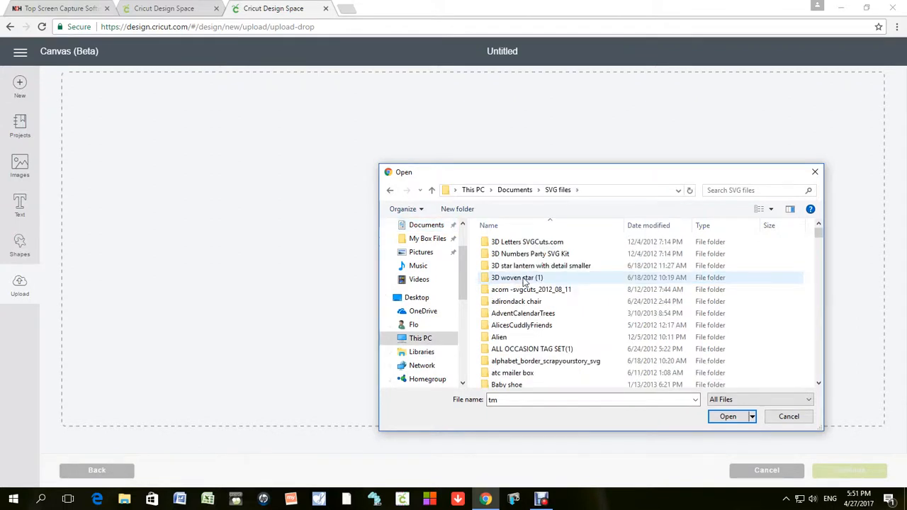
Upload the brown1 SVG from the bridge folder and save it under the name brown1.
{"action": "scroll", "coordinate": [521, 282], "scroll_direction": "down", "scroll_amount": 6}
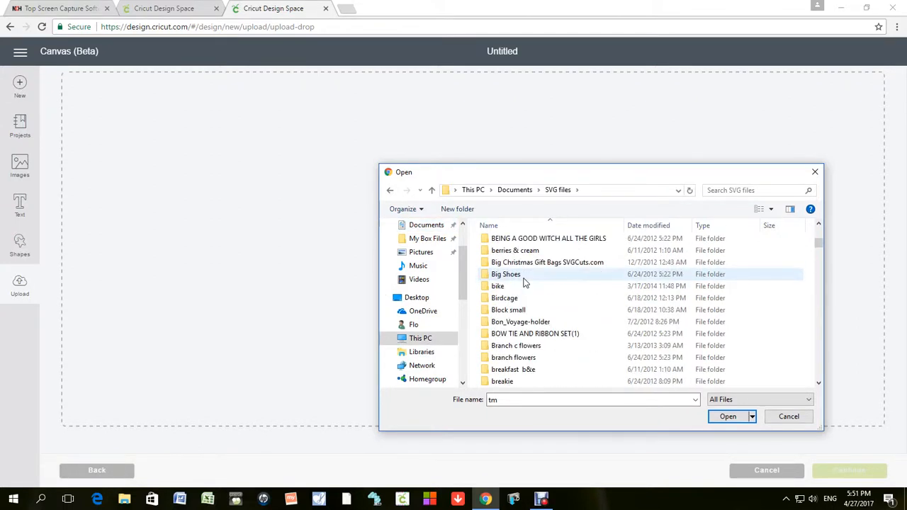
{"action": "scroll", "coordinate": [524, 282], "scroll_direction": "down", "scroll_amount": 2}
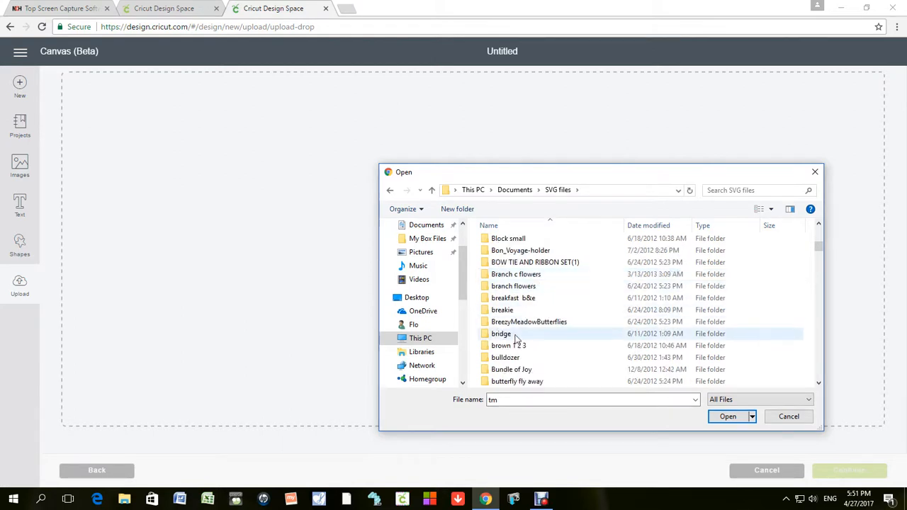
{"action": "double_click", "coordinate": [500, 334]}
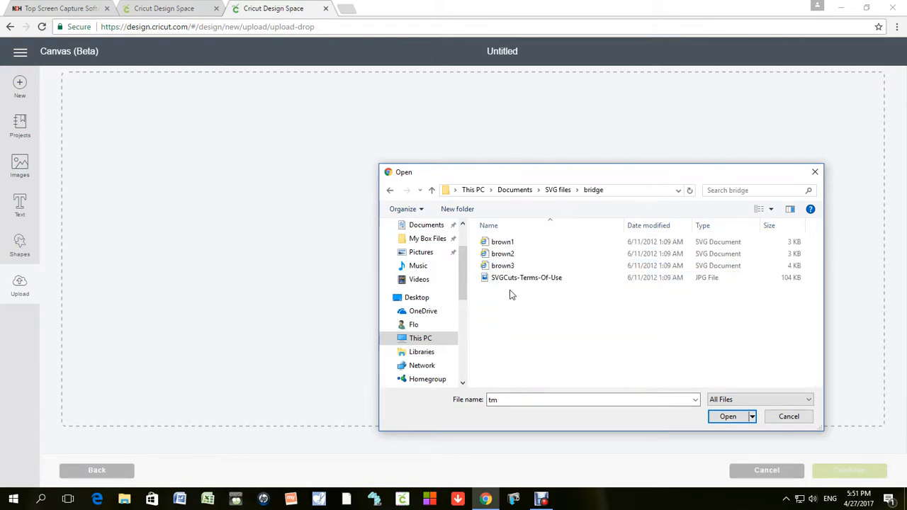
{"action": "left_click", "coordinate": [485, 243]}
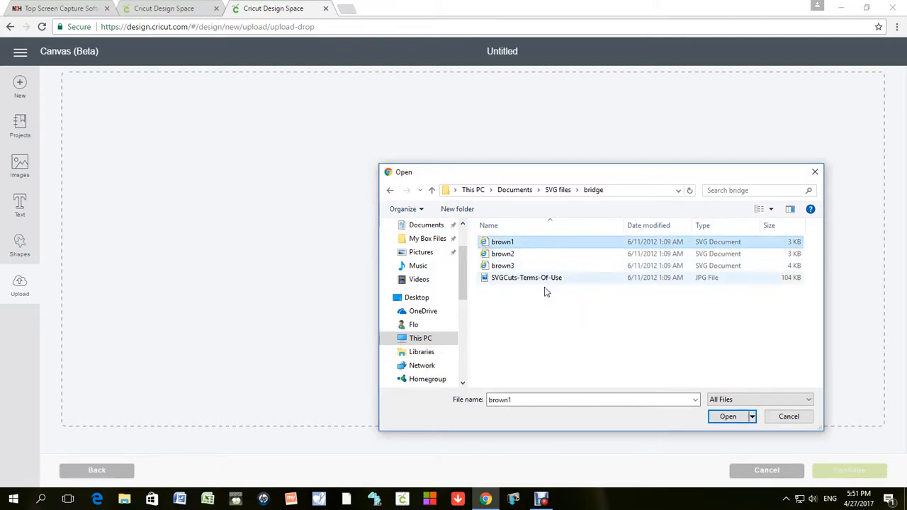
{"action": "left_click", "coordinate": [731, 420]}
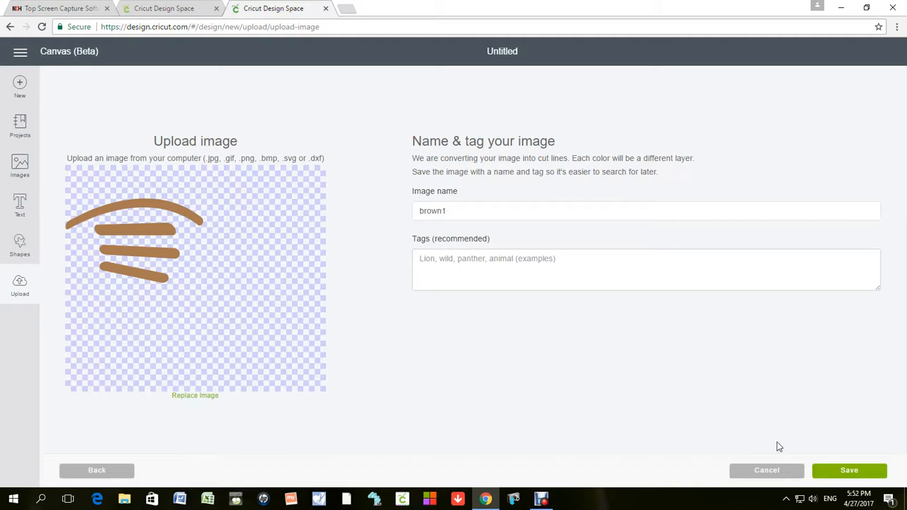
{"action": "left_click", "coordinate": [838, 473]}
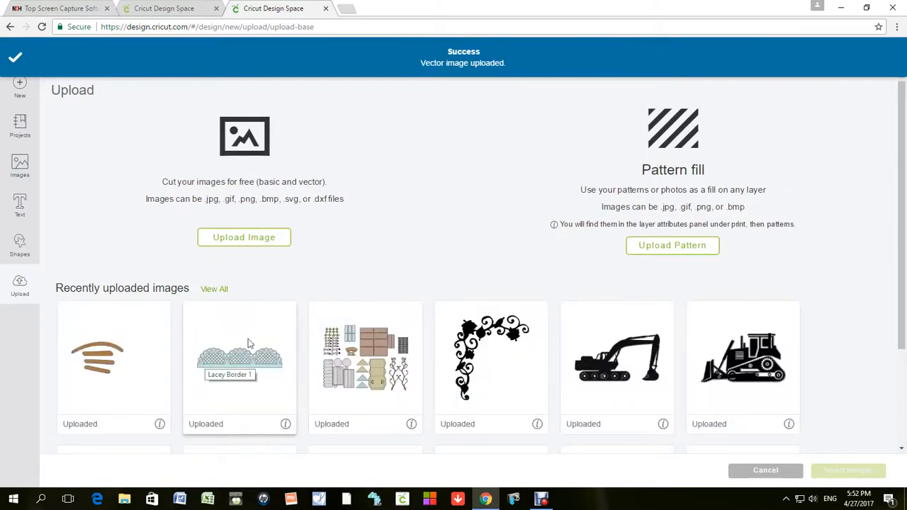
Look through the recently uploaded images, delete the brown1 image and confirm the deletion.
{"action": "scroll", "coordinate": [464, 260], "scroll_direction": "down", "scroll_amount": 1}
{"action": "scroll", "coordinate": [464, 261], "scroll_direction": "down", "scroll_amount": 1}
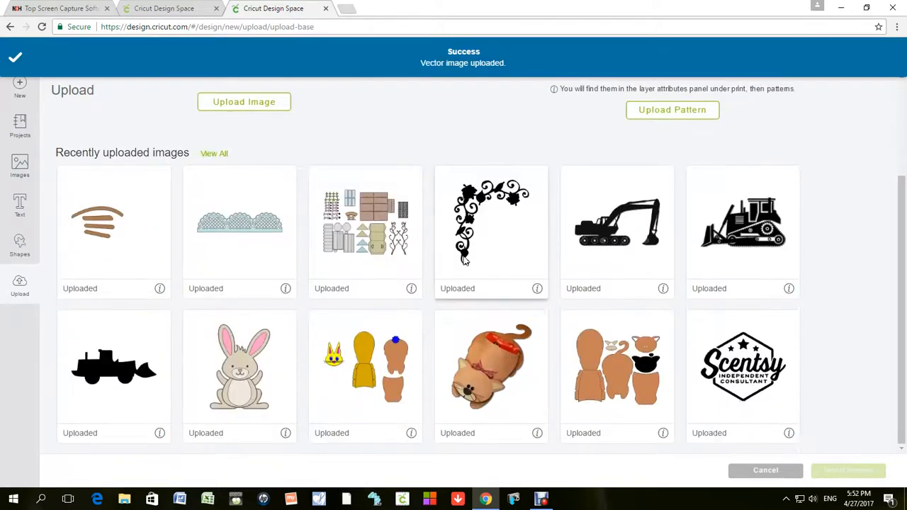
{"action": "scroll", "coordinate": [464, 260], "scroll_direction": "up", "scroll_amount": 2}
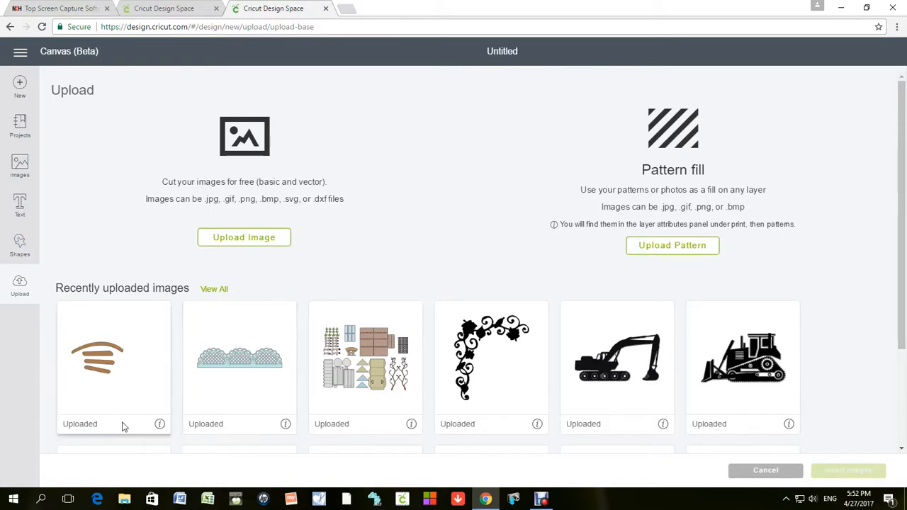
{"action": "left_click", "coordinate": [159, 426]}
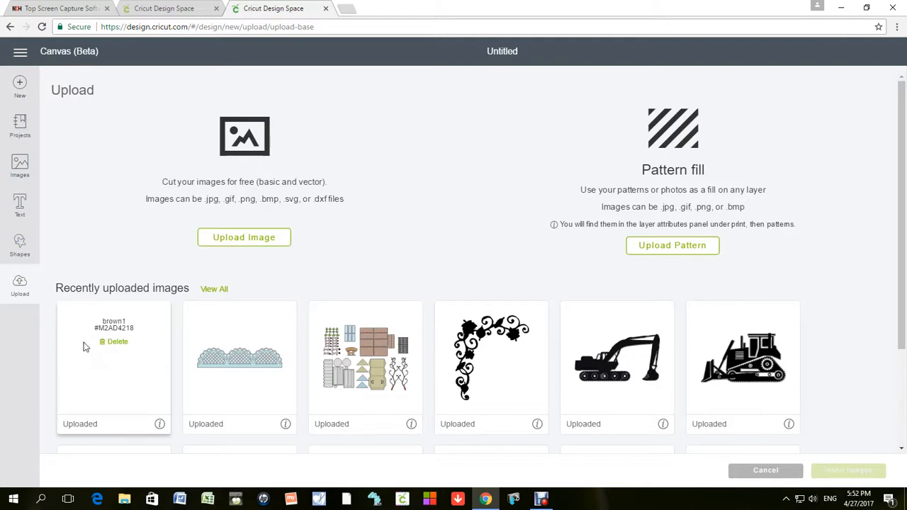
{"action": "left_click", "coordinate": [117, 342]}
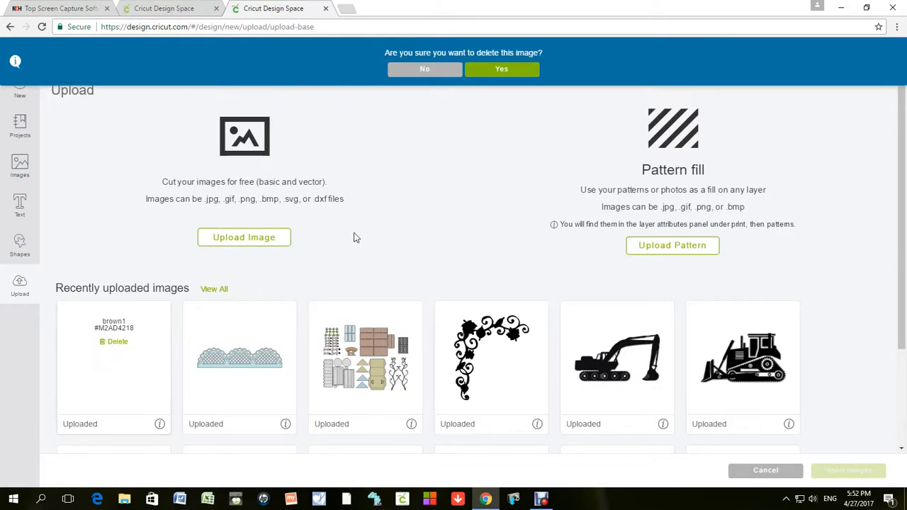
{"action": "left_click", "coordinate": [501, 69]}
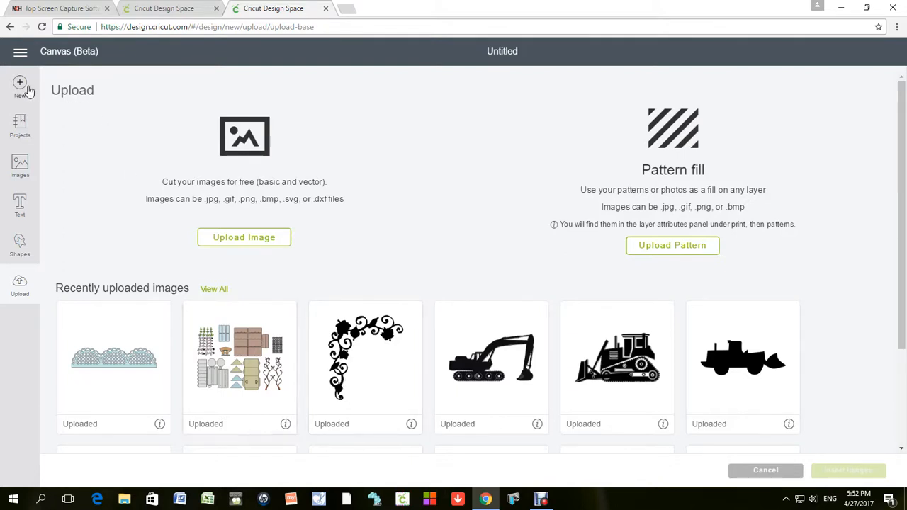
Start a new blank canvas and try the zoom up to 150% and back to 100%.
{"action": "left_click", "coordinate": [20, 85]}
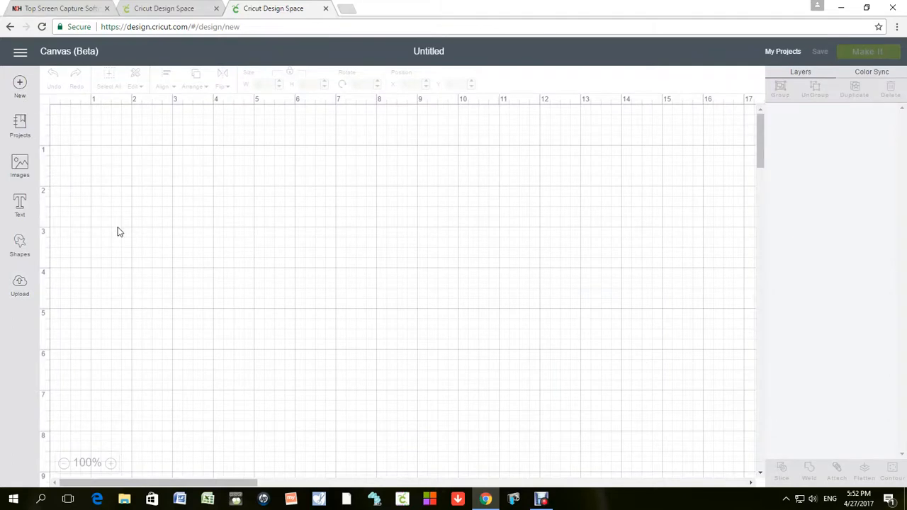
{"action": "left_click", "coordinate": [112, 464]}
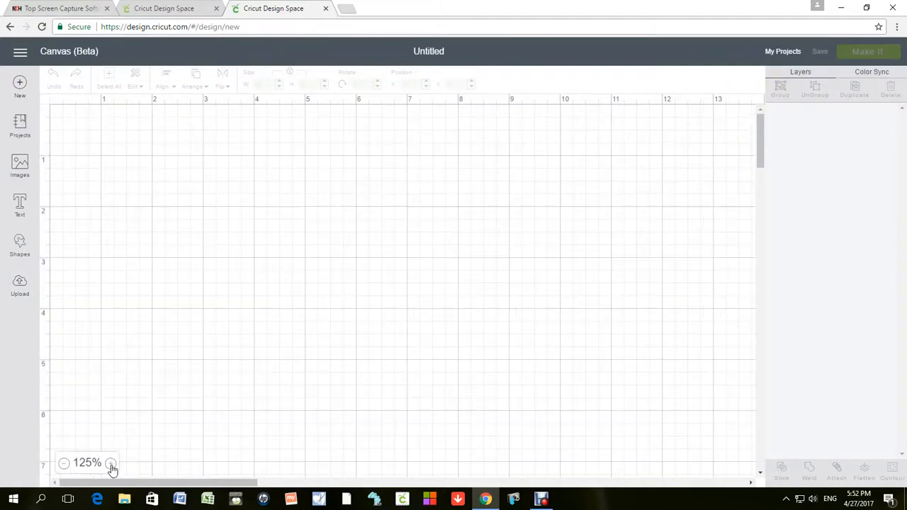
{"action": "left_click", "coordinate": [111, 464]}
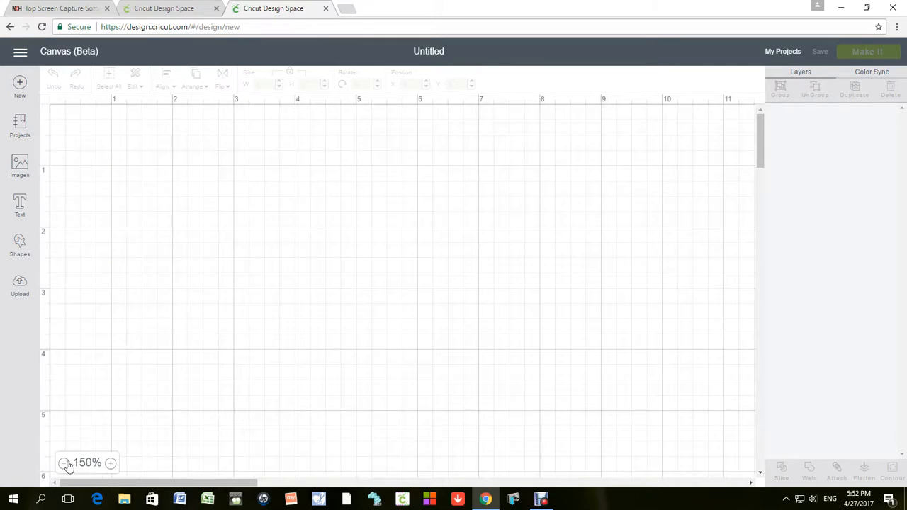
{"action": "left_click", "coordinate": [83, 464]}
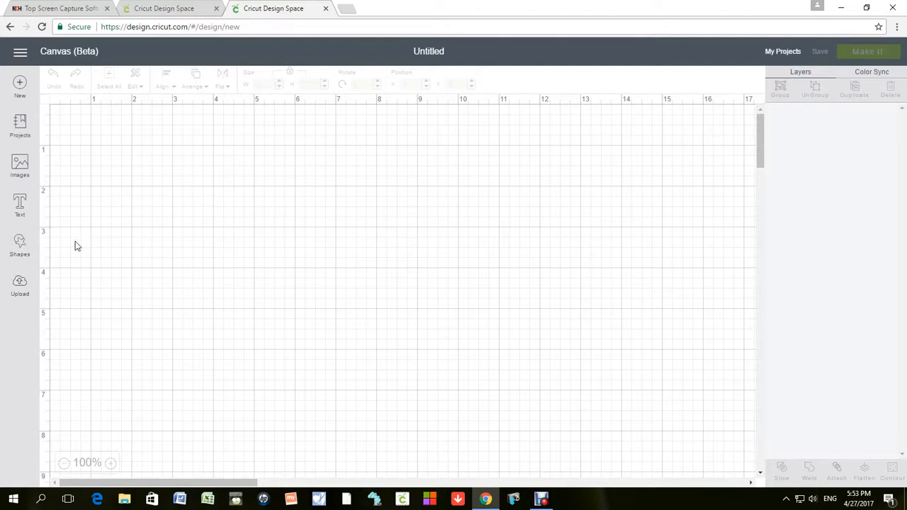
Add a square shape to the canvas and set its size to 11.5 by 11.5 inches.
{"action": "left_click", "coordinate": [19, 244]}
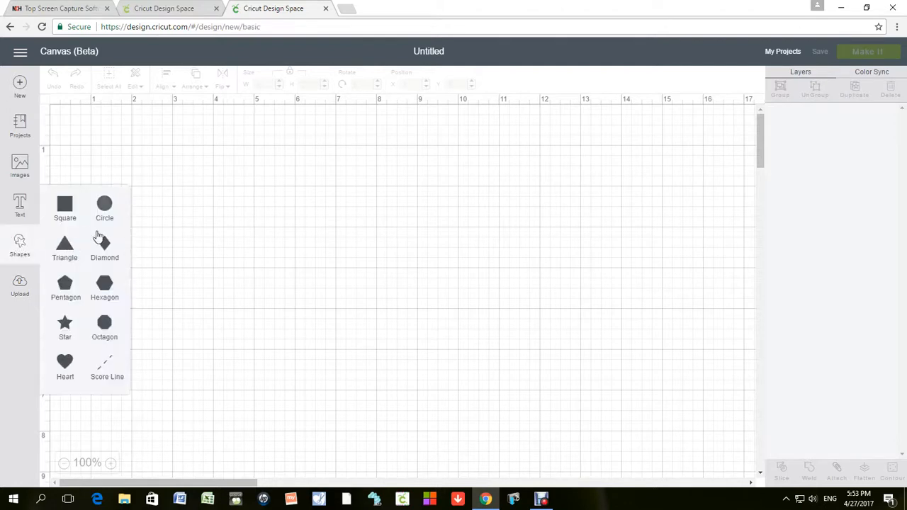
{"action": "left_click", "coordinate": [68, 207]}
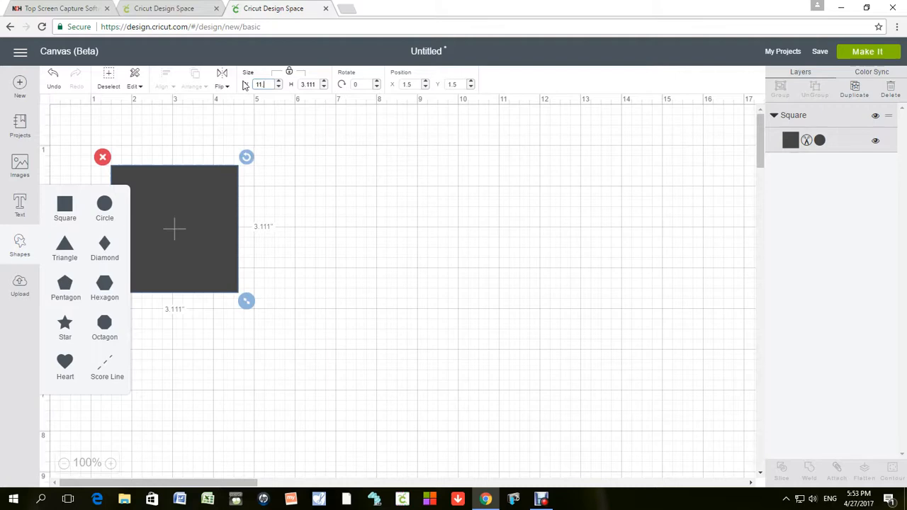
{"action": "key", "text": "Return"}
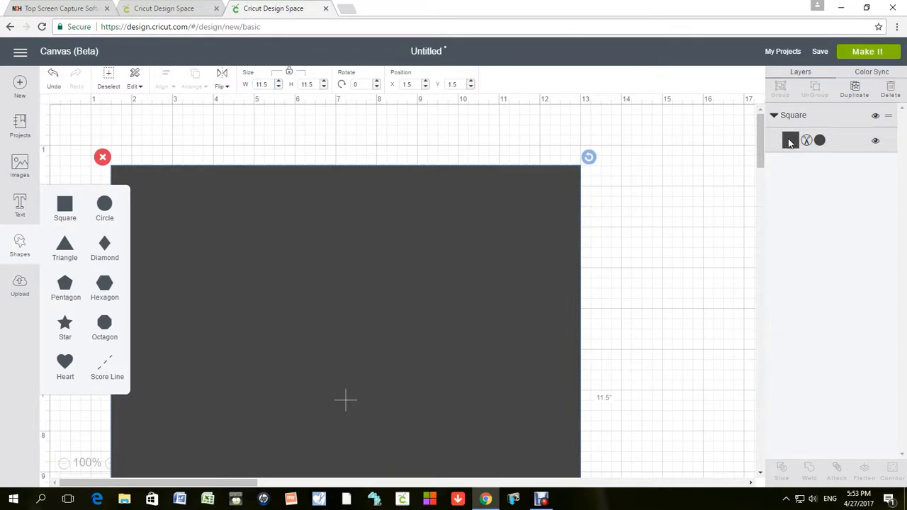
Try light basic colors on the square, including Honeysuckle, and set its cut color to the off-white #F1F0E9.
{"action": "left_click", "coordinate": [789, 140]}
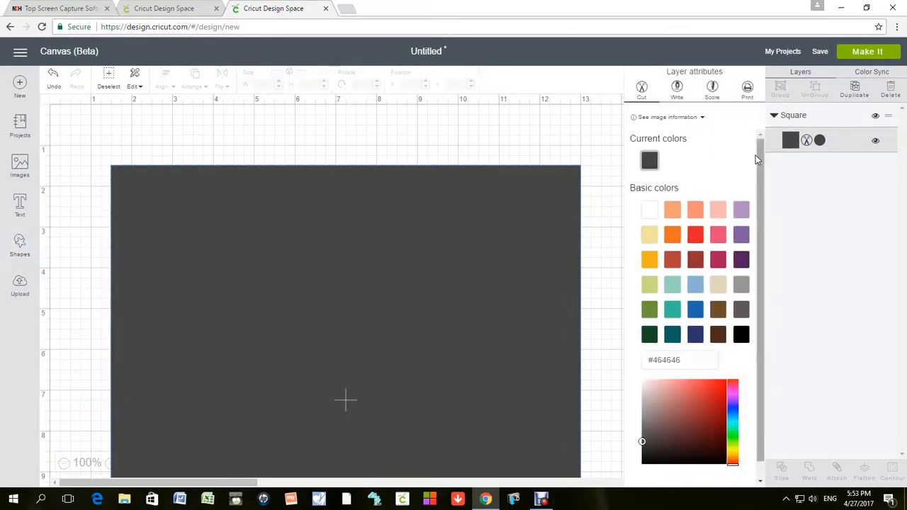
{"action": "left_click", "coordinate": [719, 213]}
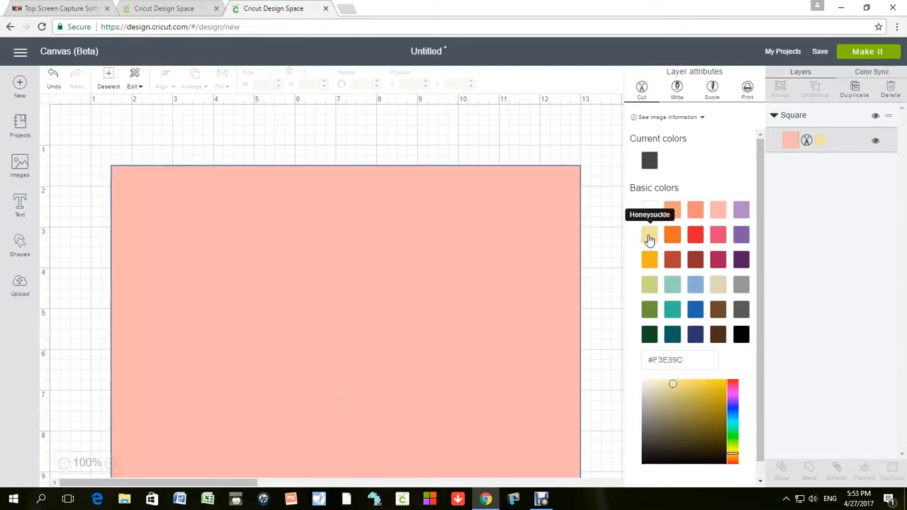
{"action": "left_click", "coordinate": [649, 237]}
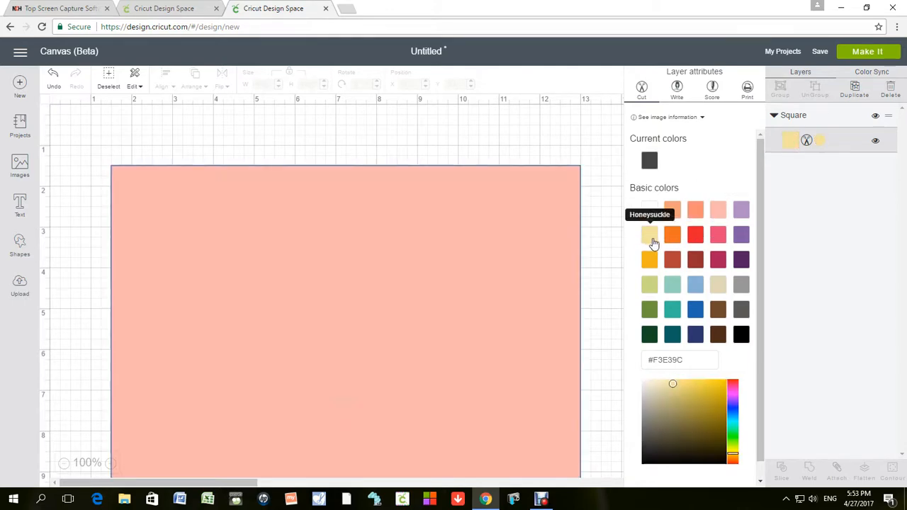
{"action": "left_click", "coordinate": [655, 382]}
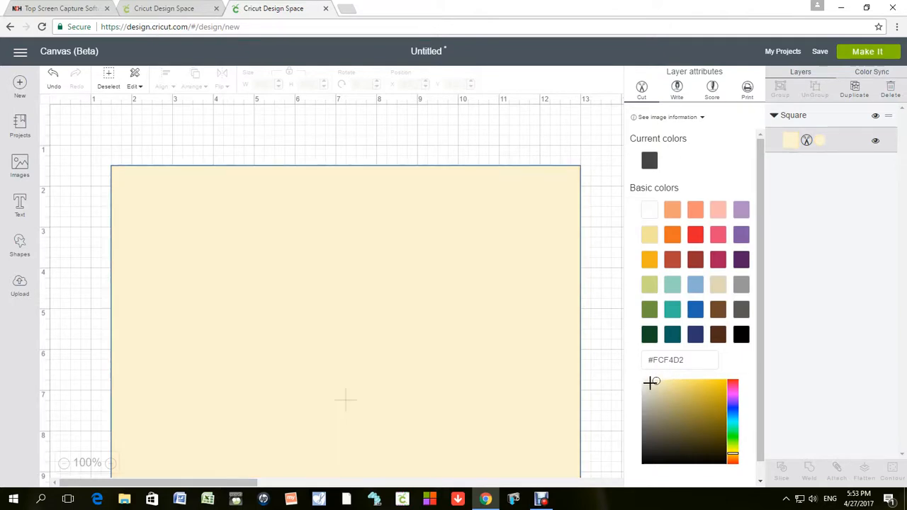
{"action": "left_click", "coordinate": [645, 384]}
{"action": "left_click", "coordinate": [644, 384]}
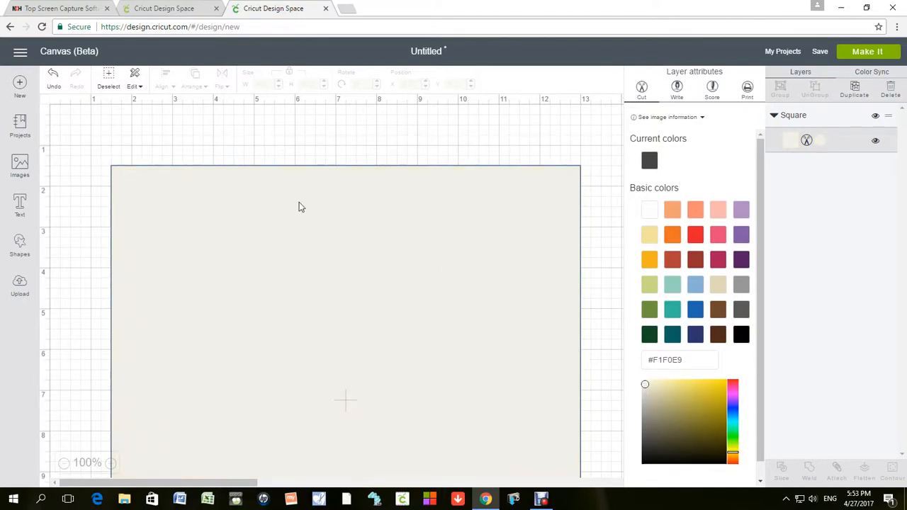
Move the square to about X 1.06, Y 1.03, check its full extent and delete it from the canvas.
{"action": "left_click_drag", "start_coordinate": [299, 206], "coordinate": [279, 189]}
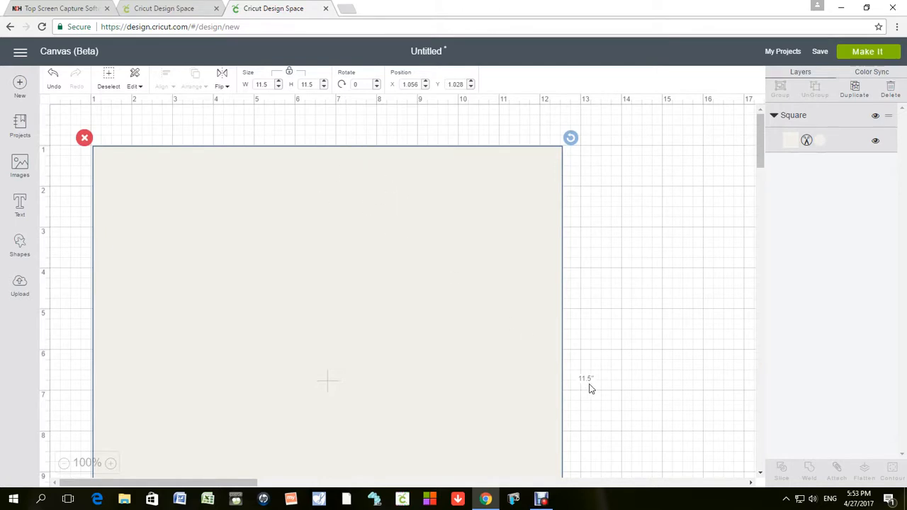
{"action": "scroll", "coordinate": [591, 386], "scroll_direction": "down", "scroll_amount": 2}
{"action": "scroll", "coordinate": [595, 331], "scroll_direction": "down", "scroll_amount": 2}
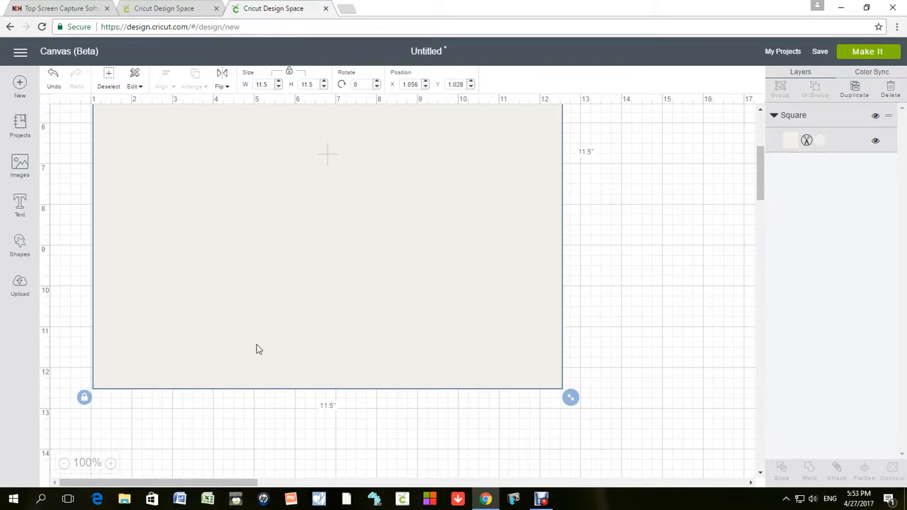
{"action": "scroll", "coordinate": [369, 314], "scroll_direction": "up", "scroll_amount": 4}
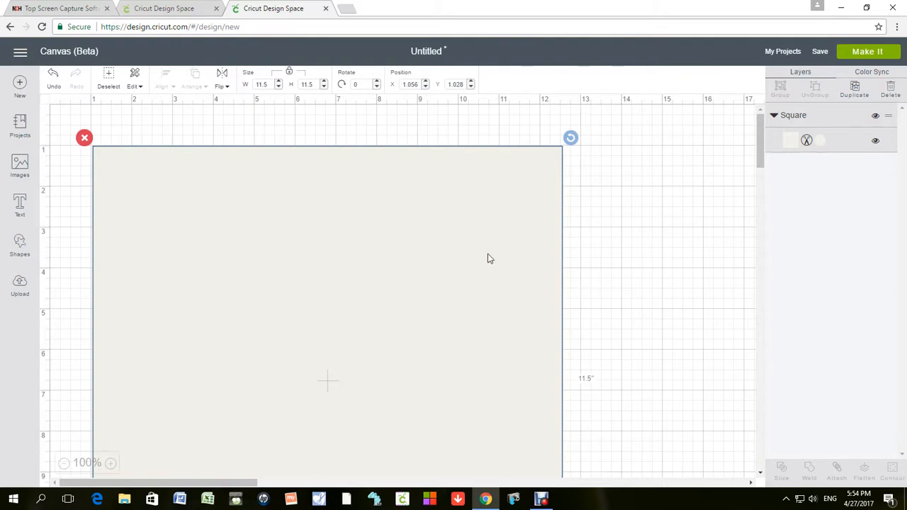
{"action": "left_click", "coordinate": [84, 137]}
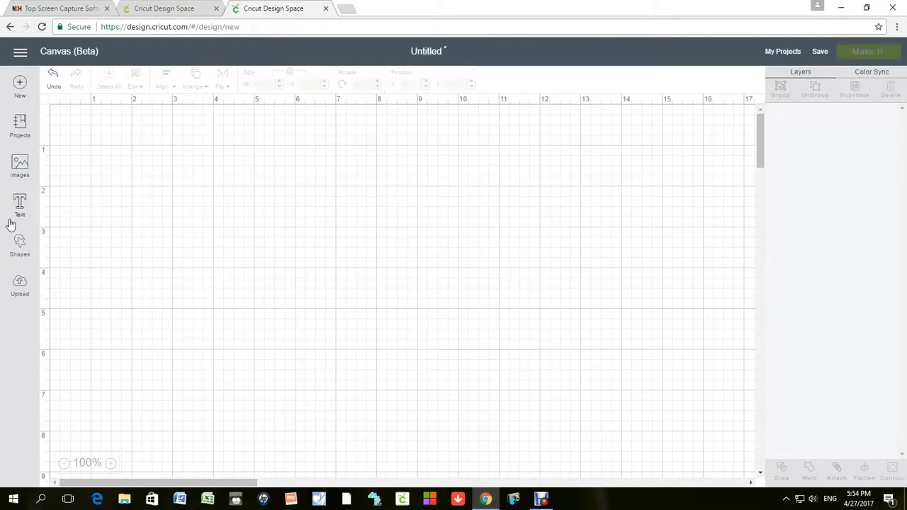
Insert the Bee image from the image library onto the canvas.
{"action": "left_click", "coordinate": [15, 165]}
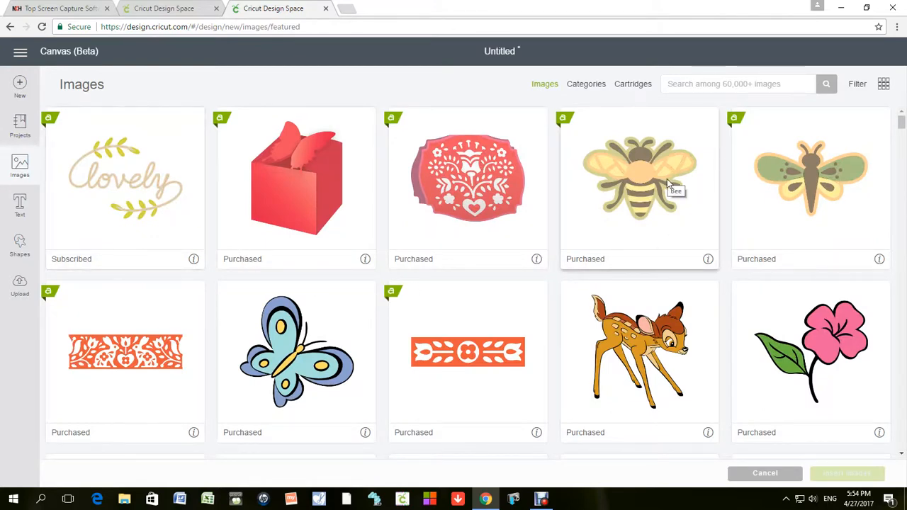
{"action": "left_click", "coordinate": [662, 220]}
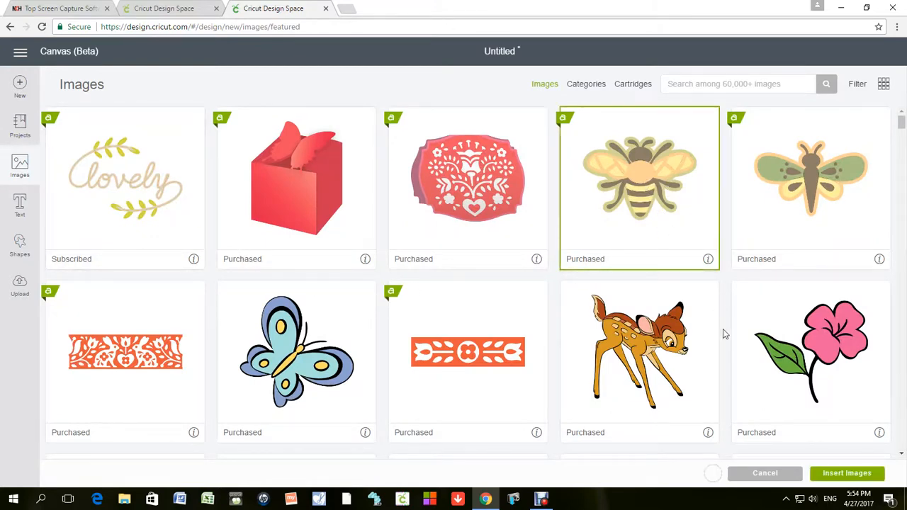
{"action": "left_click", "coordinate": [845, 474]}
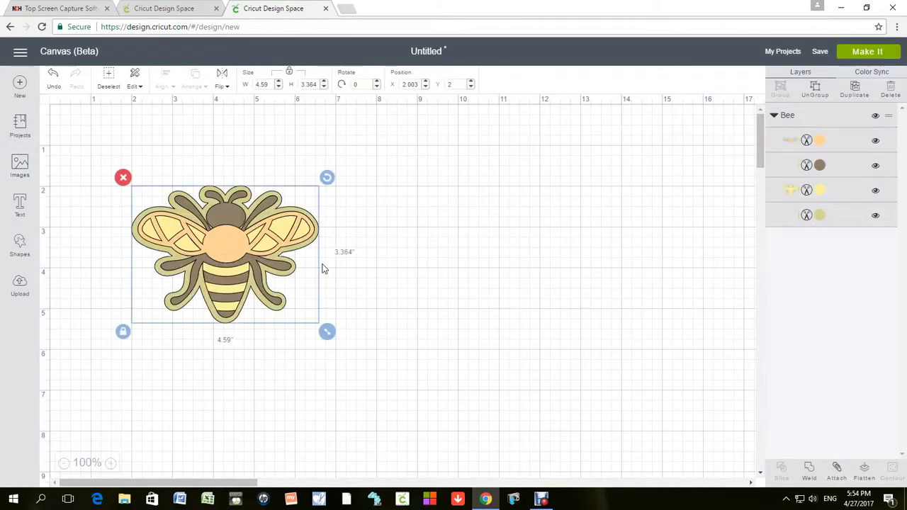
Move the bee to about X 1.03, Y 1.06 and set its width to 2.5 inches.
{"action": "left_click_drag", "start_coordinate": [252, 258], "coordinate": [212, 219]}
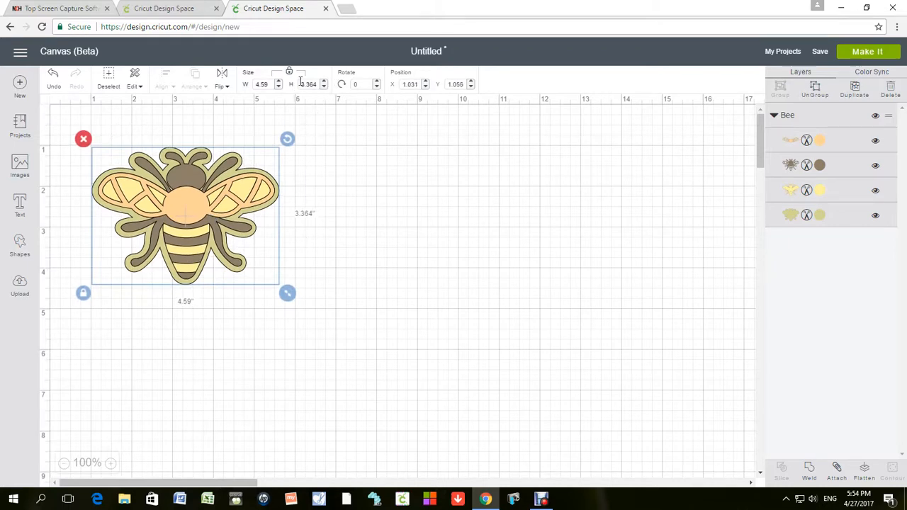
{"action": "left_click_drag", "start_coordinate": [269, 82], "coordinate": [253, 84]}
{"action": "key", "text": "Return"}
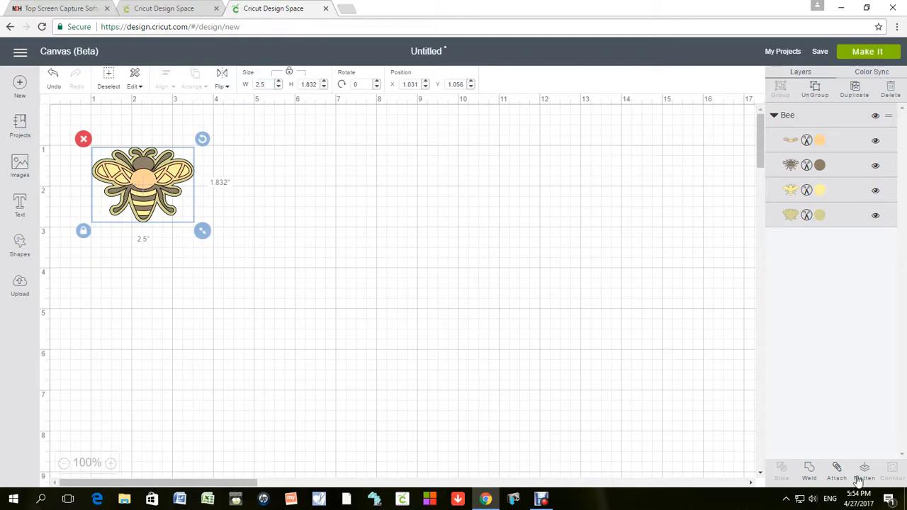
Make three copies of the bee and spread them apart on the canvas.
{"action": "left_click", "coordinate": [855, 92]}
{"action": "left_click", "coordinate": [855, 92]}
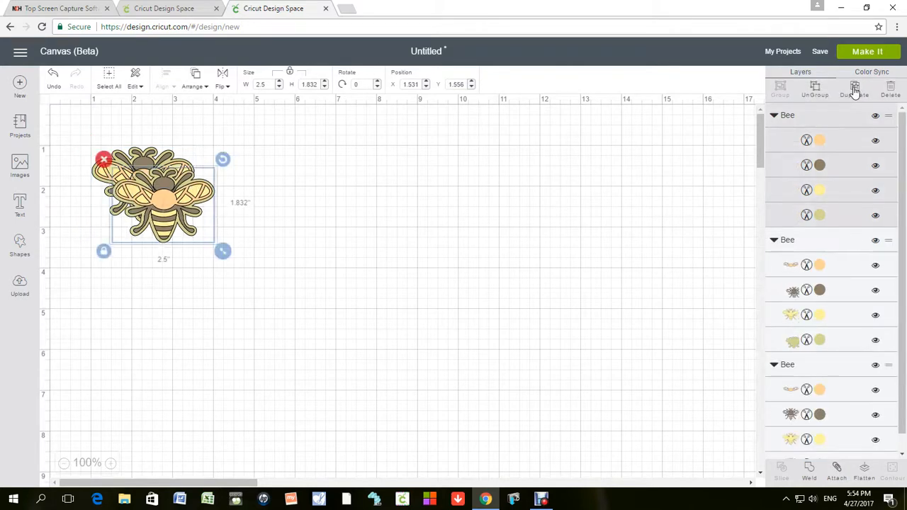
{"action": "left_click_drag", "start_coordinate": [230, 234], "coordinate": [415, 226]}
{"action": "key", "text": "ctrl+v"}
{"action": "left_click_drag", "start_coordinate": [186, 195], "coordinate": [268, 204]}
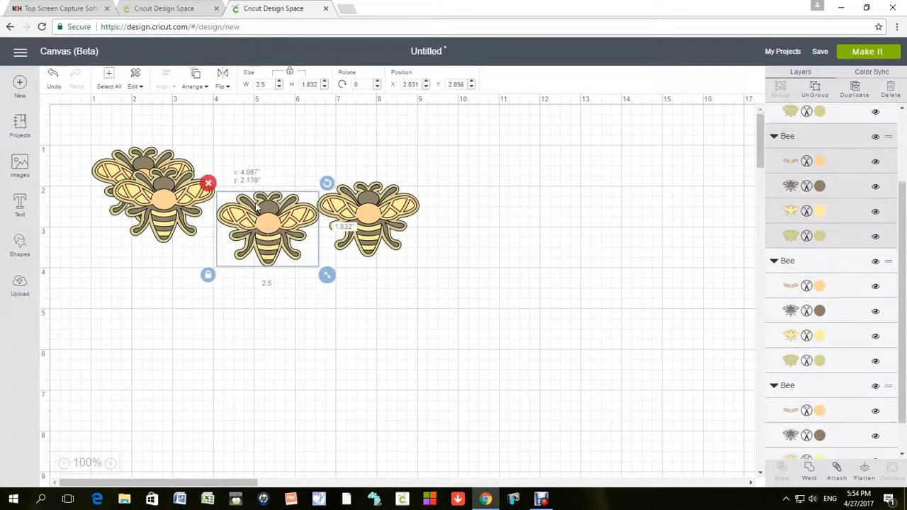
{"action": "left_click_drag", "start_coordinate": [372, 209], "coordinate": [411, 190]}
{"action": "left_click_drag", "start_coordinate": [157, 213], "coordinate": [148, 327]}
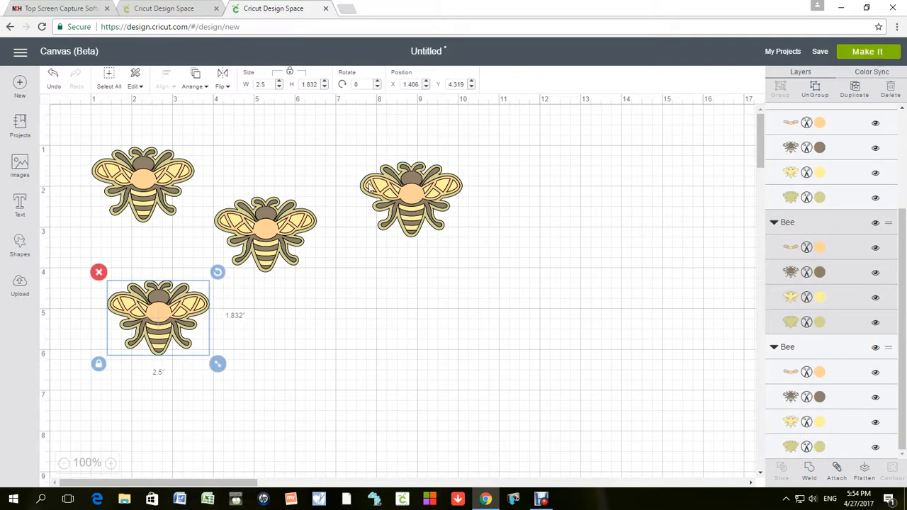
Arrange the bees in a rough row, placing the copies at about X 3.66, 6.78 and 9.98.
{"action": "left_click_drag", "start_coordinate": [405, 190], "coordinate": [503, 175]}
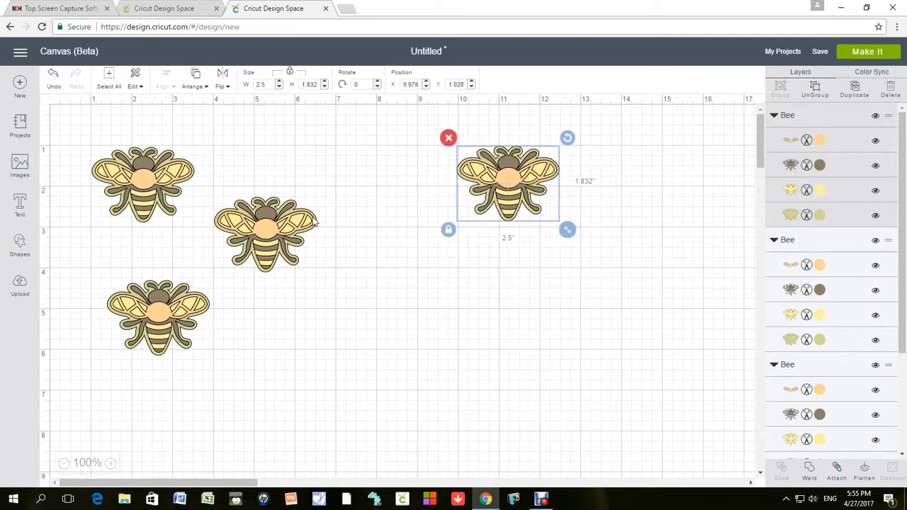
{"action": "left_click_drag", "start_coordinate": [277, 226], "coordinate": [260, 171]}
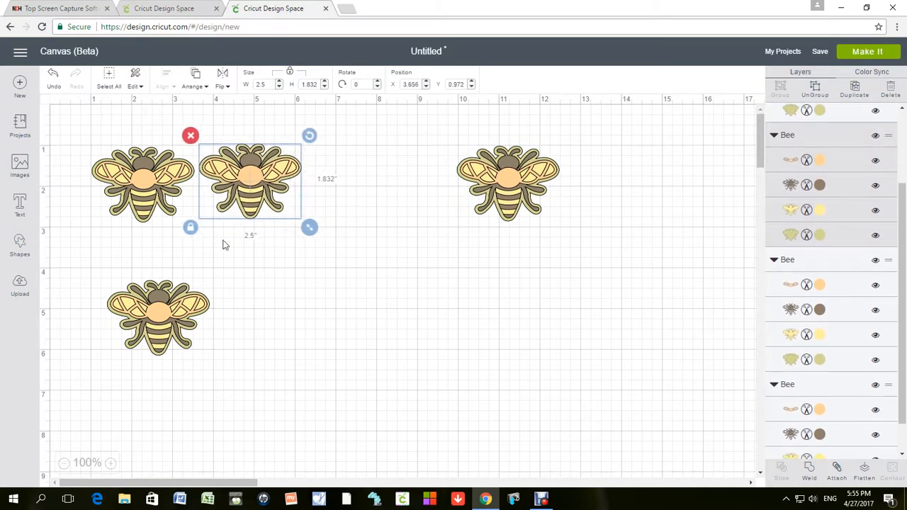
{"action": "left_click_drag", "start_coordinate": [168, 301], "coordinate": [388, 166]}
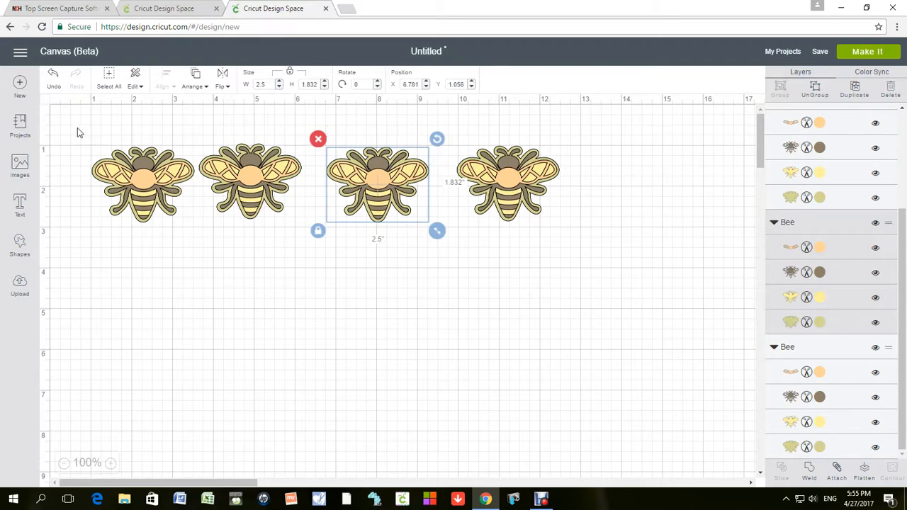
Select all four bees, align them to the top and distribute them horizontally.
{"action": "left_click_drag", "start_coordinate": [78, 129], "coordinate": [593, 245]}
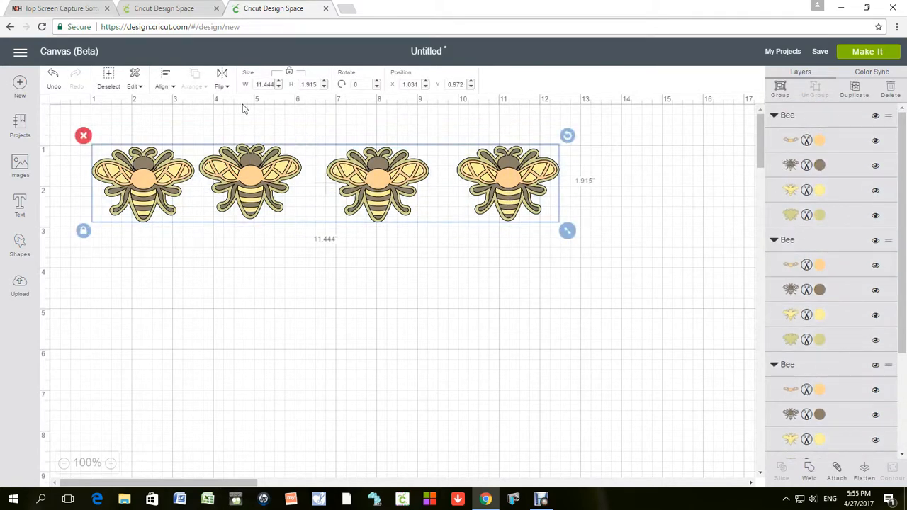
{"action": "left_click", "coordinate": [163, 85]}
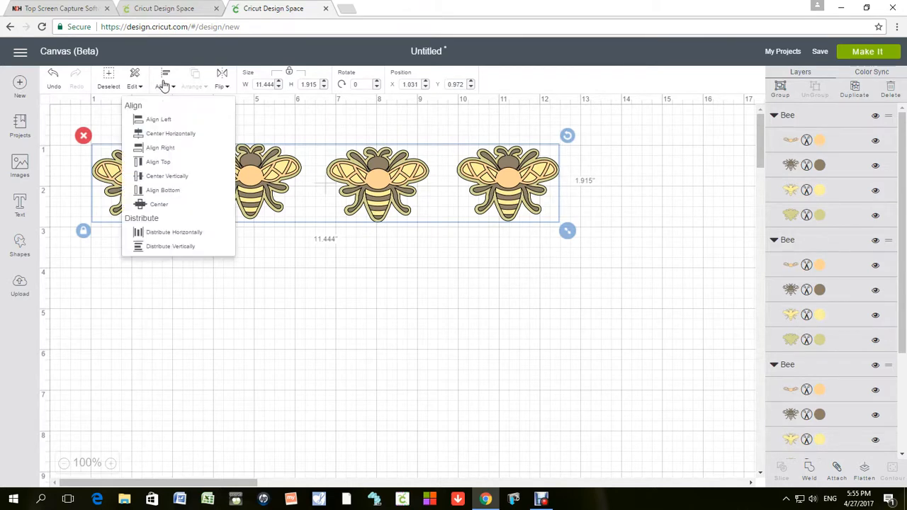
{"action": "left_click", "coordinate": [157, 162]}
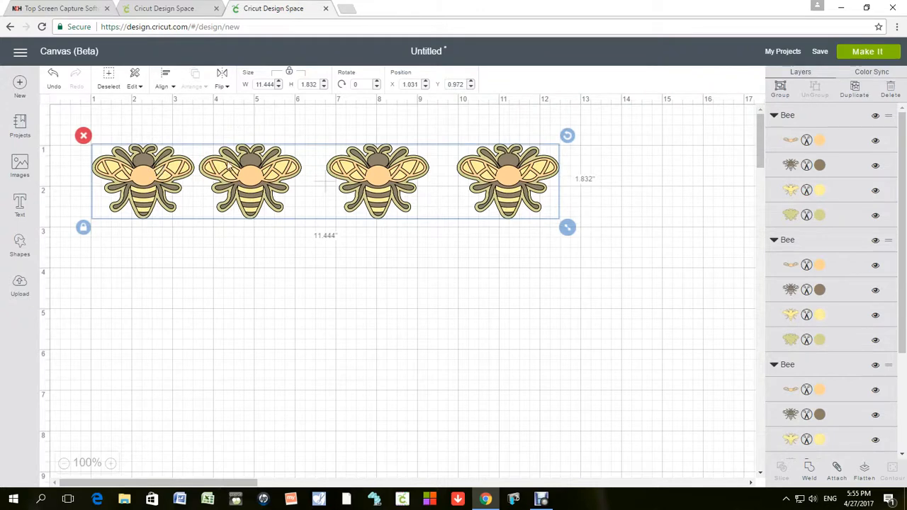
{"action": "left_click", "coordinate": [169, 89]}
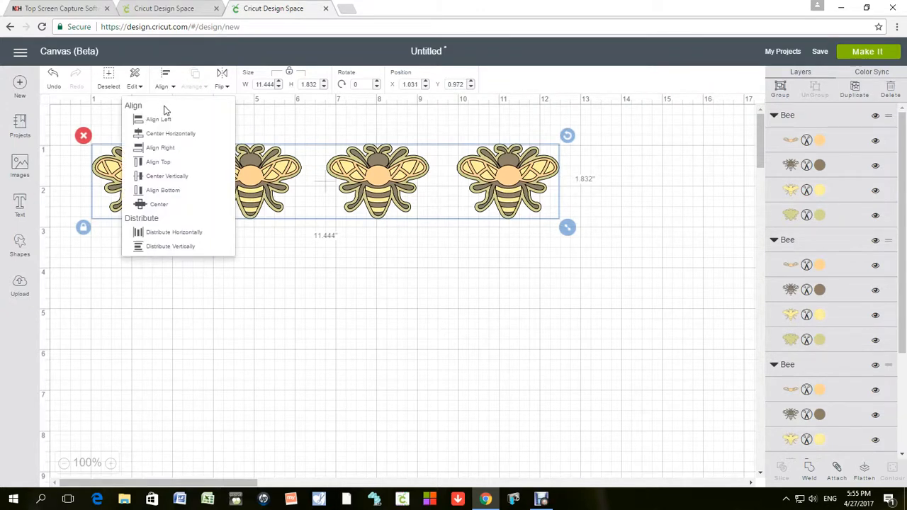
{"action": "left_click", "coordinate": [162, 234]}
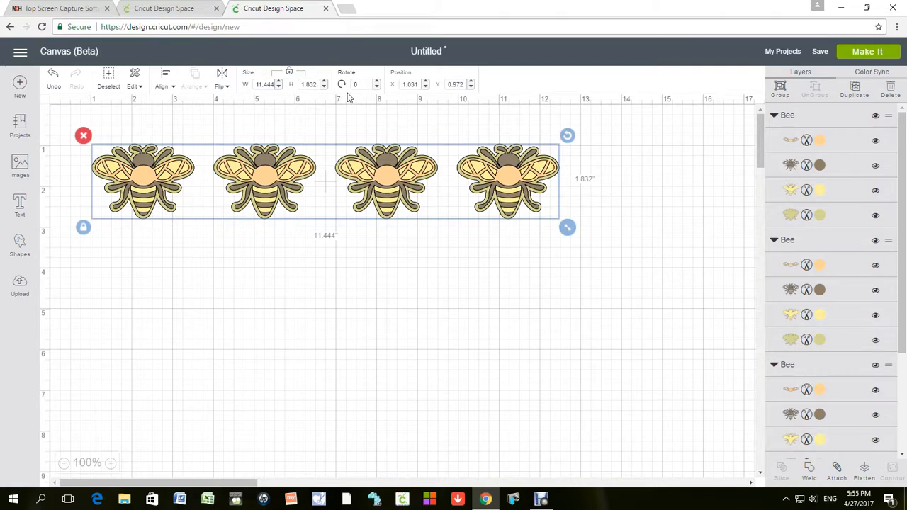
Rotate the third bee in the row clockwise in one-degree increments to beyond 16 degrees.
{"action": "left_click", "coordinate": [457, 306]}
{"action": "left_click", "coordinate": [405, 199]}
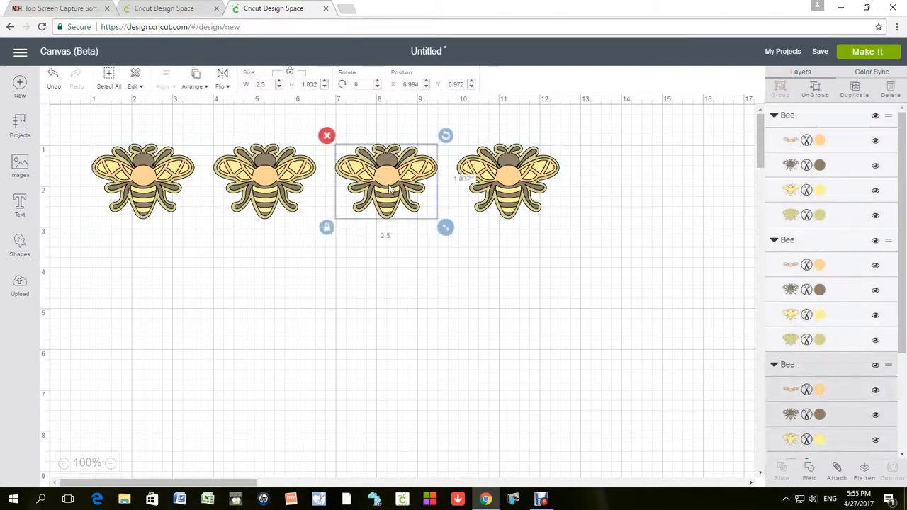
{"action": "left_click", "coordinate": [379, 83]}
{"action": "left_click", "coordinate": [379, 83]}
{"action": "left_click", "coordinate": [379, 83]}
{"action": "left_click", "coordinate": [379, 83]}
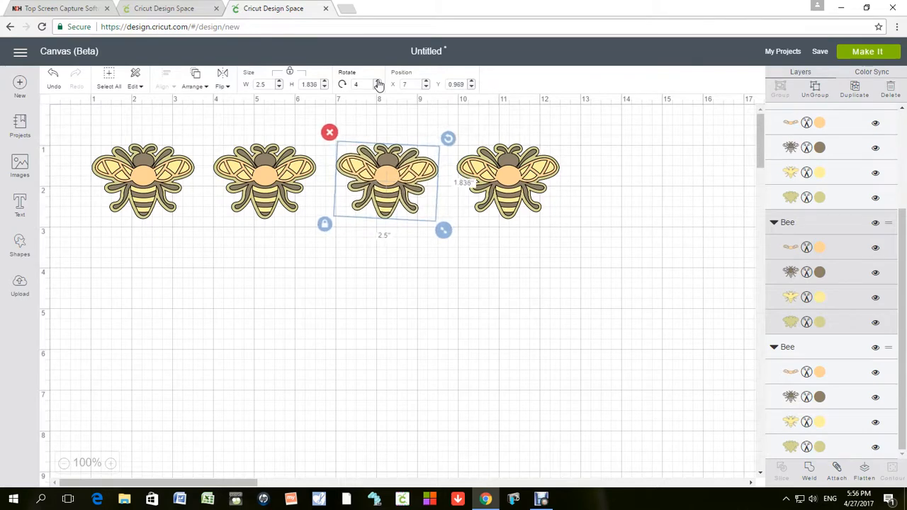
{"action": "left_click", "coordinate": [379, 83]}
{"action": "left_click", "coordinate": [379, 83]}
{"action": "left_click", "coordinate": [379, 83]}
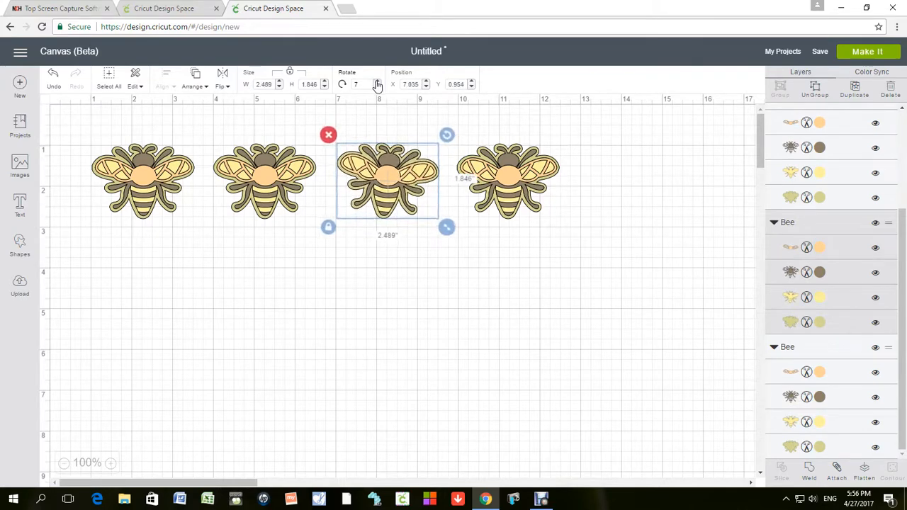
{"action": "left_click", "coordinate": [379, 83]}
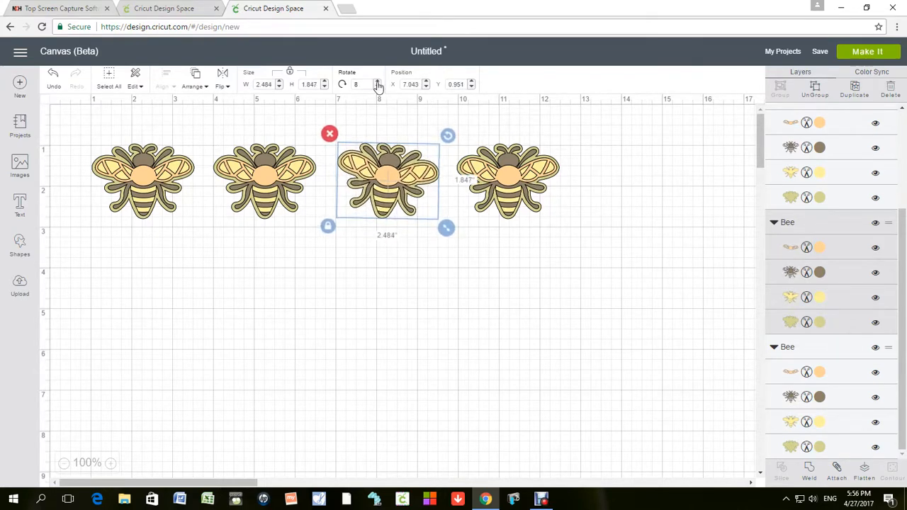
{"action": "left_click", "coordinate": [379, 83]}
{"action": "left_click", "coordinate": [379, 83]}
{"action": "left_click", "coordinate": [379, 83]}
{"action": "left_click", "coordinate": [379, 83]}
{"action": "left_click", "coordinate": [379, 83]}
{"action": "left_click", "coordinate": [379, 83]}
{"action": "left_click", "coordinate": [379, 83]}
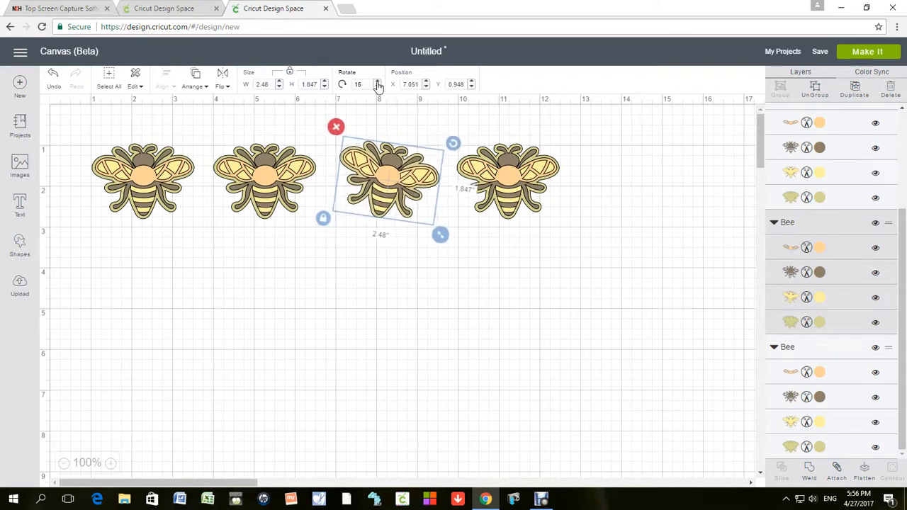
{"action": "left_click", "coordinate": [379, 83]}
{"action": "left_click", "coordinate": [379, 83]}
{"action": "left_click", "coordinate": [379, 83]}
{"action": "left_click", "coordinate": [379, 83]}
{"action": "left_click", "coordinate": [379, 83]}
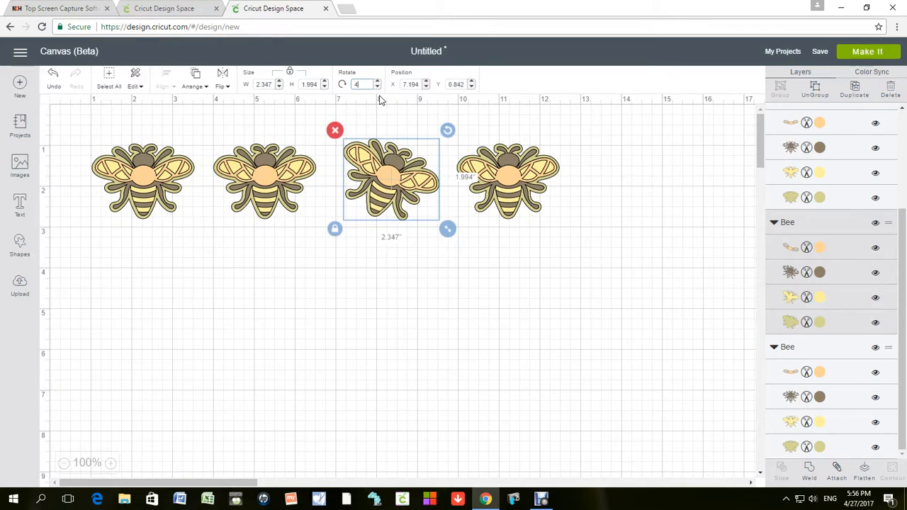
Set the third bee's rotation to 45 degrees and turn it freehand to about 67.5 degrees.
{"action": "type", "text": "45"}
{"action": "key", "text": "Return"}
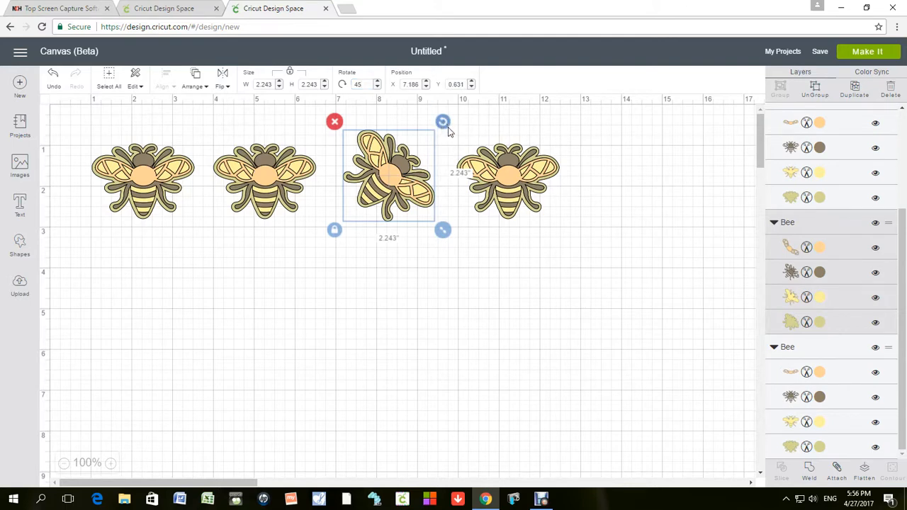
{"action": "left_click_drag", "start_coordinate": [449, 134], "coordinate": [423, 150]}
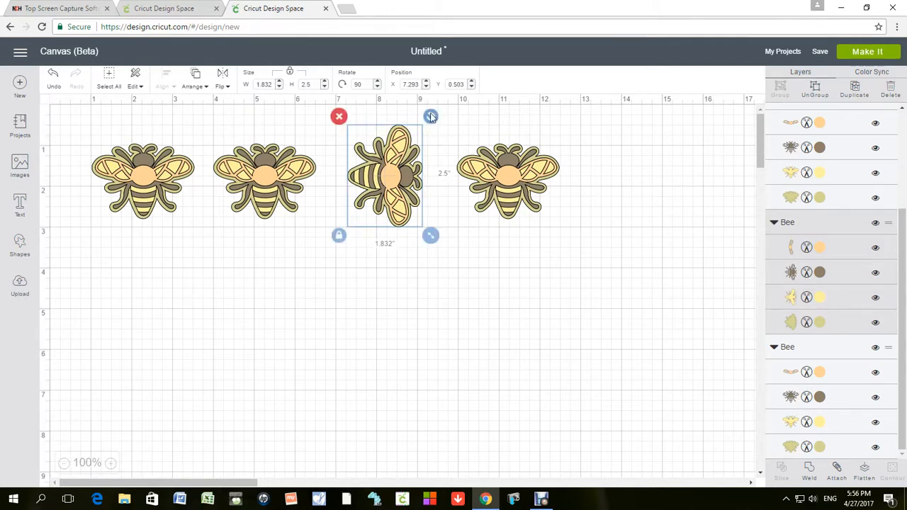
{"action": "mouse_move", "coordinate": [430, 116]}
{"action": "left_mouse_down"}
{"action": "mouse_move", "coordinate": [412, 105]}
{"action": "mouse_move", "coordinate": [417, 115]}
{"action": "left_mouse_up"}
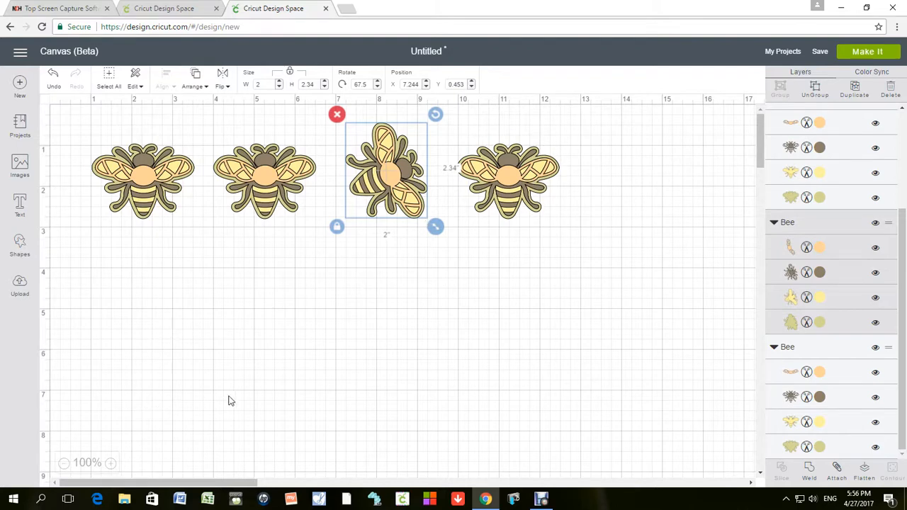
Open the cutting preview with the project's mats.
{"action": "scroll", "coordinate": [362, 422], "scroll_direction": "down", "scroll_amount": 3}
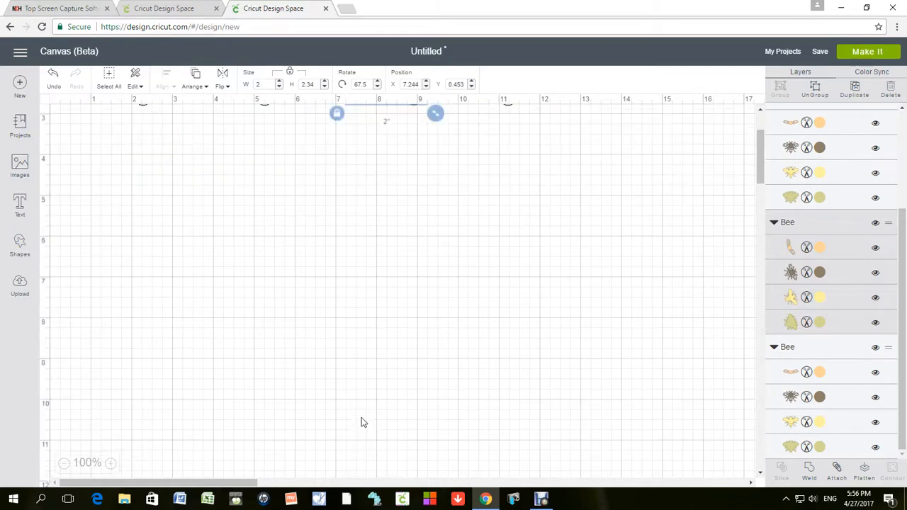
{"action": "scroll", "coordinate": [361, 421], "scroll_direction": "up", "scroll_amount": 3}
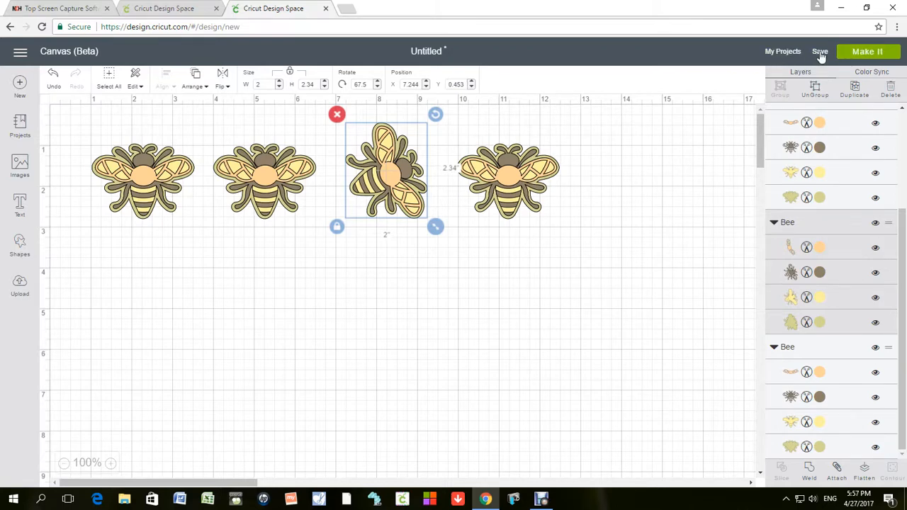
{"action": "left_click", "coordinate": [859, 50]}
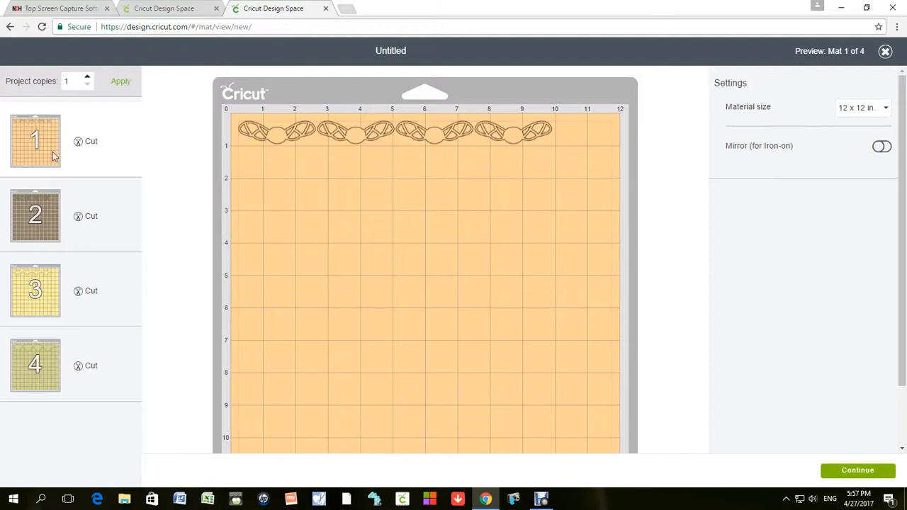
Continue to the machine setup and edit mat 1, moving its first wing piece straight down to about 2.2 inches.
{"action": "left_click", "coordinate": [842, 471]}
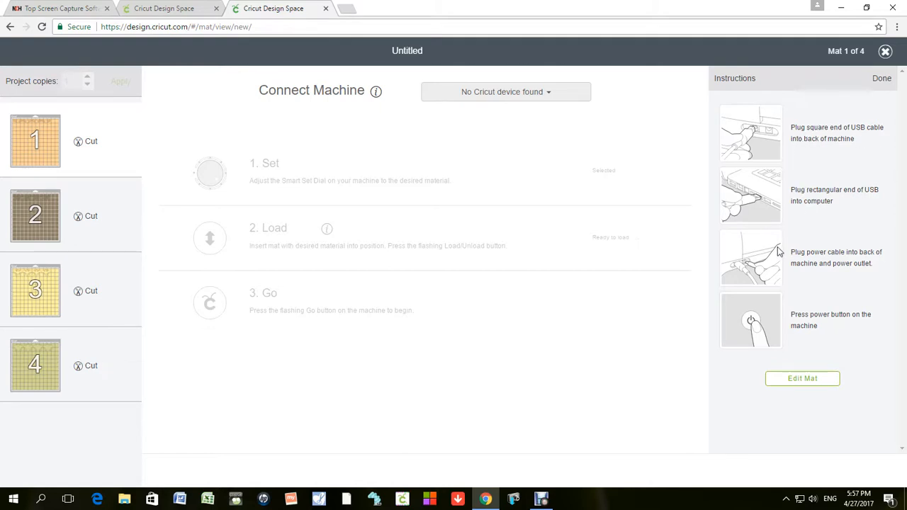
{"action": "left_click", "coordinate": [802, 379]}
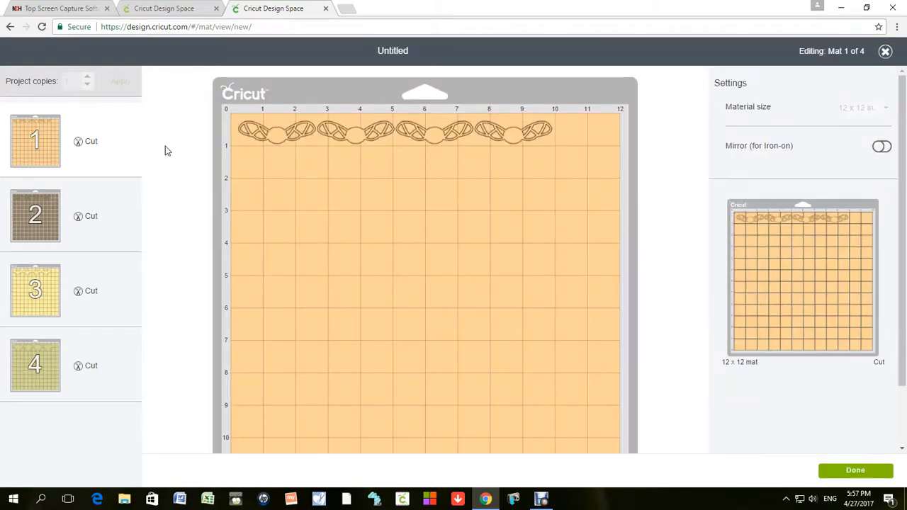
{"action": "left_click_drag", "start_coordinate": [271, 132], "coordinate": [269, 192]}
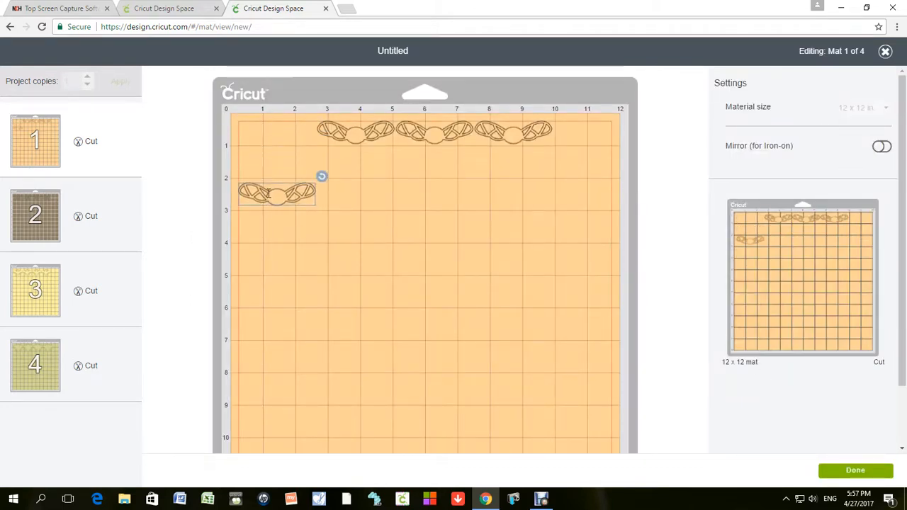
Edit mat 2, moving the third and fourth bee pieces below the first one at about 3.1 and 5.6 inches down the mat.
{"action": "left_click", "coordinate": [28, 224]}
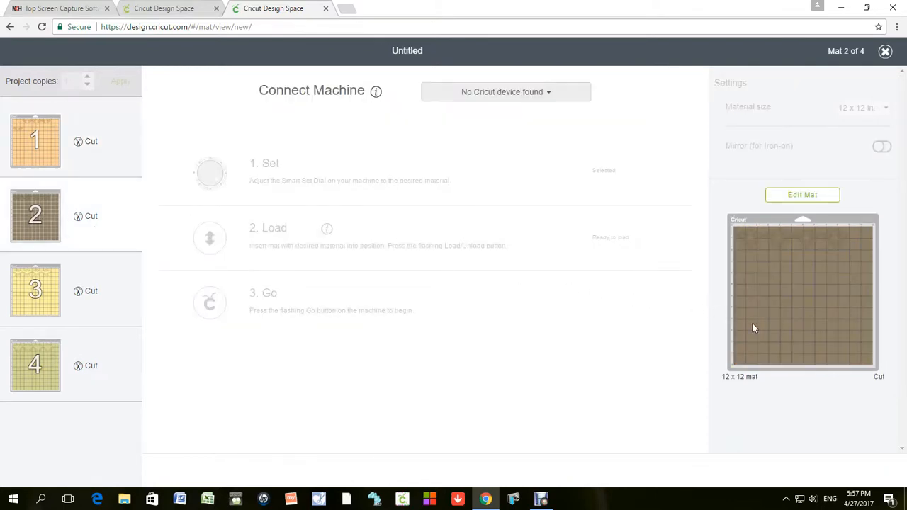
{"action": "left_click", "coordinate": [801, 196]}
{"action": "left_click_drag", "start_coordinate": [438, 147], "coordinate": [274, 243]}
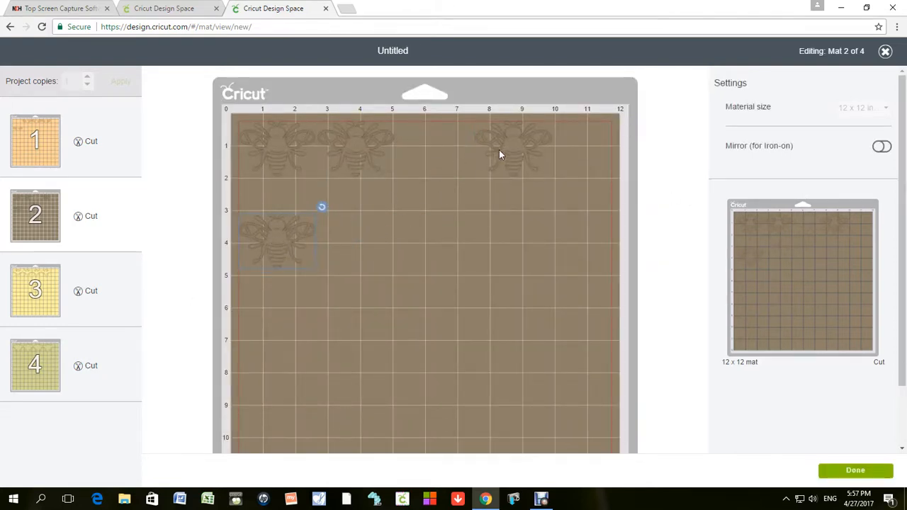
{"action": "left_click_drag", "start_coordinate": [498, 154], "coordinate": [270, 319]}
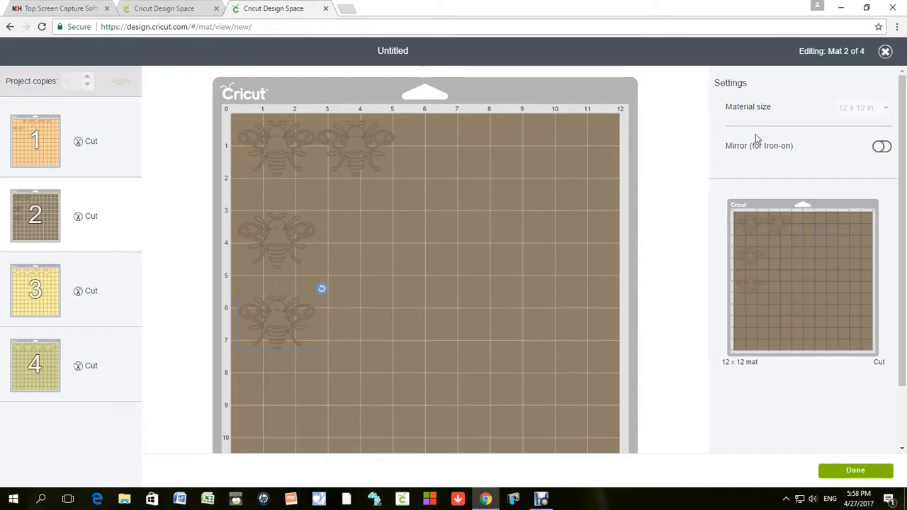
{"action": "left_click", "coordinate": [858, 472]}
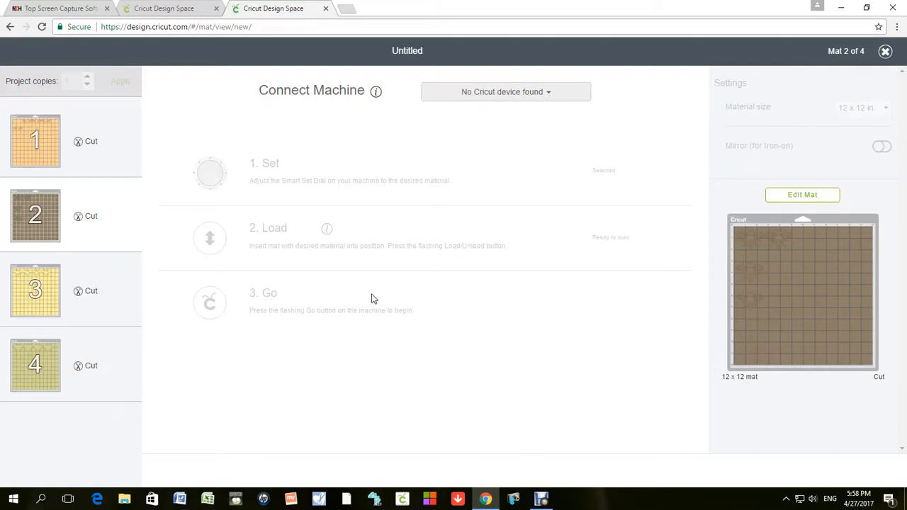
Cancel the cut, confirm the cancellation and return to the canvas with the four bees.
{"action": "left_click", "coordinate": [885, 52]}
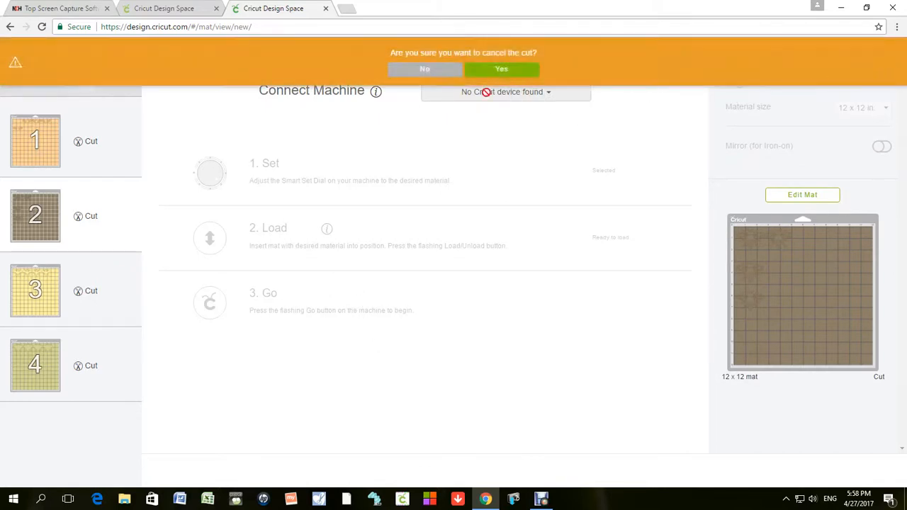
{"action": "left_click", "coordinate": [492, 70]}
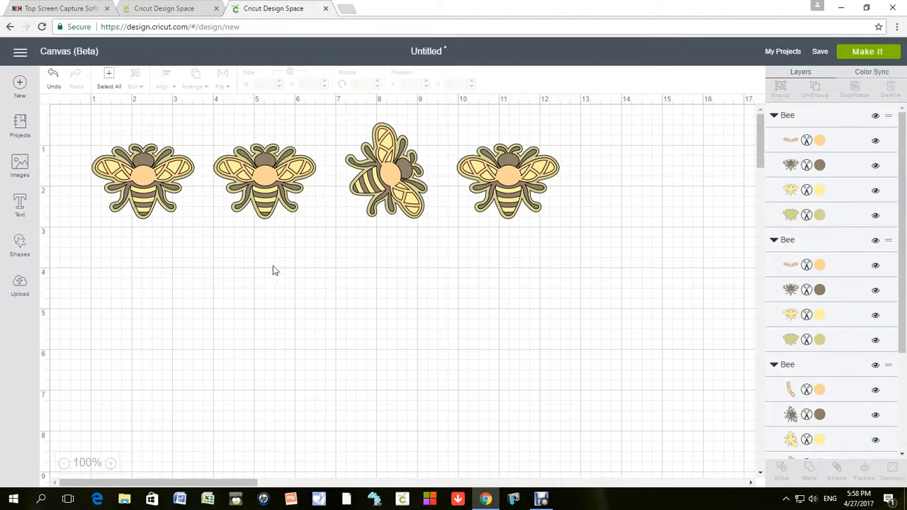
Open the second of the two saved projects named "box cards fancy drop downs" from My Projects on the canvas.
{"action": "left_click", "coordinate": [782, 51]}
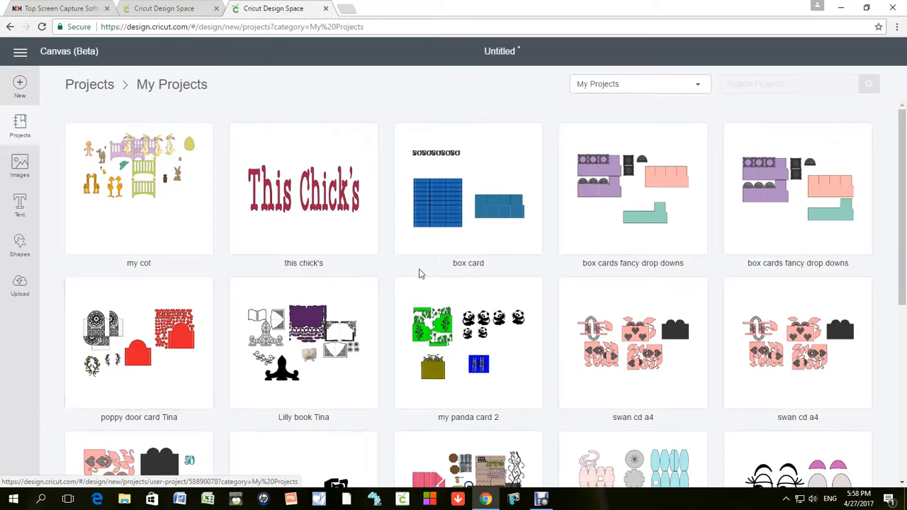
{"action": "left_click", "coordinate": [782, 185]}
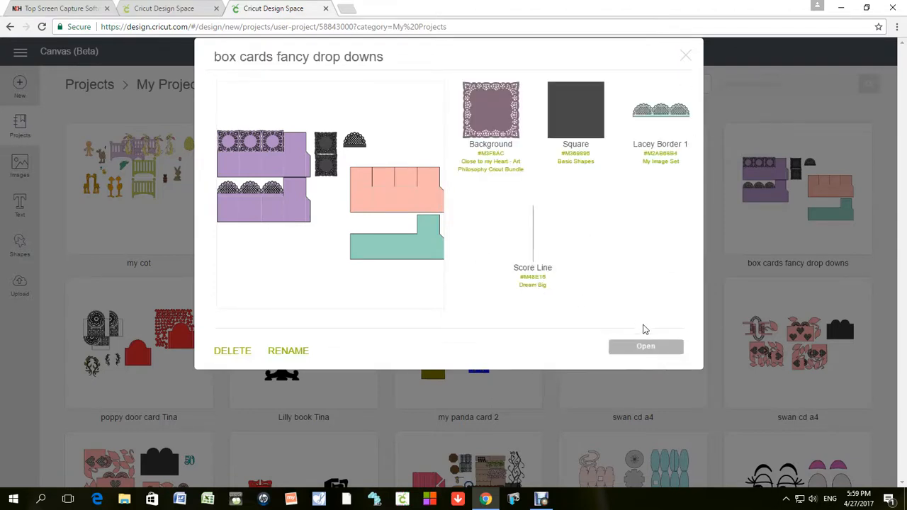
{"action": "left_click", "coordinate": [646, 348]}
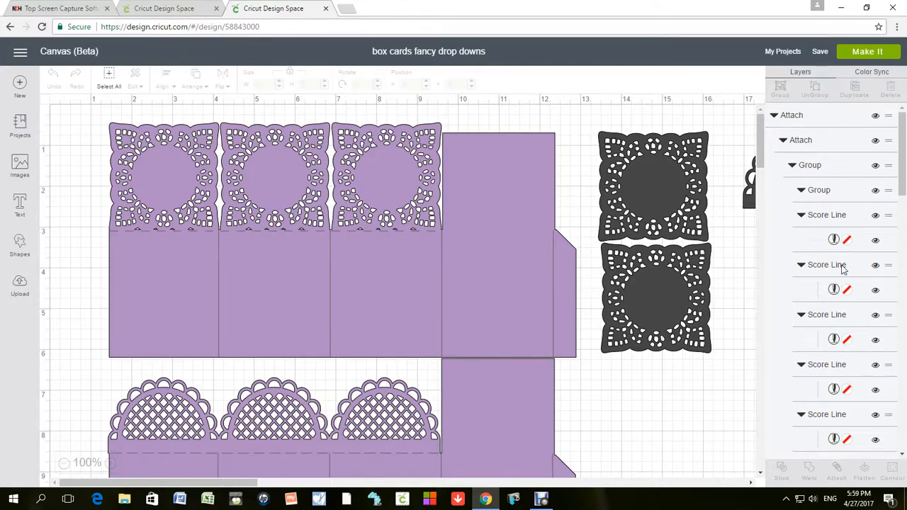
Examine the box card project's color groups in Color Sync, its layer list and the pieces laid out across the canvas.
{"action": "left_click", "coordinate": [863, 77]}
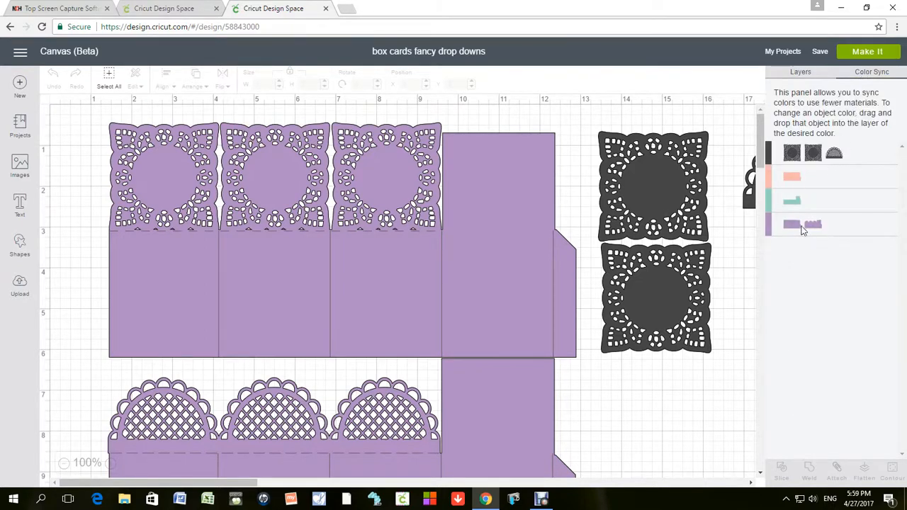
{"action": "left_click", "coordinate": [801, 77]}
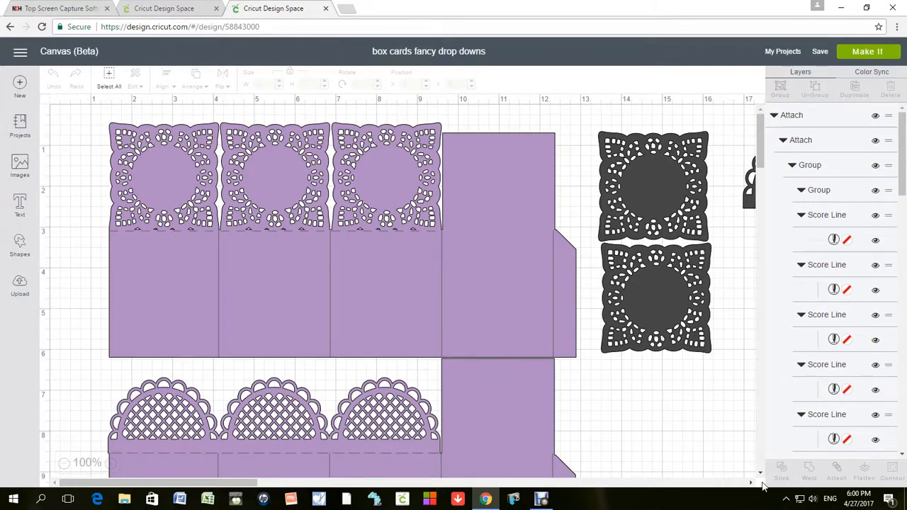
{"action": "scroll", "coordinate": [760, 472], "scroll_direction": "down", "scroll_amount": 5}
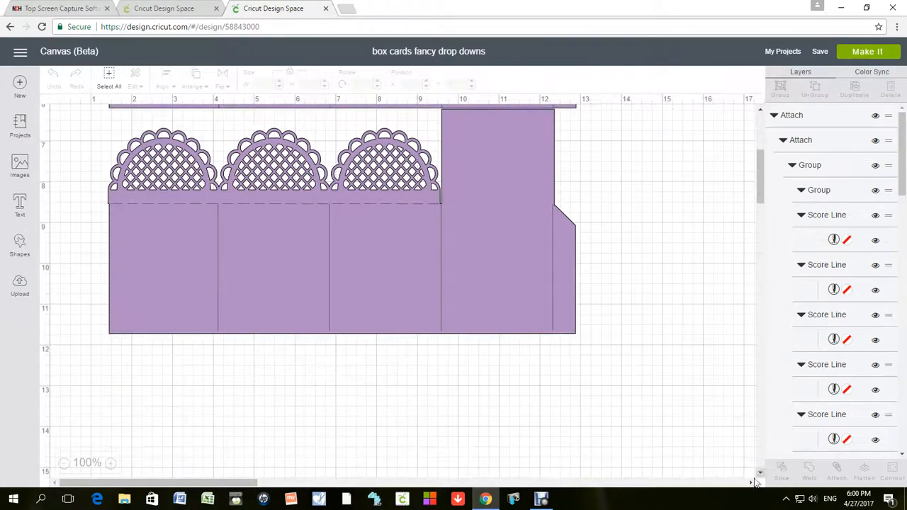
{"action": "scroll", "coordinate": [750, 483], "scroll_direction": "right", "scroll_amount": 4}
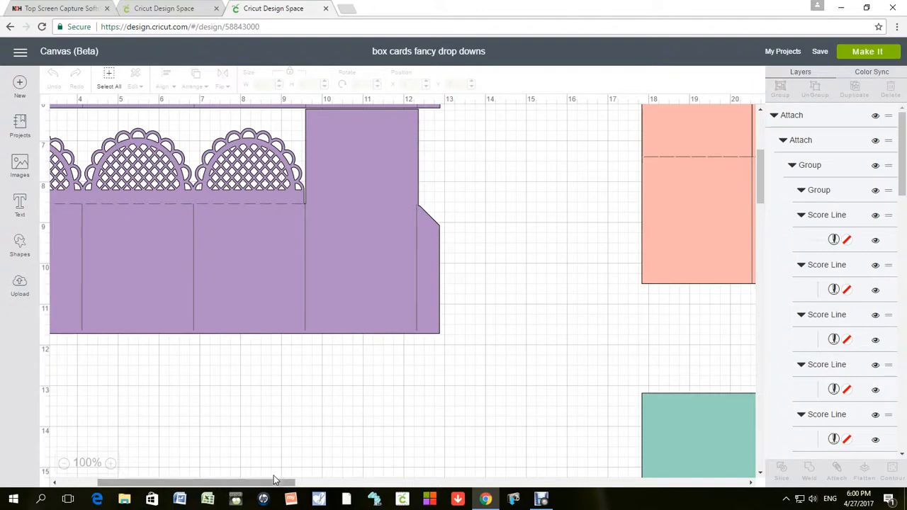
{"action": "left_click_drag", "start_coordinate": [275, 483], "coordinate": [205, 482]}
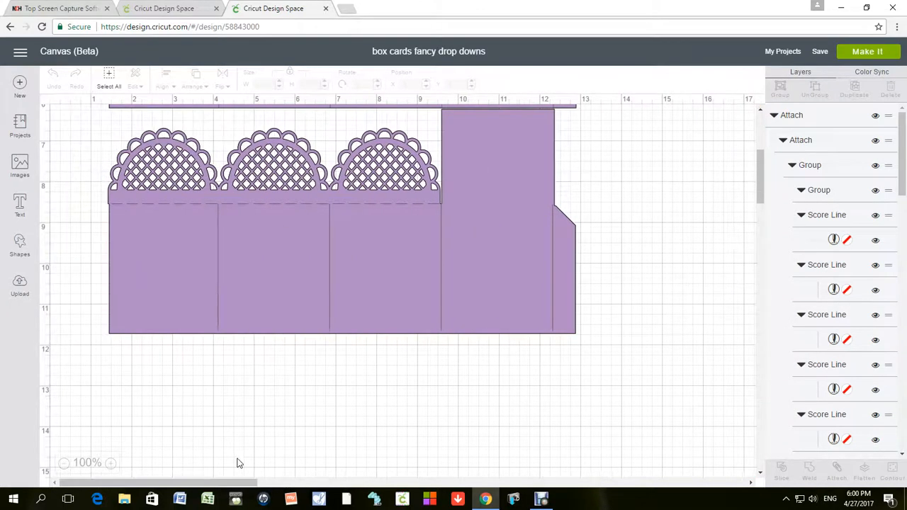
{"action": "scroll", "coordinate": [248, 453], "scroll_direction": "up", "scroll_amount": 4}
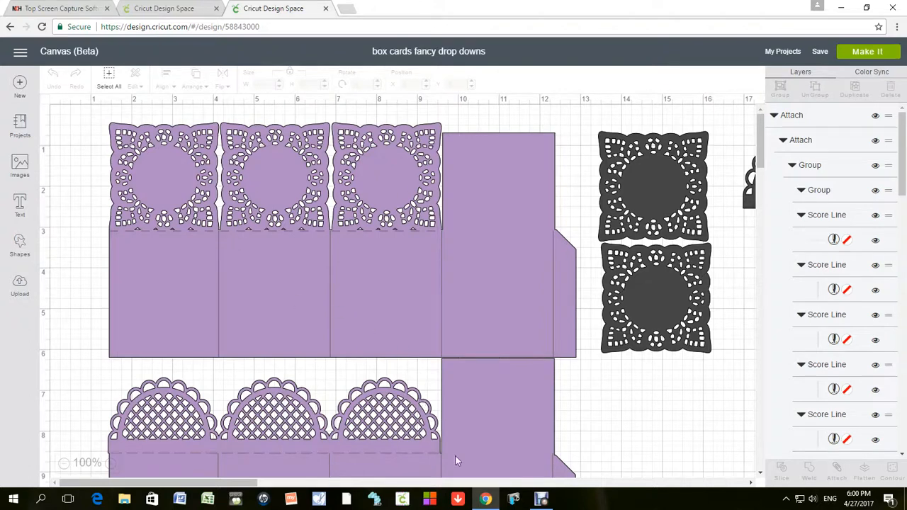
{"action": "left_click", "coordinate": [541, 499]}
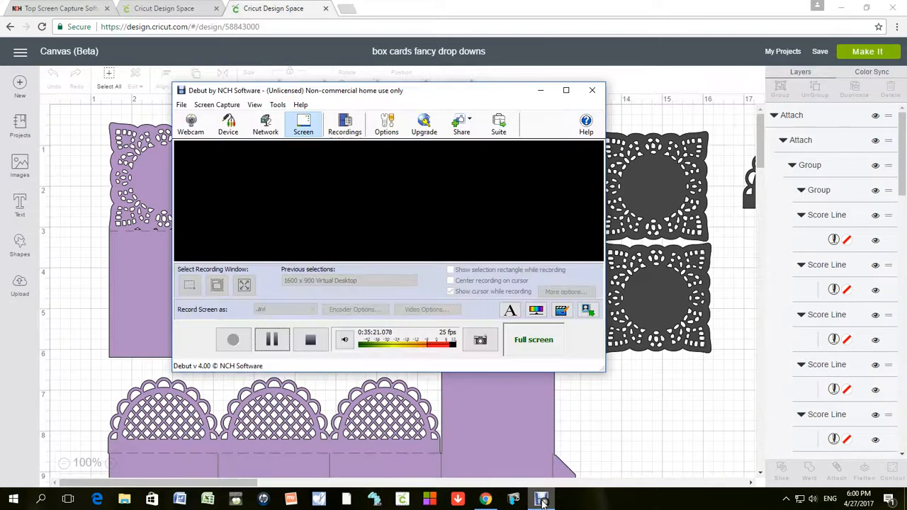